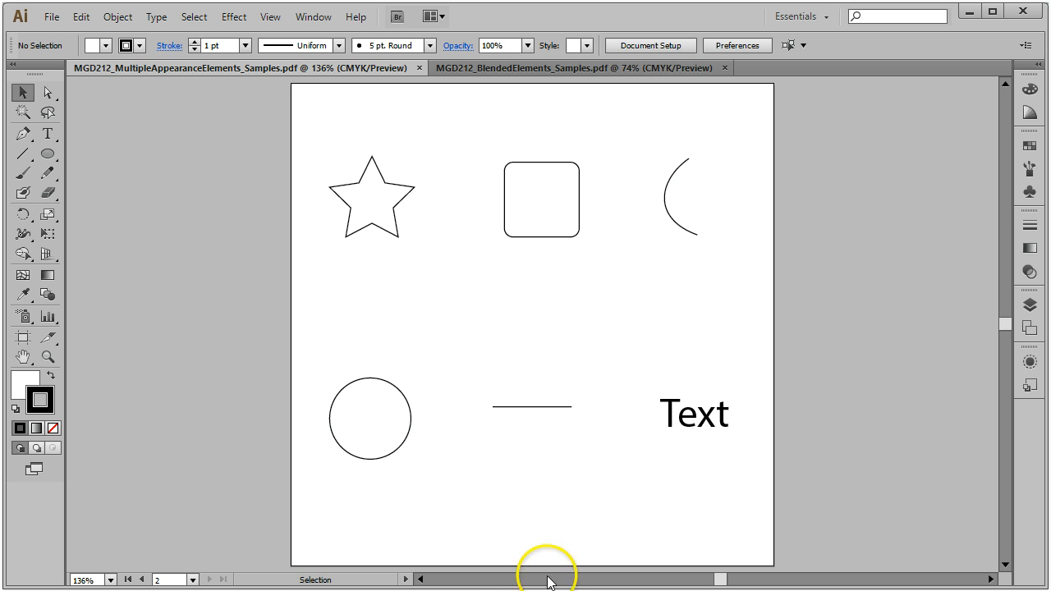
{"action": "left_click", "coordinate": [514, 174]}
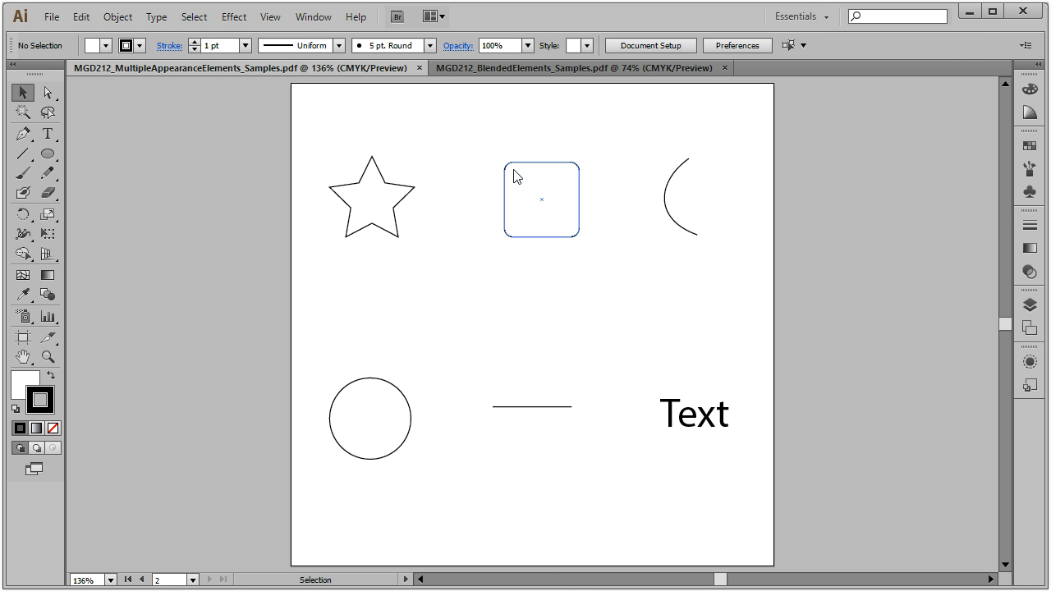
{"action": "left_click", "coordinate": [565, 283]}
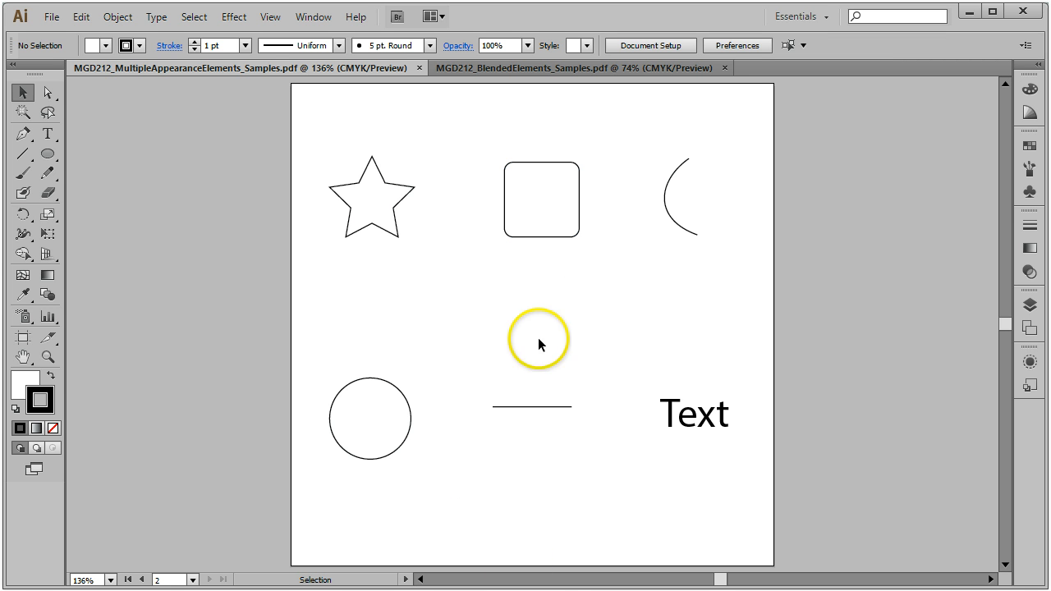
{"action": "left_click", "coordinate": [394, 229]}
{"action": "left_click", "coordinate": [362, 416], "text": "shift"}
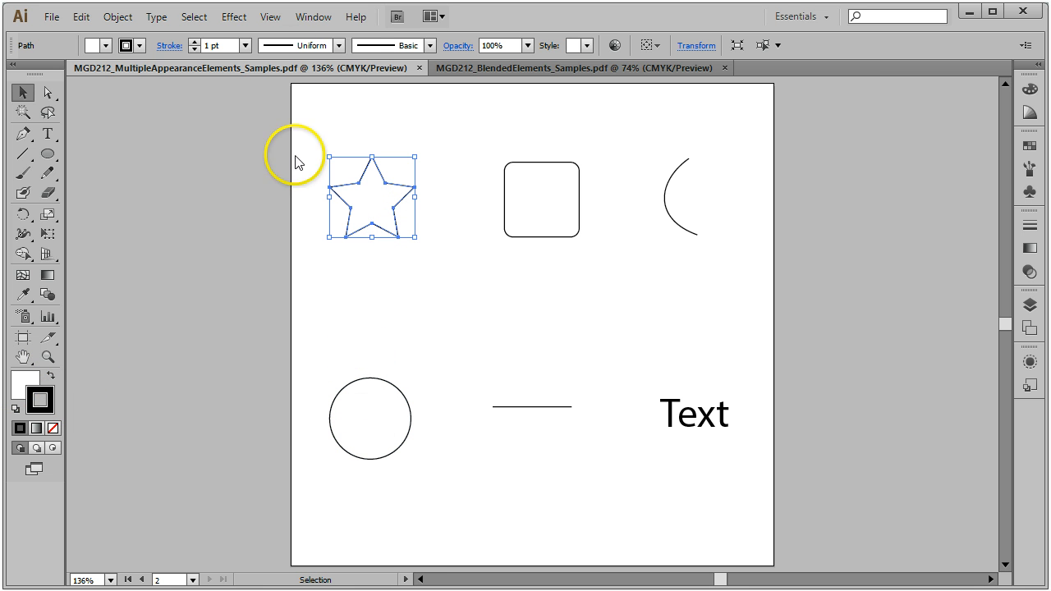
{"action": "left_click", "coordinate": [449, 106]}
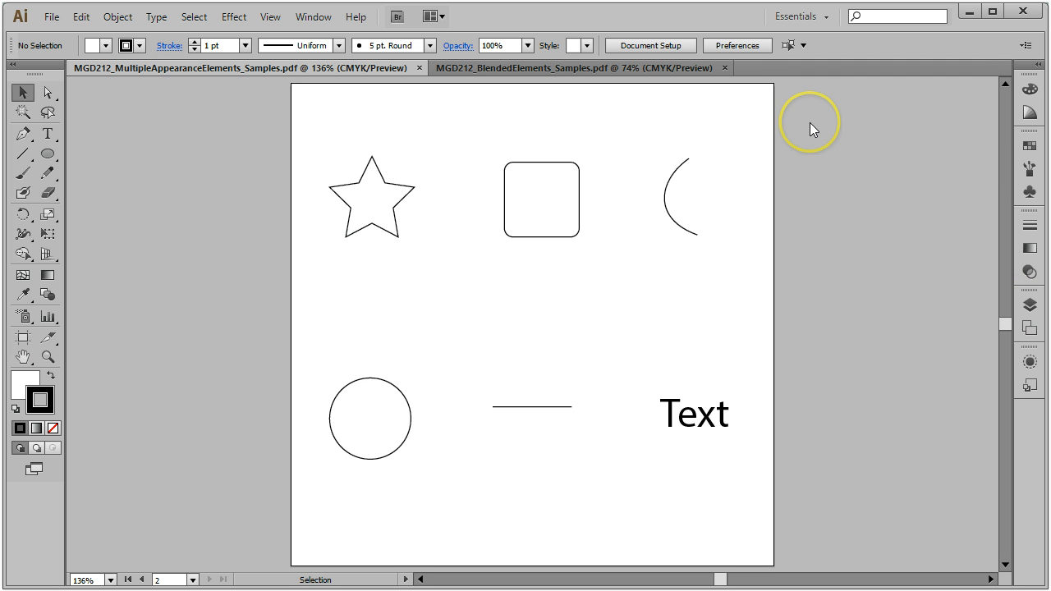
{"action": "left_click", "coordinate": [311, 18]}
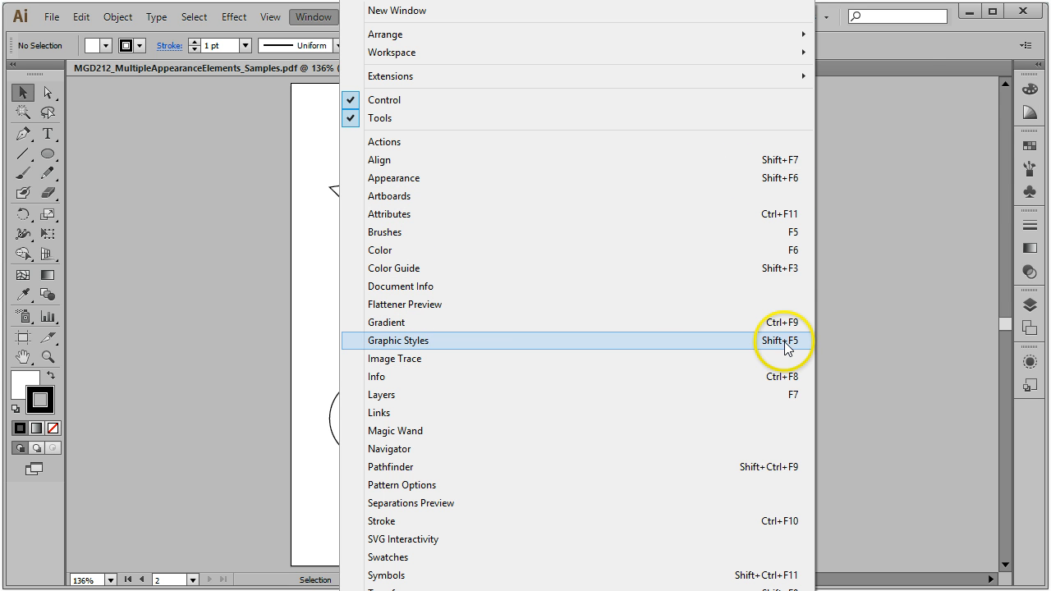
{"action": "left_click", "coordinate": [901, 37]}
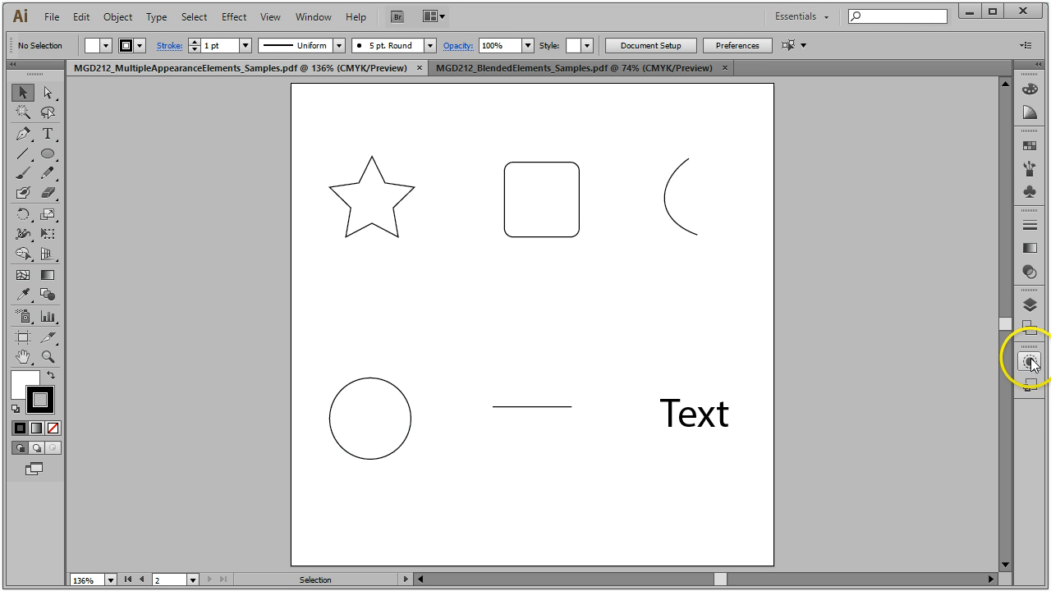
Step: Float the Appearance and Graphic Styles panels beside the artboard, with a shortened Graphic Styles panel placed below Appearance
{"action": "left_click", "coordinate": [1030, 362]}
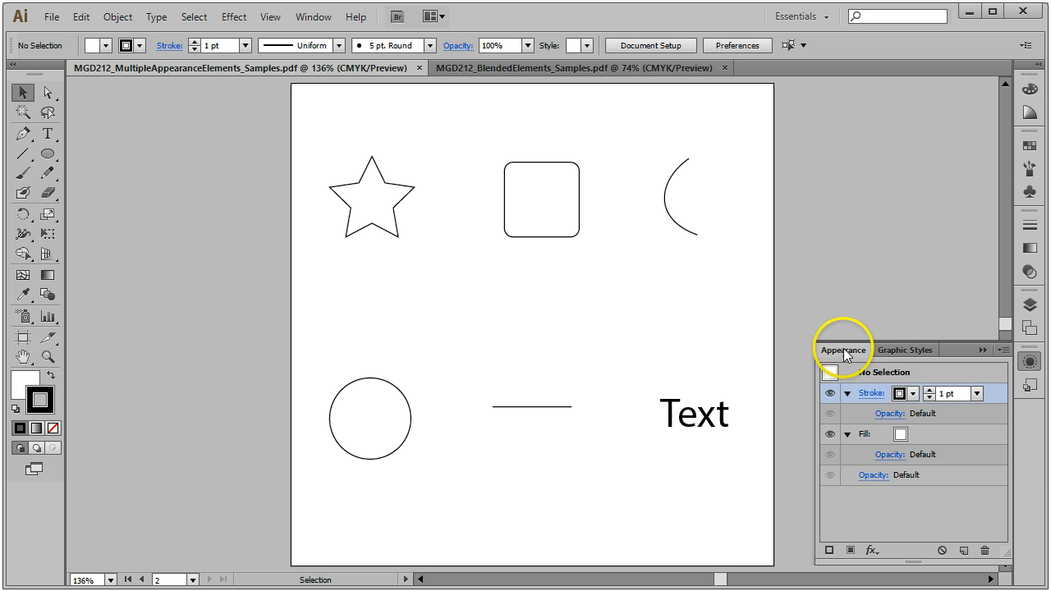
{"action": "left_click_drag", "start_coordinate": [826, 251], "coordinate": [819, 99]}
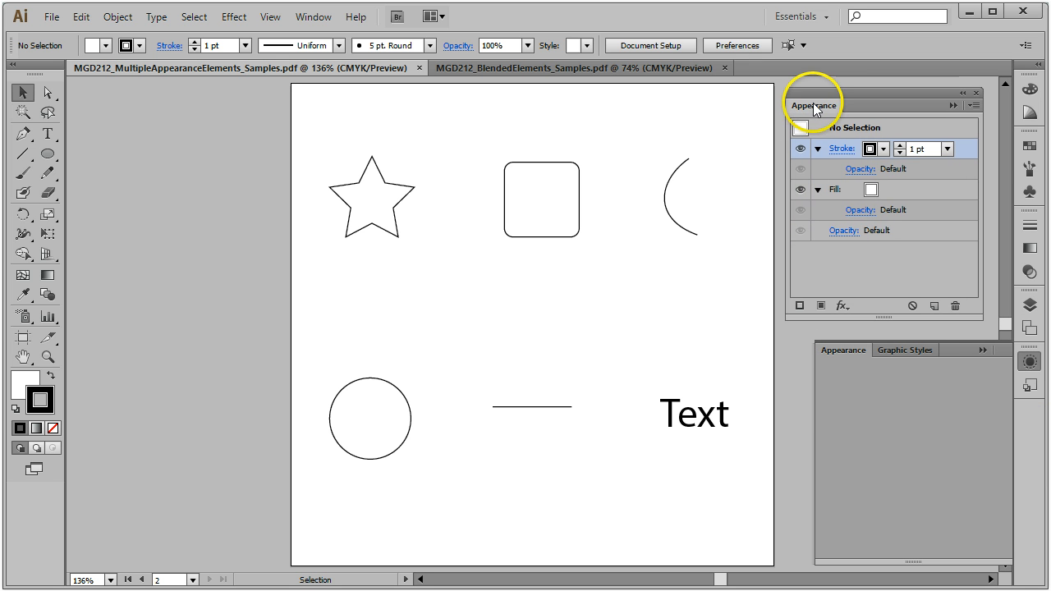
{"action": "left_click", "coordinate": [1030, 383]}
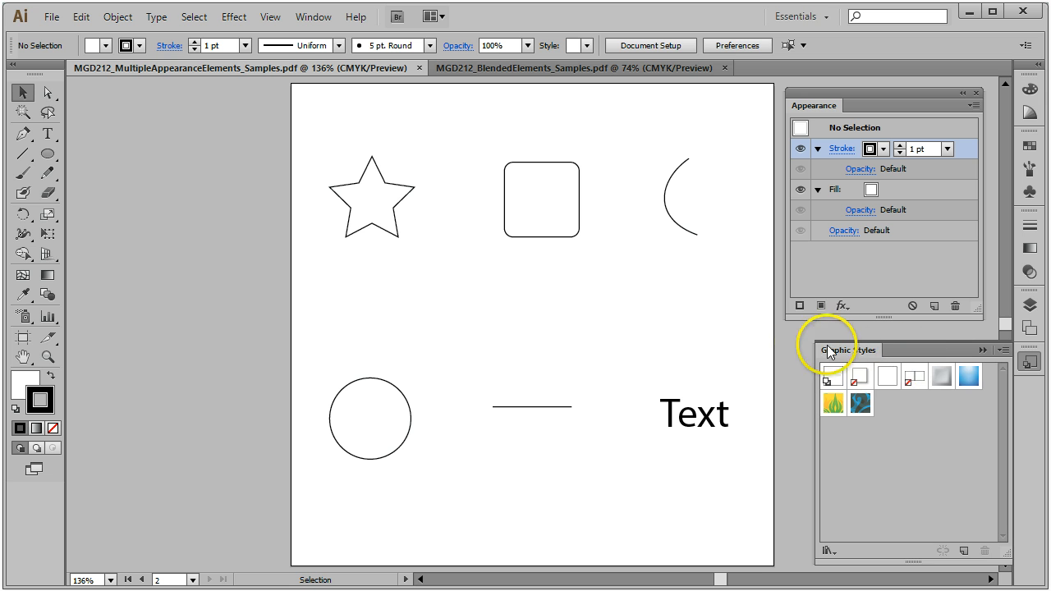
{"action": "left_click_drag", "start_coordinate": [835, 346], "coordinate": [807, 338]}
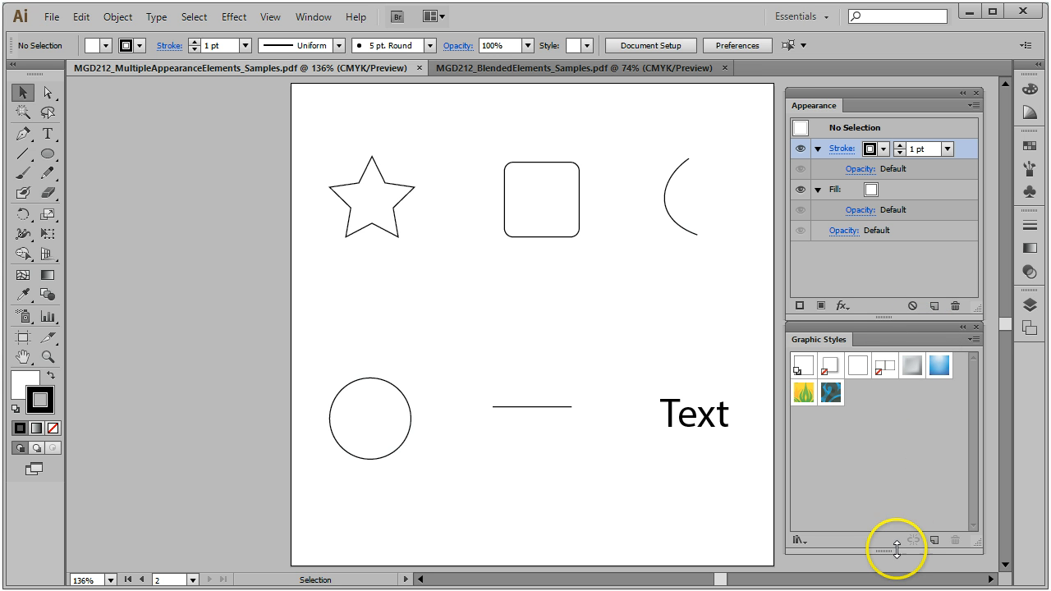
{"action": "left_click_drag", "start_coordinate": [896, 550], "coordinate": [887, 392]}
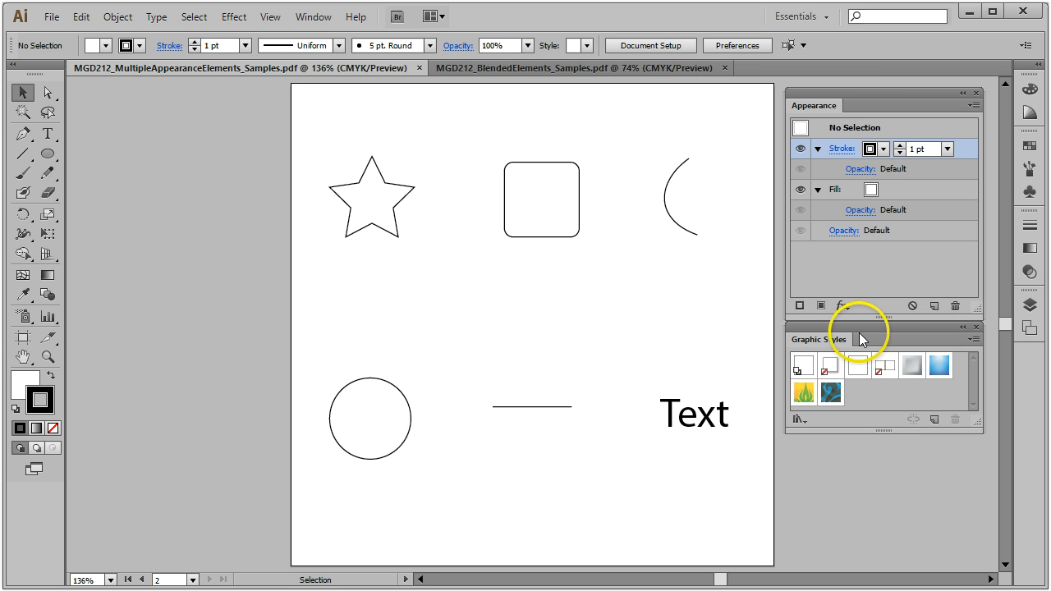
{"action": "left_click_drag", "start_coordinate": [864, 327], "coordinate": [873, 455]}
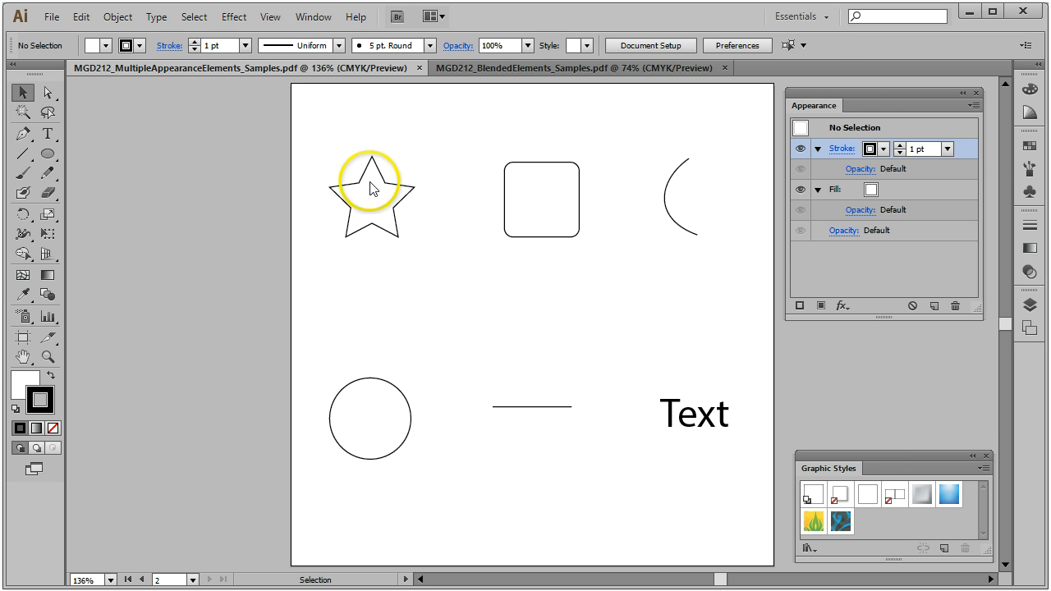
Step: Move the star slightly up and to the right on the artboard, and set its stroke colour to orange
{"action": "mouse_move", "coordinate": [379, 181]}
{"action": "left_mouse_down"}
{"action": "mouse_move", "coordinate": [399, 188]}
{"action": "mouse_move", "coordinate": [410, 175]}
{"action": "mouse_move", "coordinate": [383, 159]}
{"action": "mouse_move", "coordinate": [390, 168]}
{"action": "left_mouse_up"}
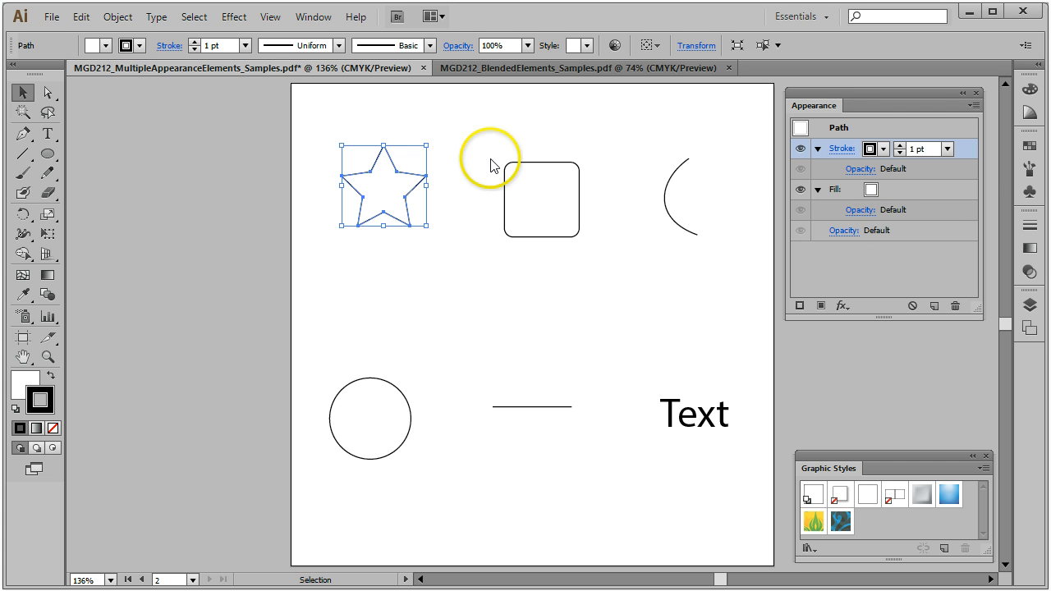
{"action": "left_click", "coordinate": [881, 148]}
{"action": "left_click", "coordinate": [853, 176]}
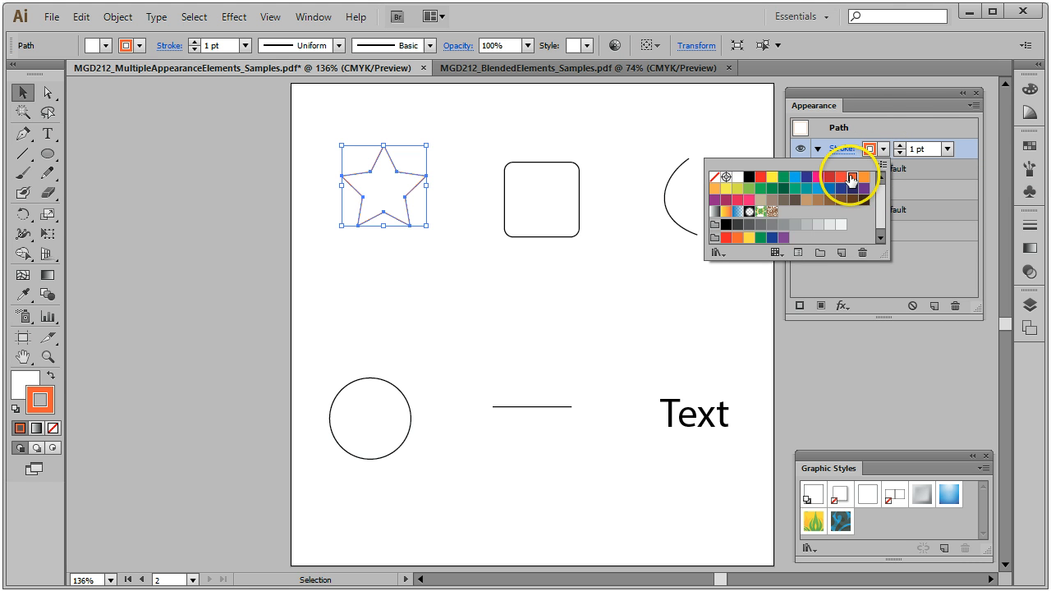
{"action": "left_click", "coordinate": [950, 183]}
{"action": "left_click", "coordinate": [407, 234]}
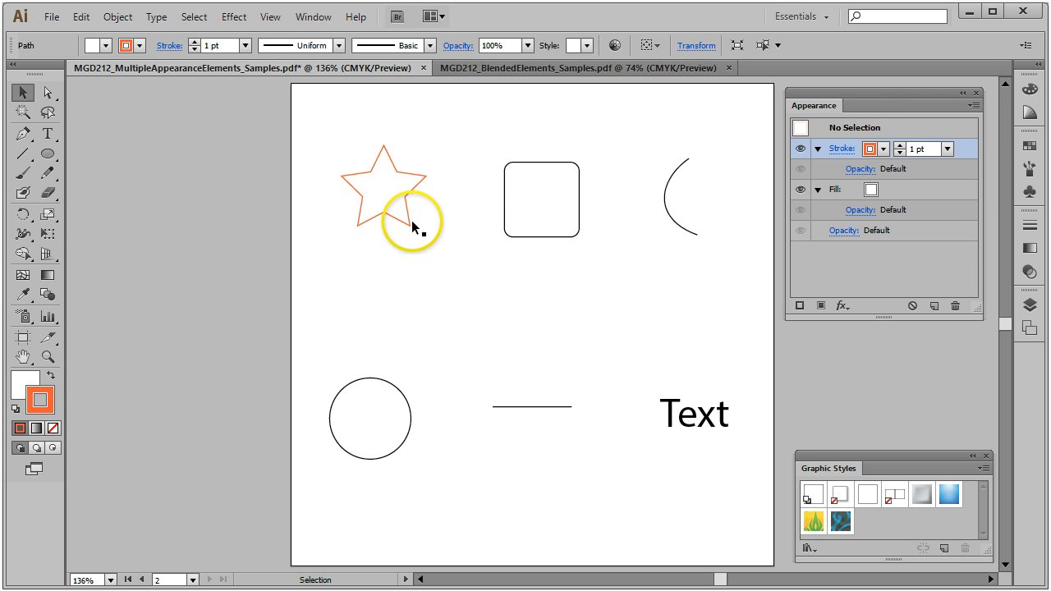
Step: Set the orange star's stroke weight to 7 pt
{"action": "left_click", "coordinate": [408, 220]}
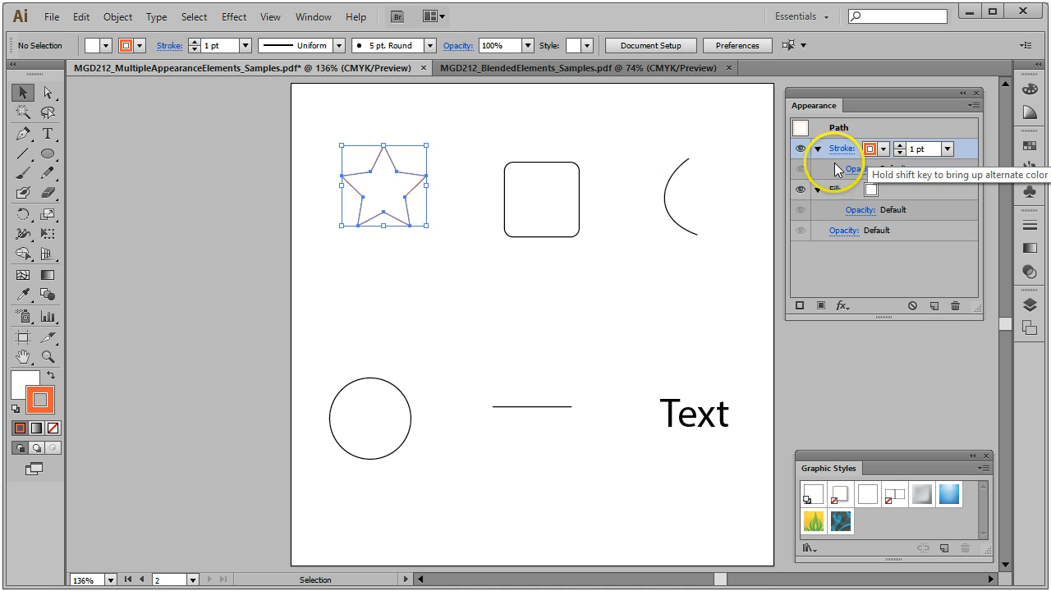
{"action": "left_click", "coordinate": [48, 356]}
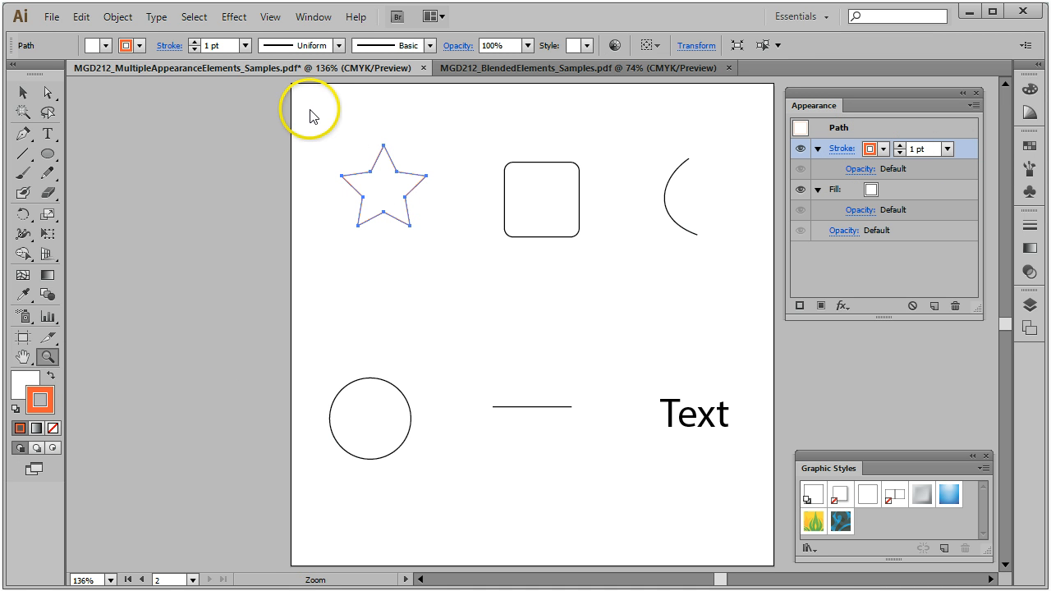
{"action": "left_click_drag", "start_coordinate": [312, 120], "coordinate": [472, 284]}
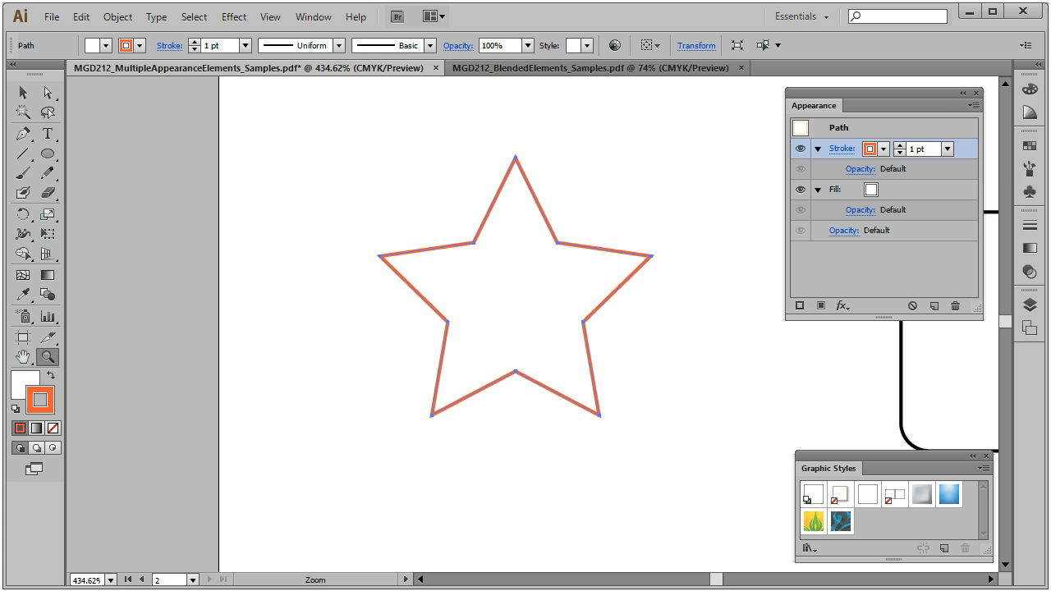
{"action": "left_click", "coordinate": [947, 148]}
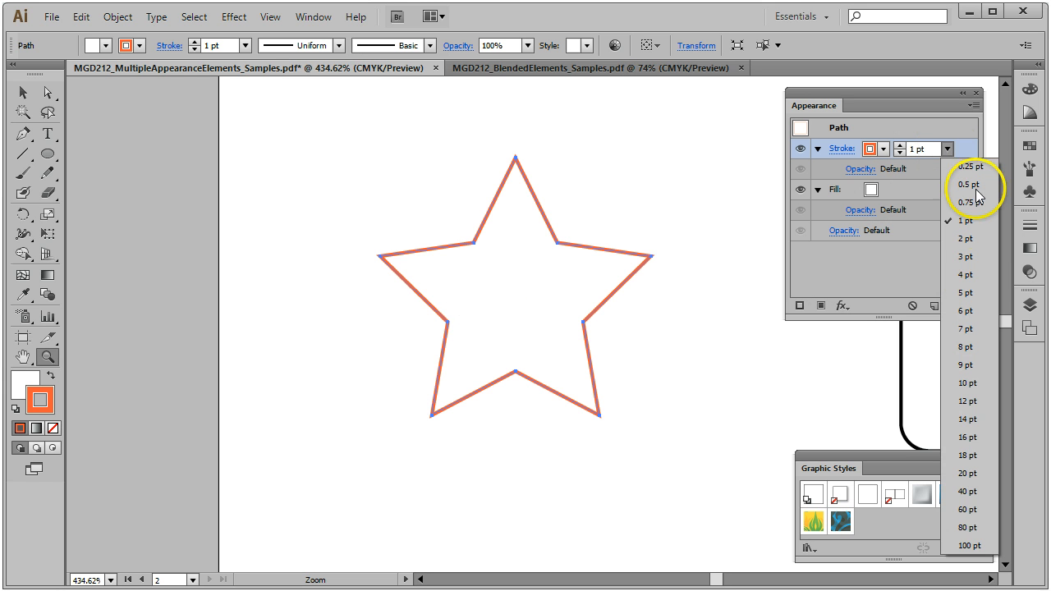
{"action": "left_click", "coordinate": [965, 329]}
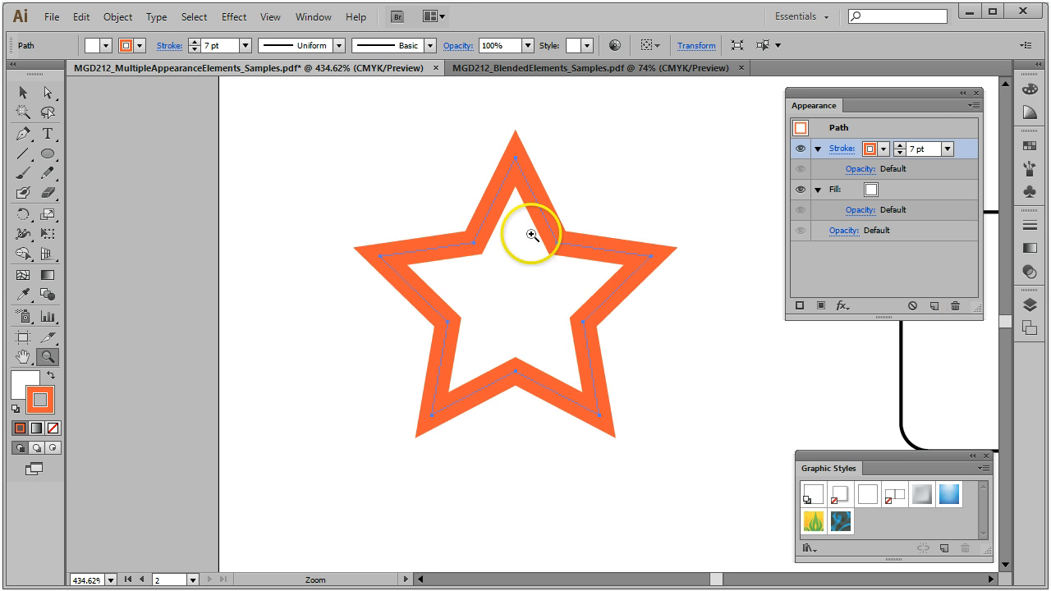
{"action": "left_click", "coordinate": [23, 93]}
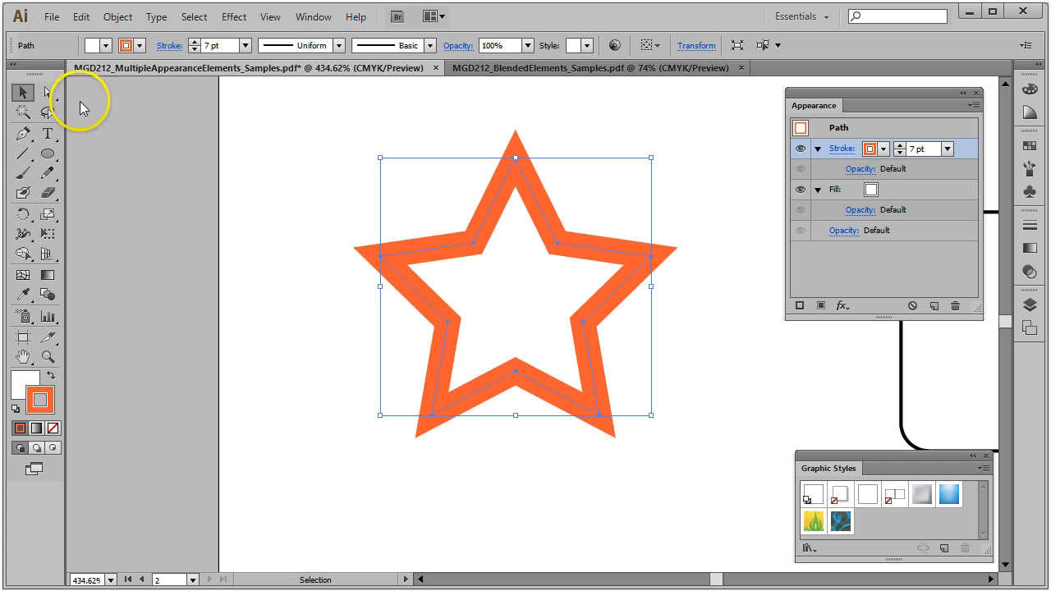
Step: Make the star's stroke a dashed line with a 3 pt dash
{"action": "left_click", "coordinate": [843, 150]}
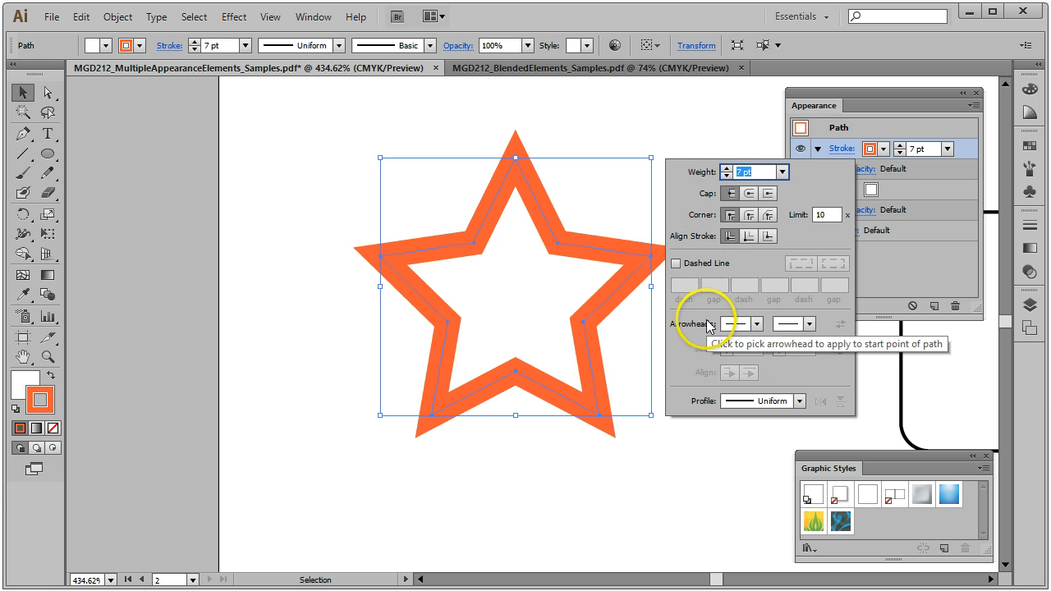
{"action": "left_click", "coordinate": [675, 264]}
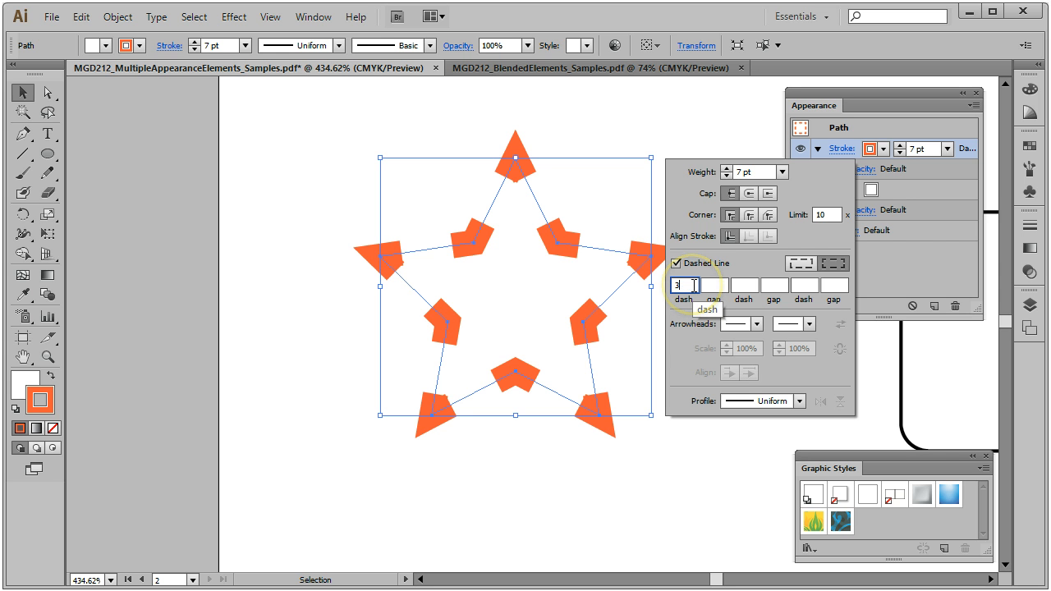
{"action": "key", "text": "Tab"}
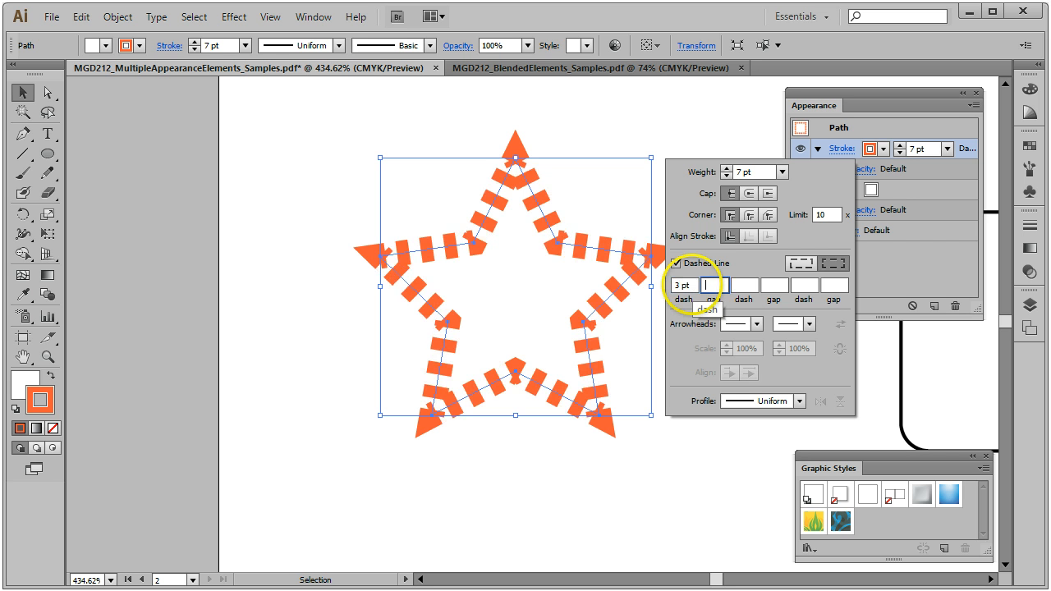
Step: Try the round and projecting caps on the star's dashed stroke, and go back to the butt cap
{"action": "left_click", "coordinate": [750, 195]}
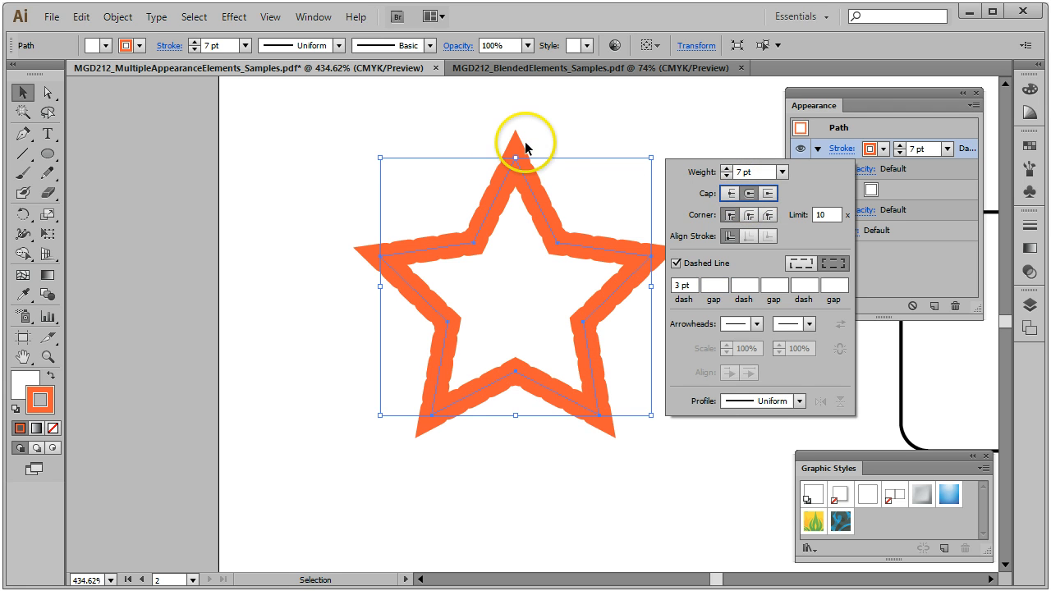
{"action": "left_click", "coordinate": [769, 195]}
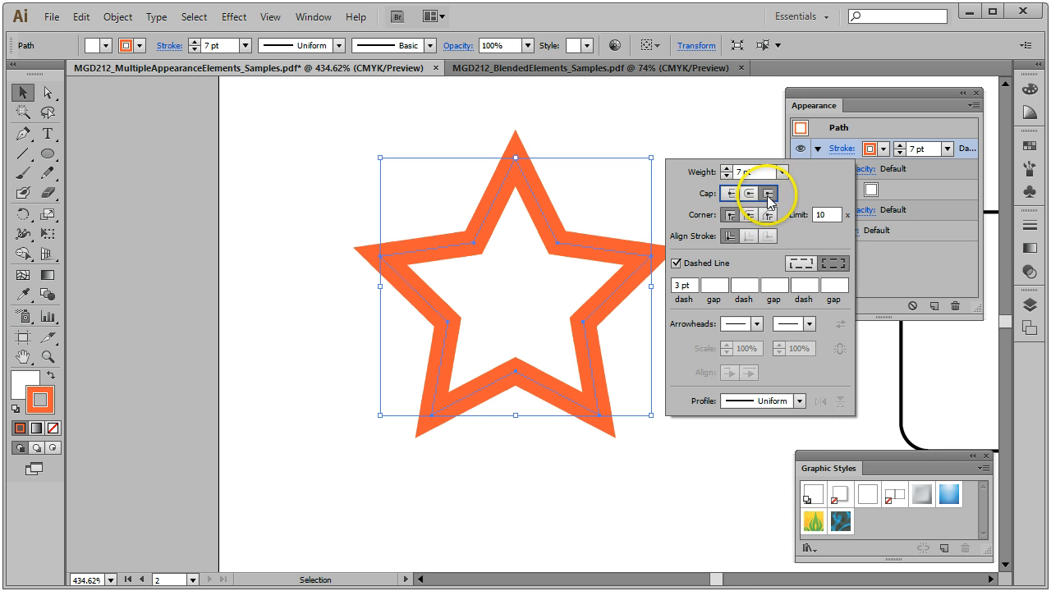
{"action": "left_click", "coordinate": [730, 193]}
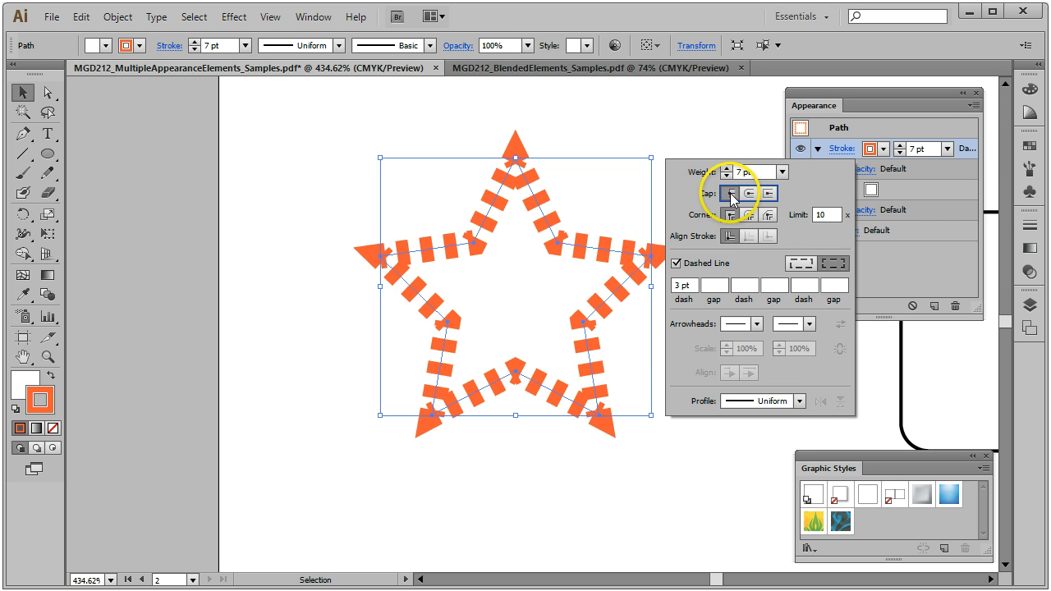
Step: Compare the round and bevel corner joins on the star's dashed stroke, and set the corners to round join
{"action": "left_click", "coordinate": [748, 215]}
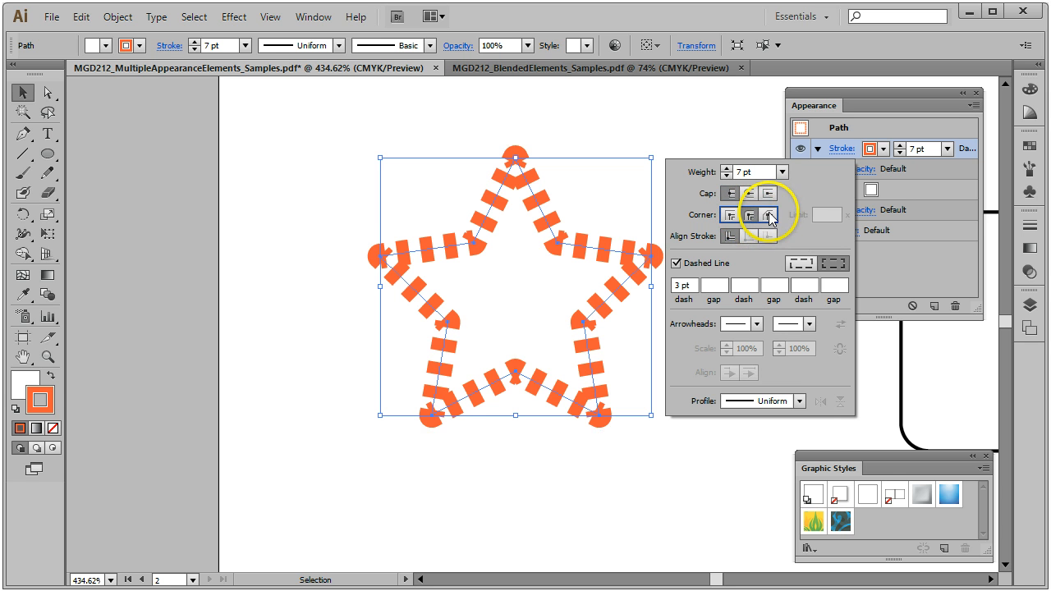
{"action": "left_click", "coordinate": [769, 216]}
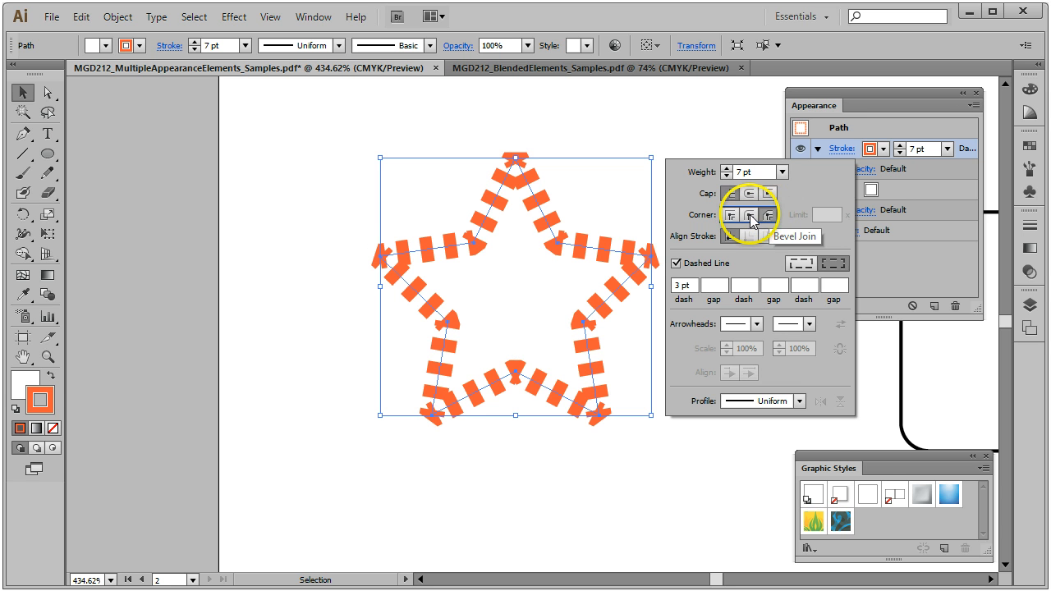
{"action": "left_click", "coordinate": [748, 215]}
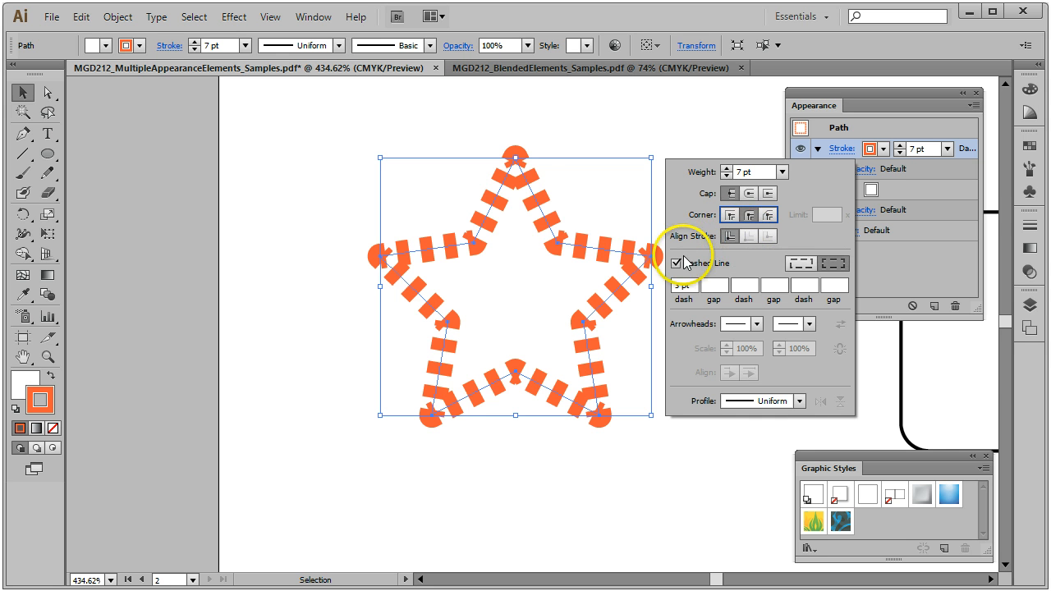
Step: With the dashes off, compare stroke alignments on the star, align the stroke to the inside, and turn the dashed line back on
{"action": "left_click", "coordinate": [684, 262]}
{"action": "left_click", "coordinate": [749, 237]}
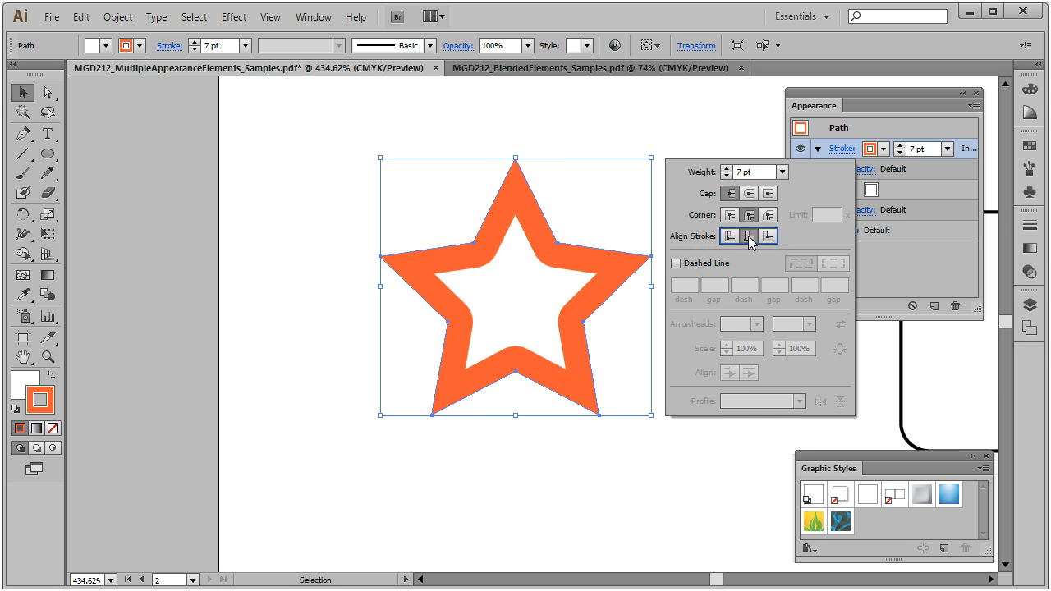
{"action": "left_click", "coordinate": [769, 237]}
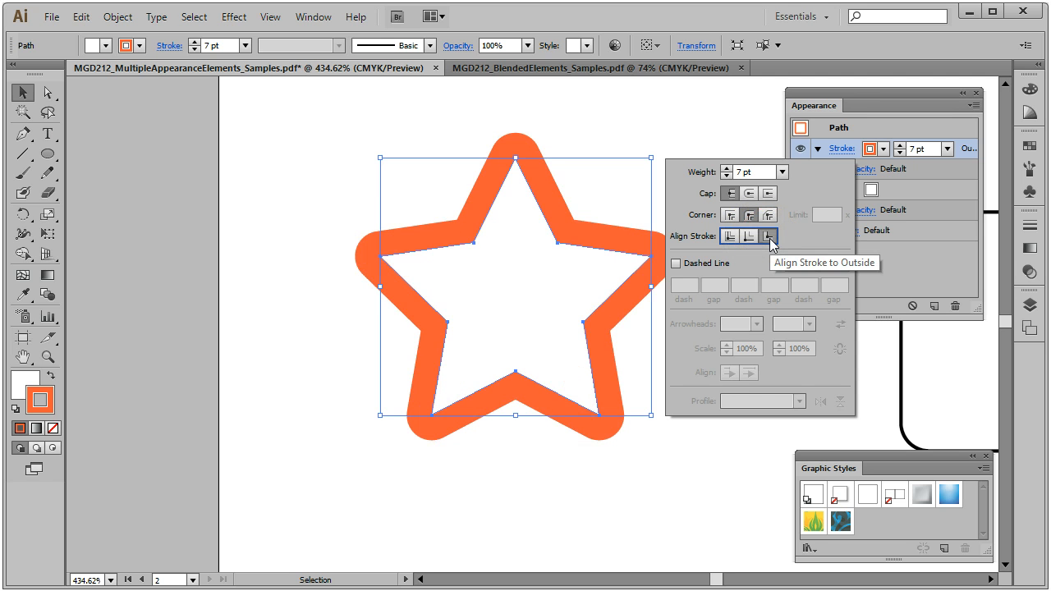
{"action": "left_click", "coordinate": [731, 241]}
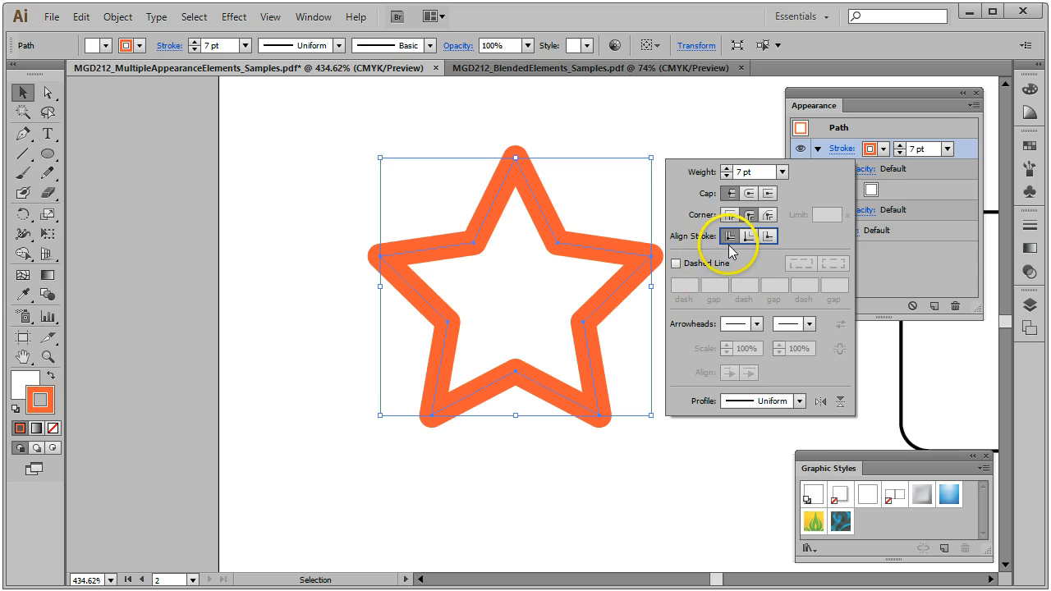
{"action": "left_click", "coordinate": [749, 237]}
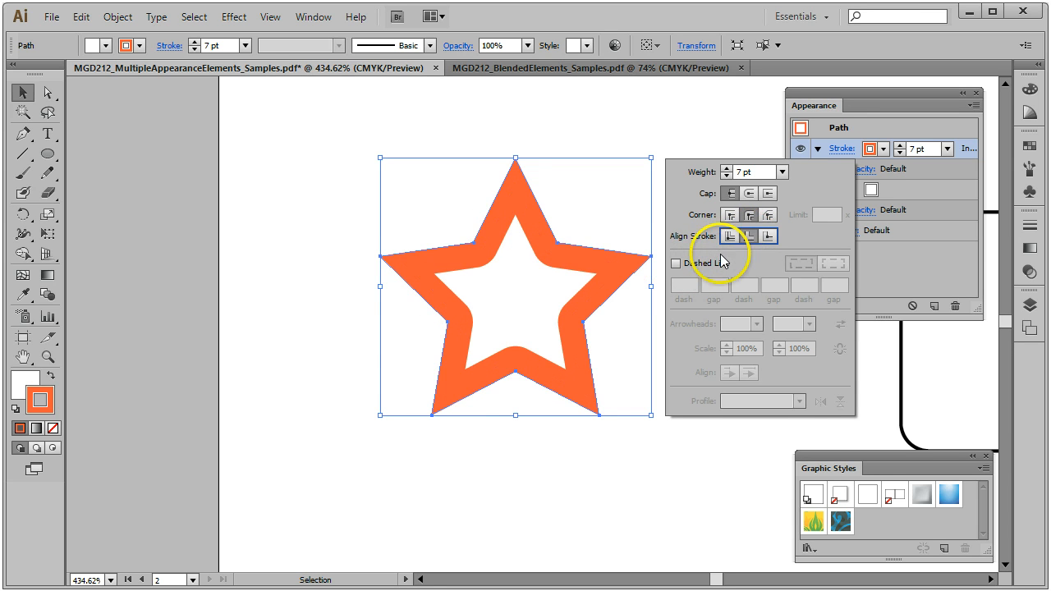
{"action": "left_click", "coordinate": [676, 263]}
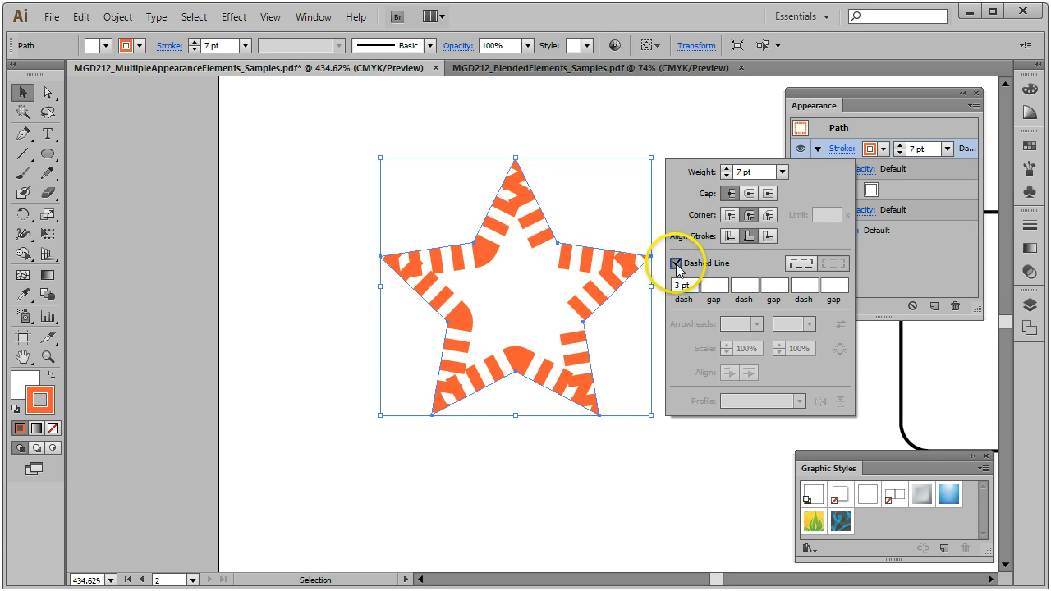
Step: With the dashes off, align the star's stroke to the centre of the path, and turn the dashed line back on
{"action": "left_click", "coordinate": [675, 264]}
{"action": "left_click", "coordinate": [729, 236]}
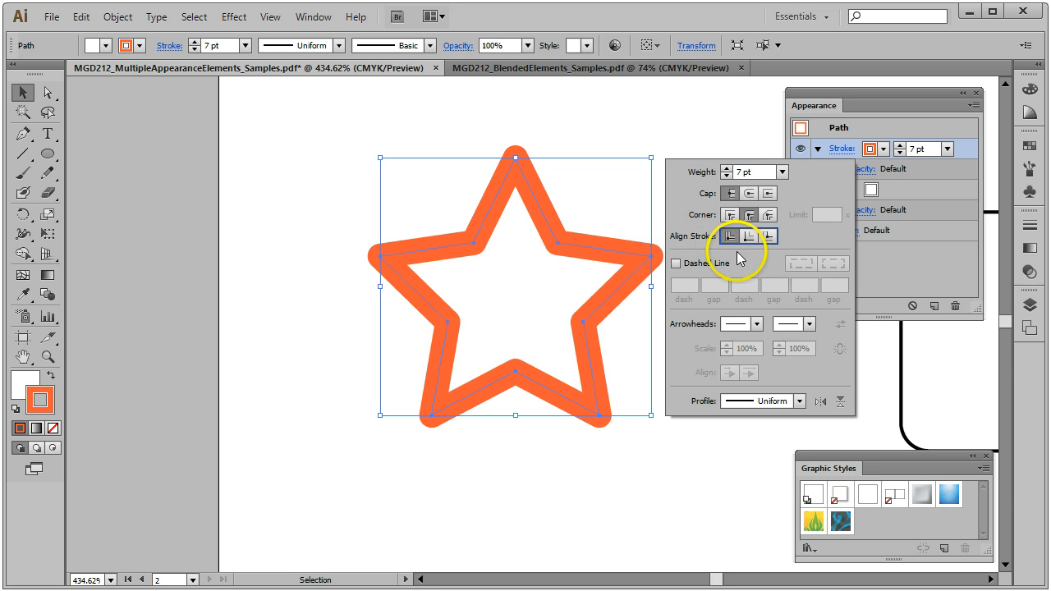
{"action": "left_click", "coordinate": [675, 264]}
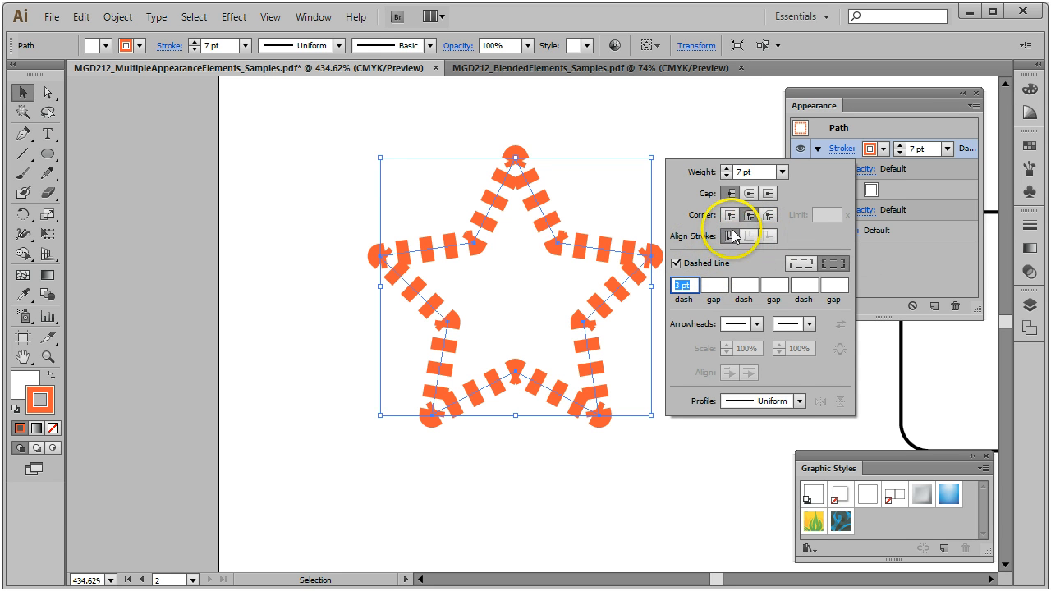
Step: Compare outside and inside stroke alignment on the undashed star, turn the dashed line back on, and return the stroke to centre alignment
{"action": "left_click", "coordinate": [676, 263]}
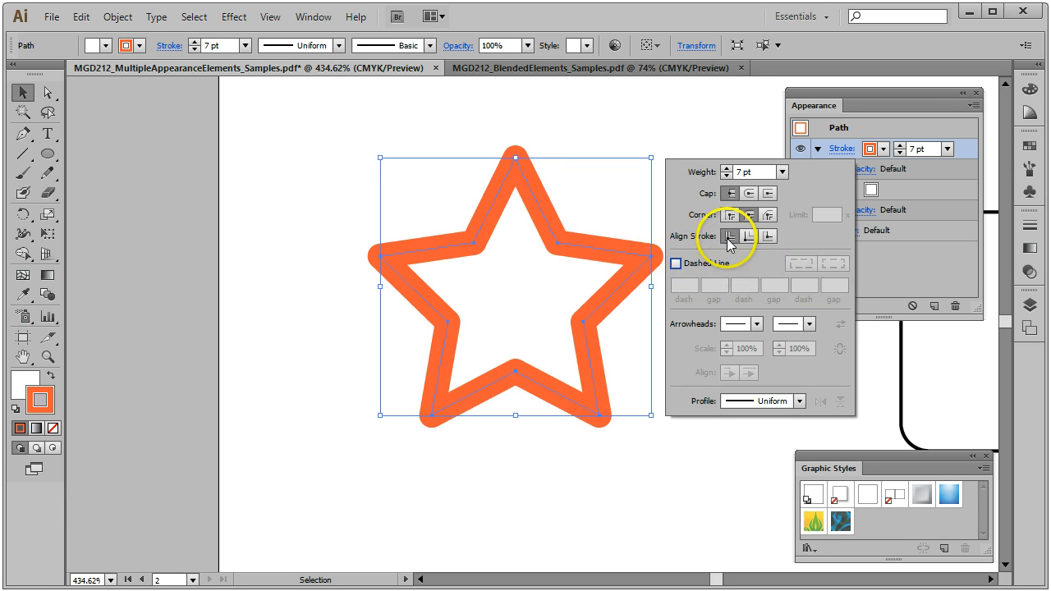
{"action": "left_click", "coordinate": [768, 238]}
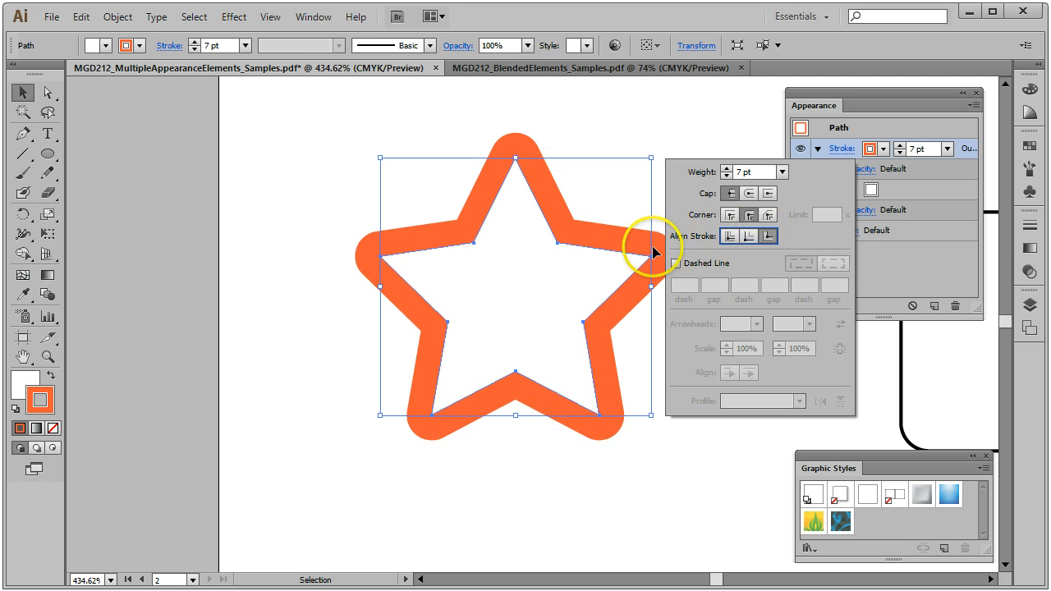
{"action": "left_click", "coordinate": [750, 238]}
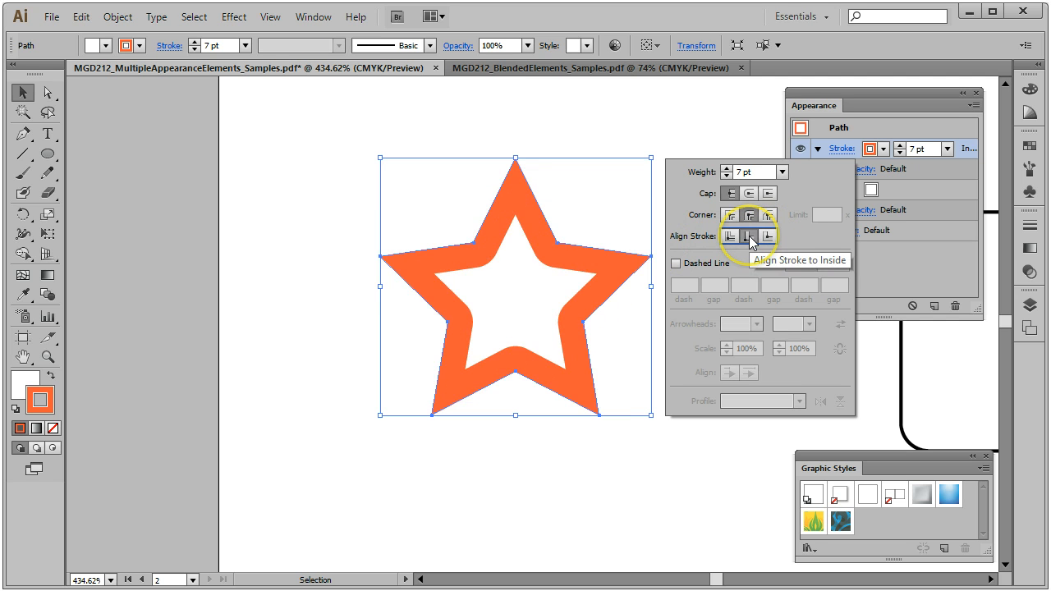
{"action": "left_click", "coordinate": [675, 263]}
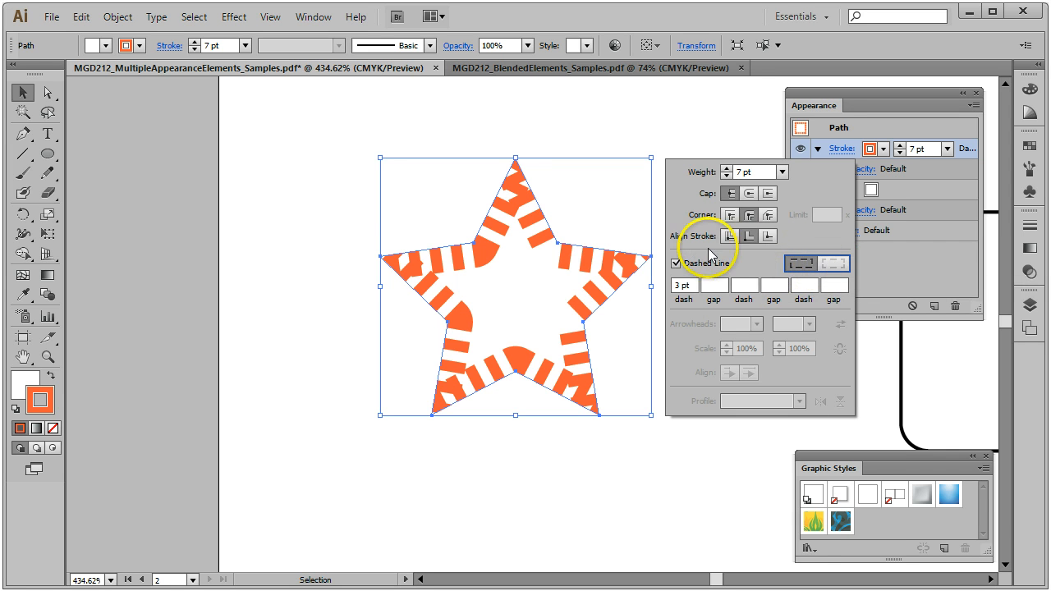
{"action": "left_click", "coordinate": [730, 236]}
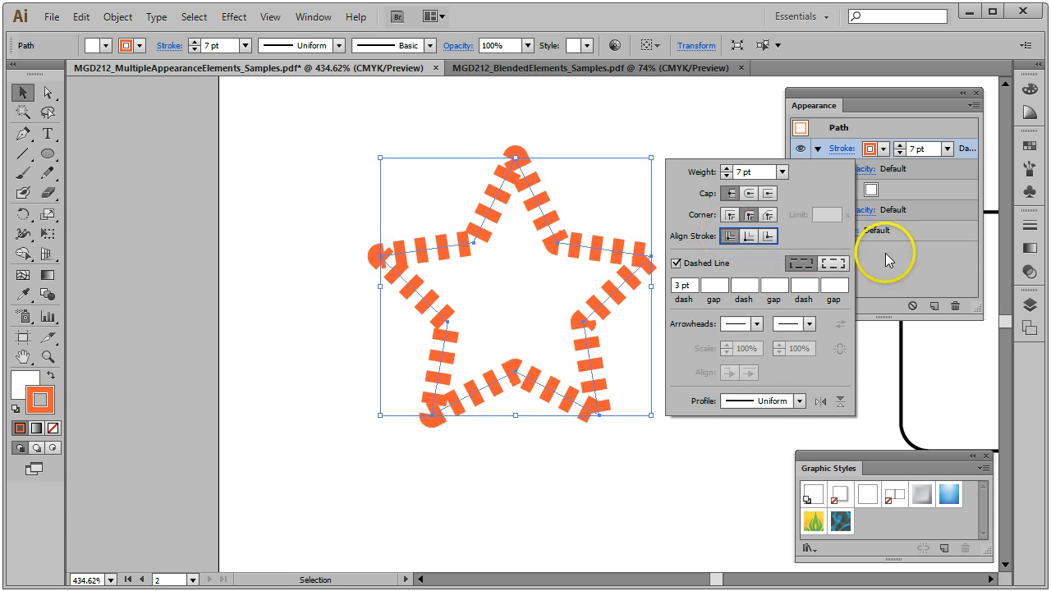
Step: Compare exact dash spacing with dashes aligned to corners and path ends on the star, and keep the corner-aligned dashes
{"action": "left_click", "coordinate": [834, 263]}
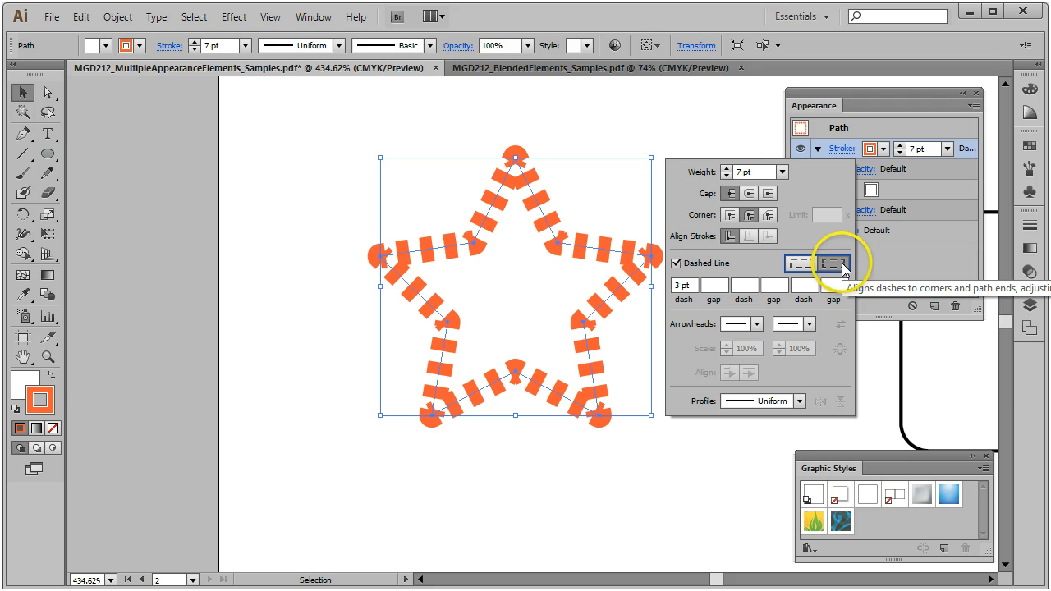
{"action": "left_click", "coordinate": [803, 265]}
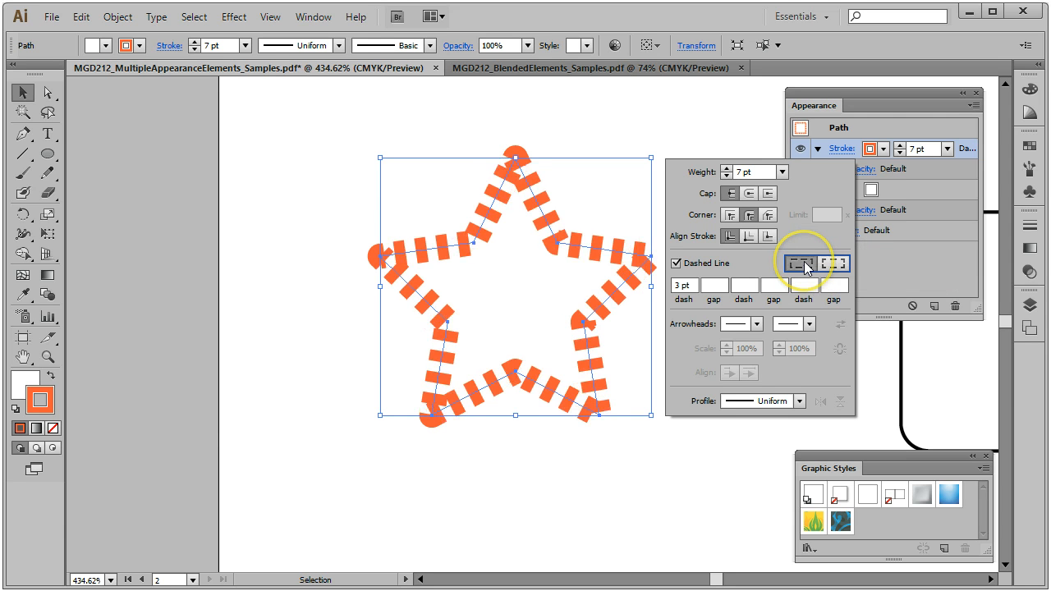
{"action": "left_click", "coordinate": [834, 264]}
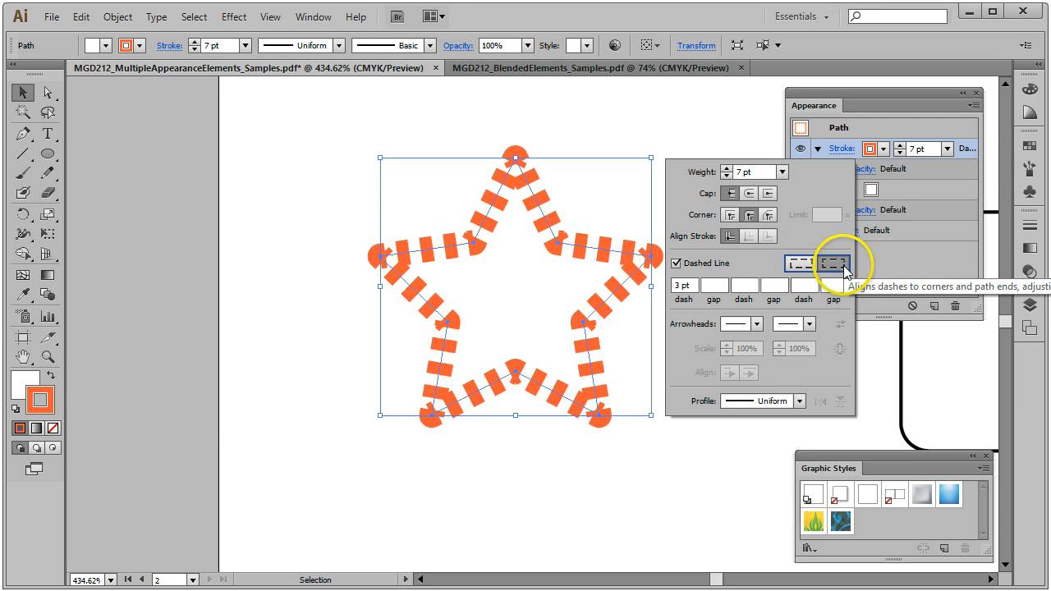
{"action": "left_click", "coordinate": [804, 265]}
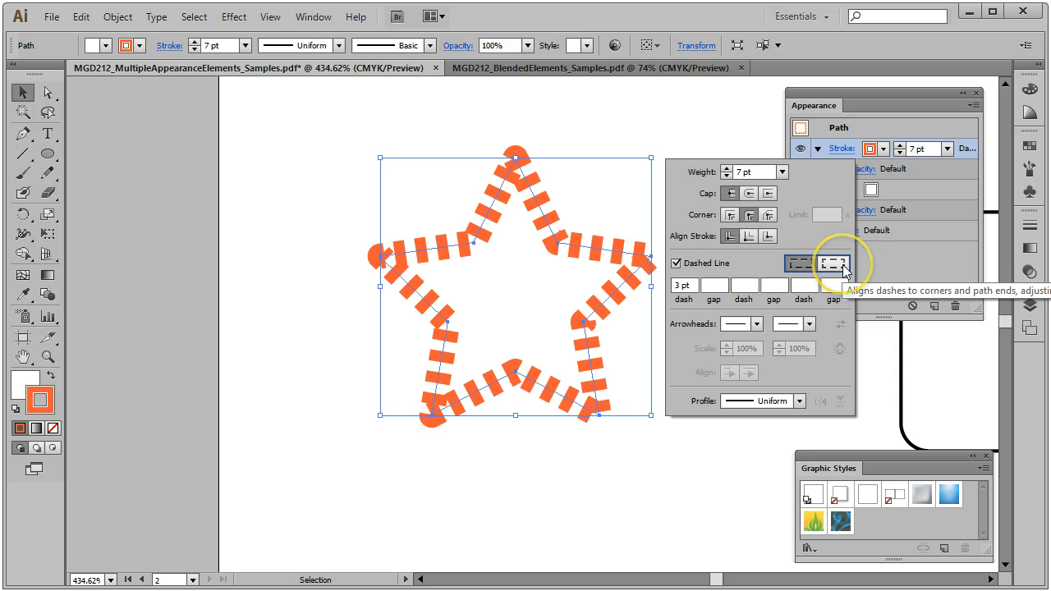
{"action": "left_click", "coordinate": [834, 263]}
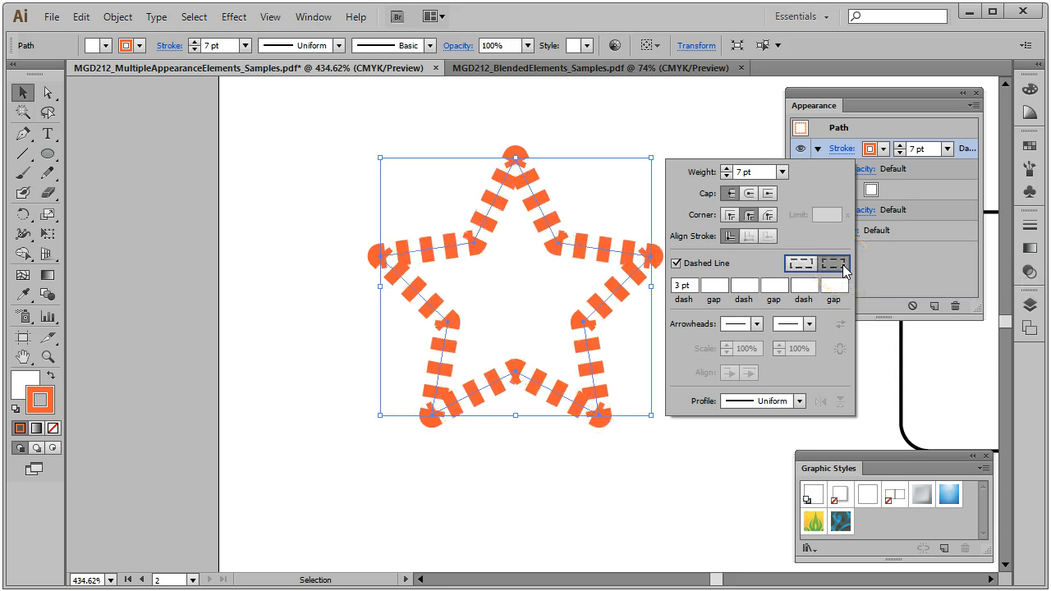
Step: Try Arrow 1 and one other arrowhead at the start point of the star's stroke
{"action": "left_click", "coordinate": [750, 323]}
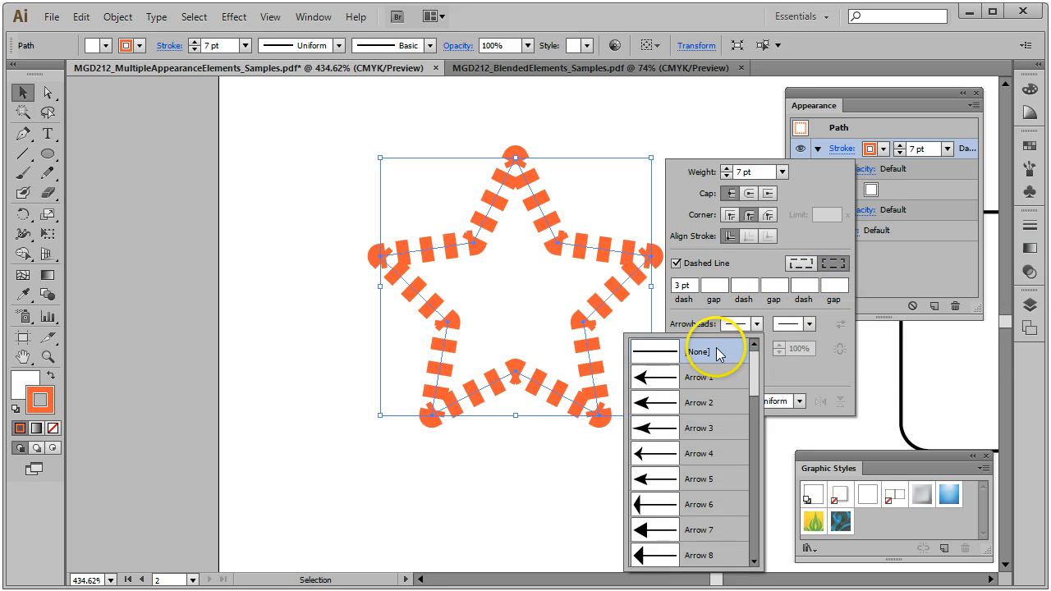
{"action": "left_click", "coordinate": [657, 378]}
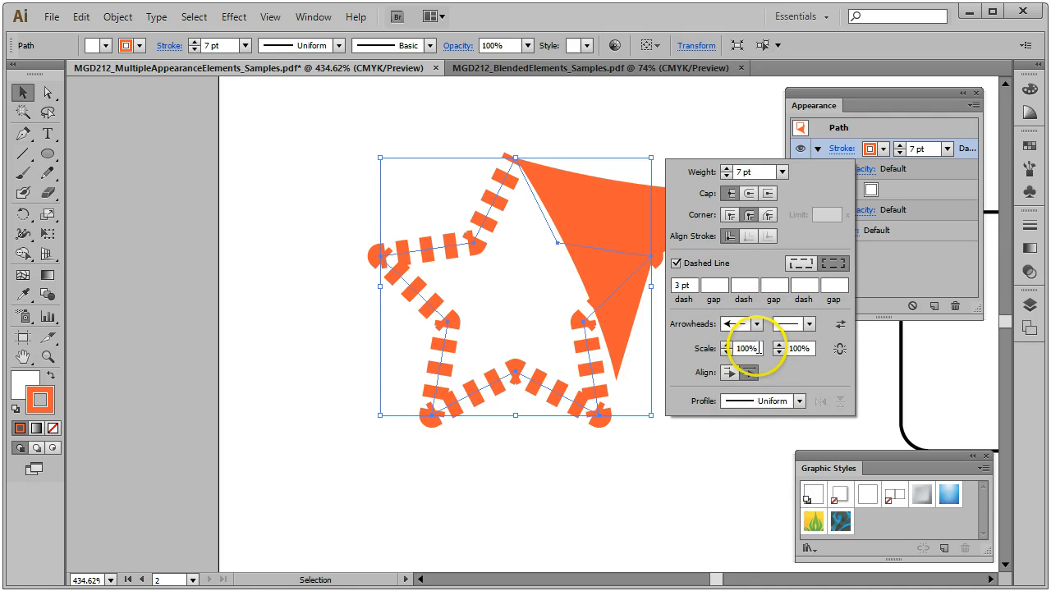
{"action": "left_click", "coordinate": [750, 323]}
{"action": "left_click", "coordinate": [644, 377]}
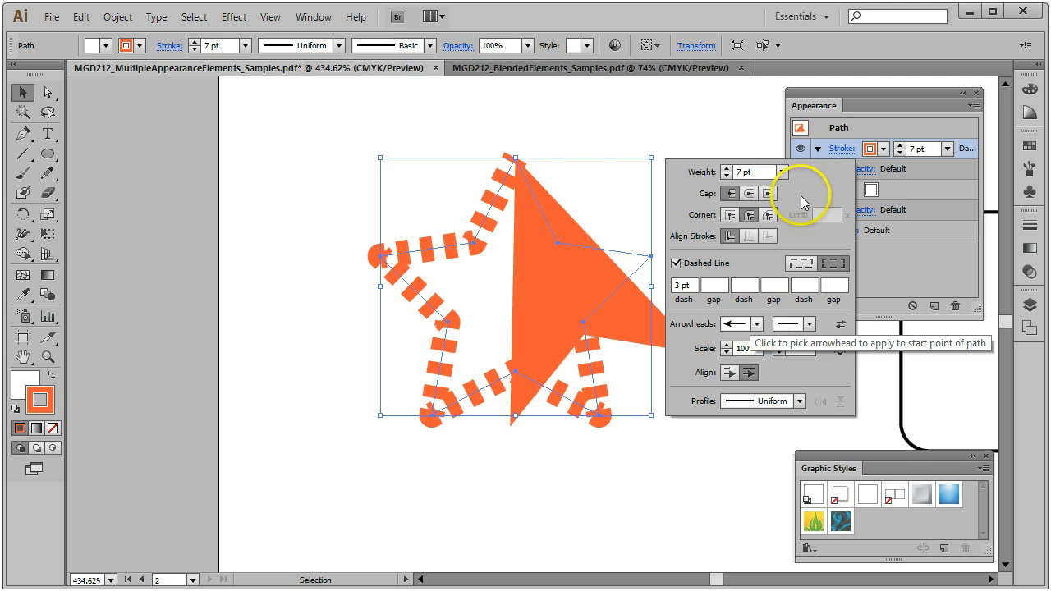
Step: Try a 1 pt weight on the star's dashed stroke, and set the weight to 2 pt
{"action": "left_click", "coordinate": [782, 172]}
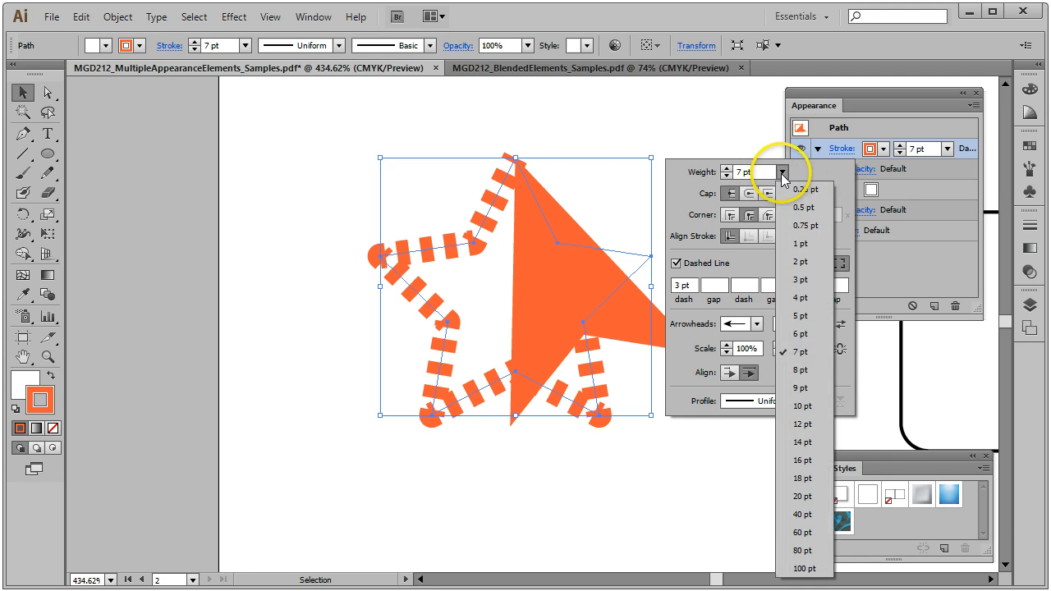
{"action": "left_click", "coordinate": [792, 245]}
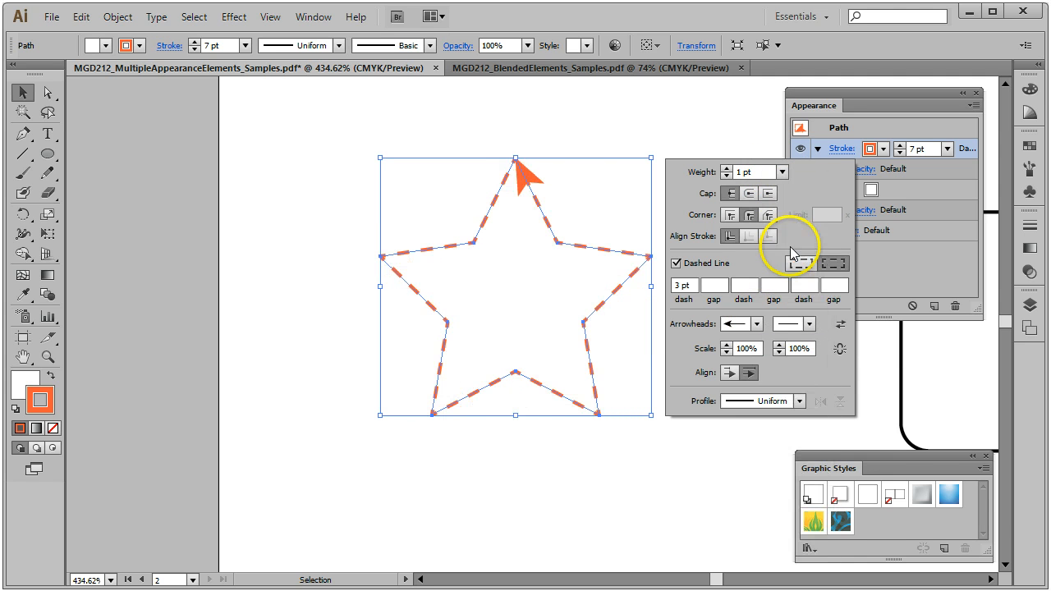
{"action": "left_click", "coordinate": [783, 171]}
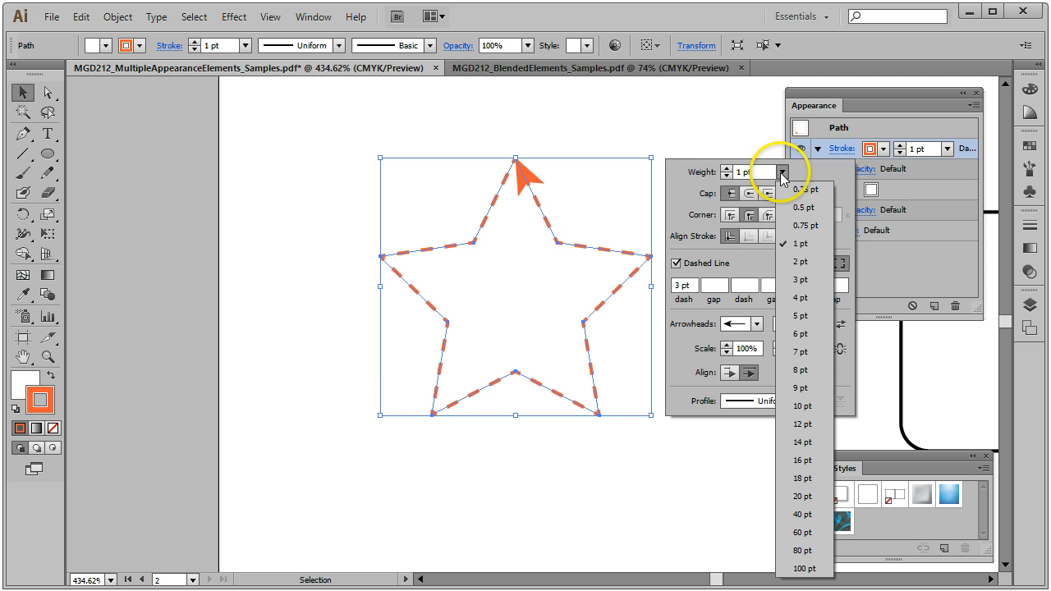
{"action": "left_click", "coordinate": [802, 261]}
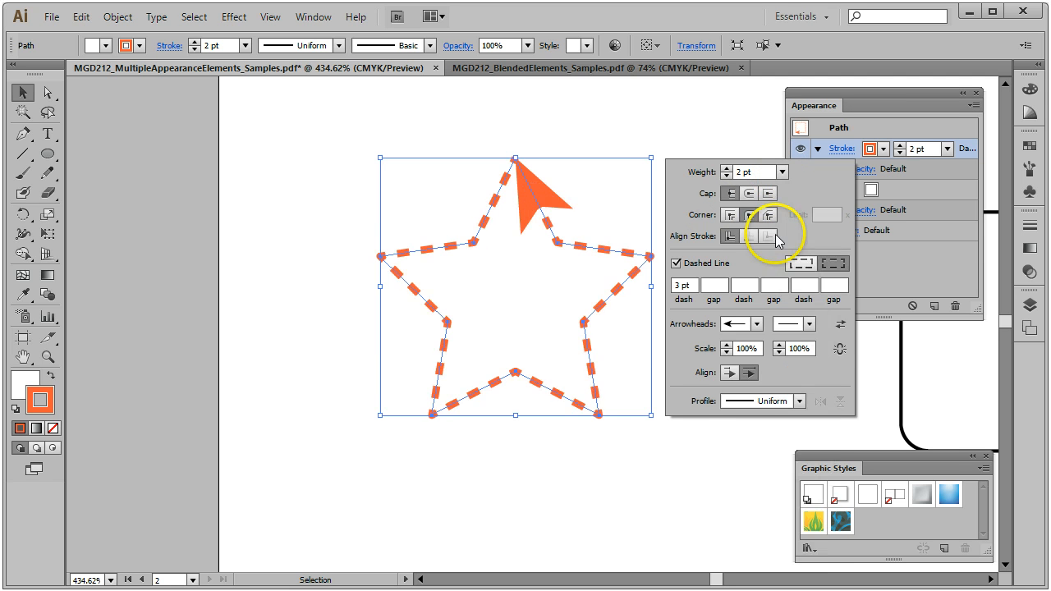
Step: Try the Arrow 33 scissors and Arrow 39 asterisk at the stroke's start point, and reset the start arrowhead to None
{"action": "left_click", "coordinate": [733, 323]}
{"action": "left_click_drag", "start_coordinate": [753, 367], "coordinate": [761, 535]}
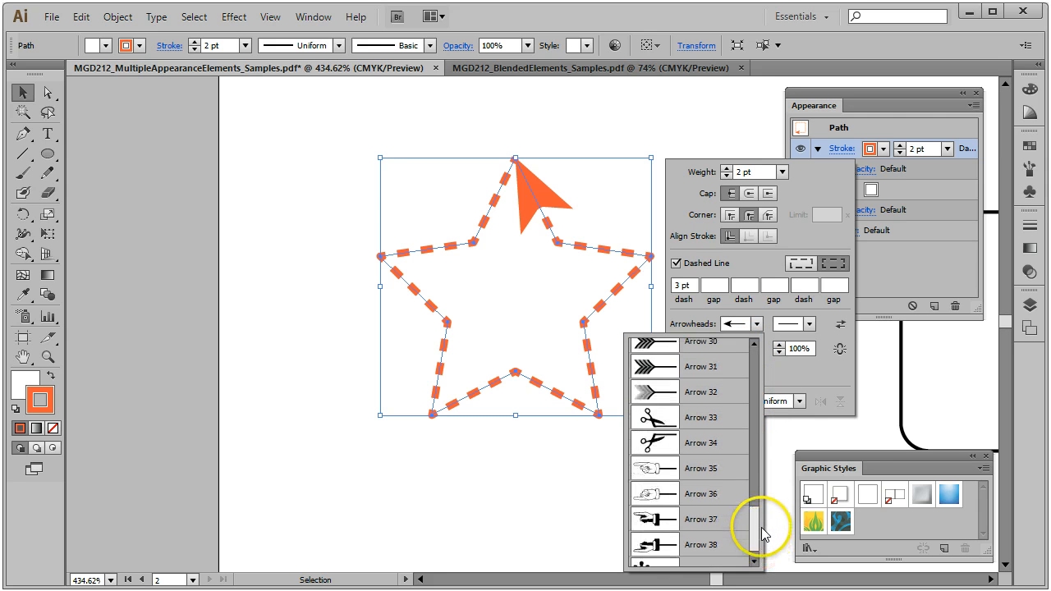
{"action": "left_click", "coordinate": [696, 428]}
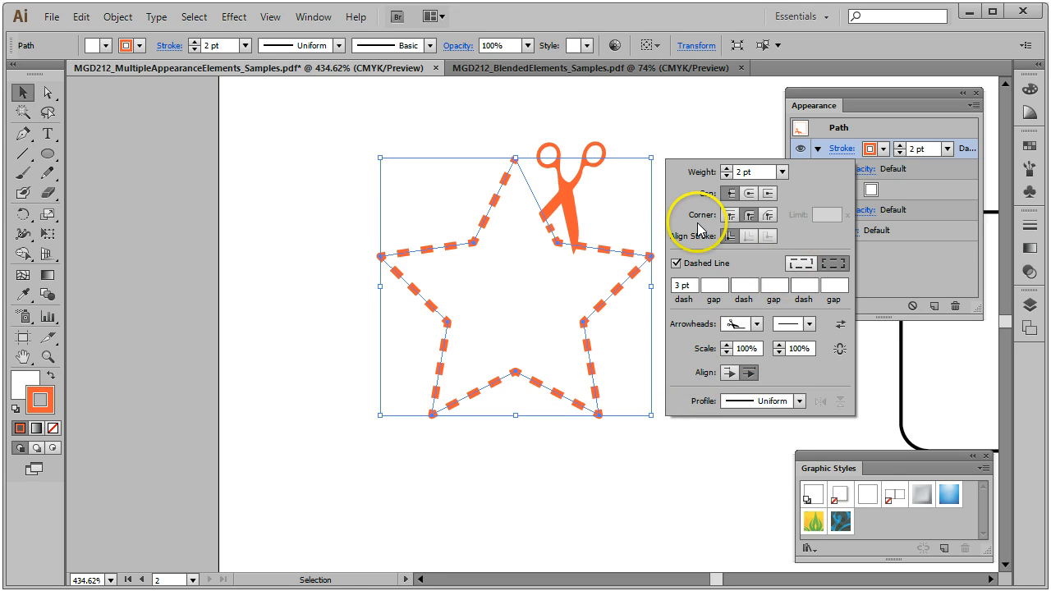
{"action": "left_click", "coordinate": [756, 325]}
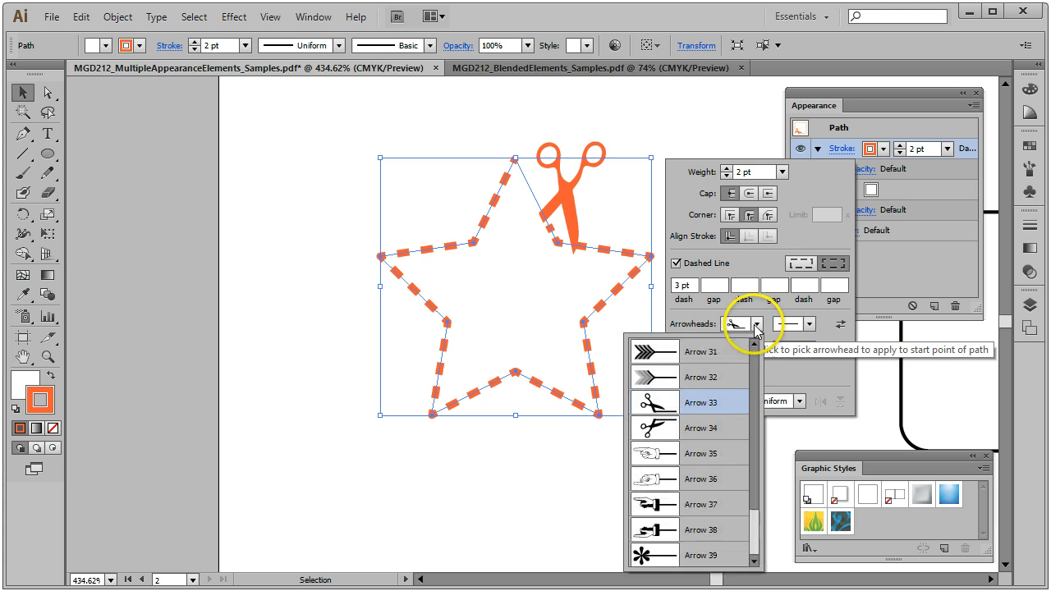
{"action": "left_click", "coordinate": [649, 556]}
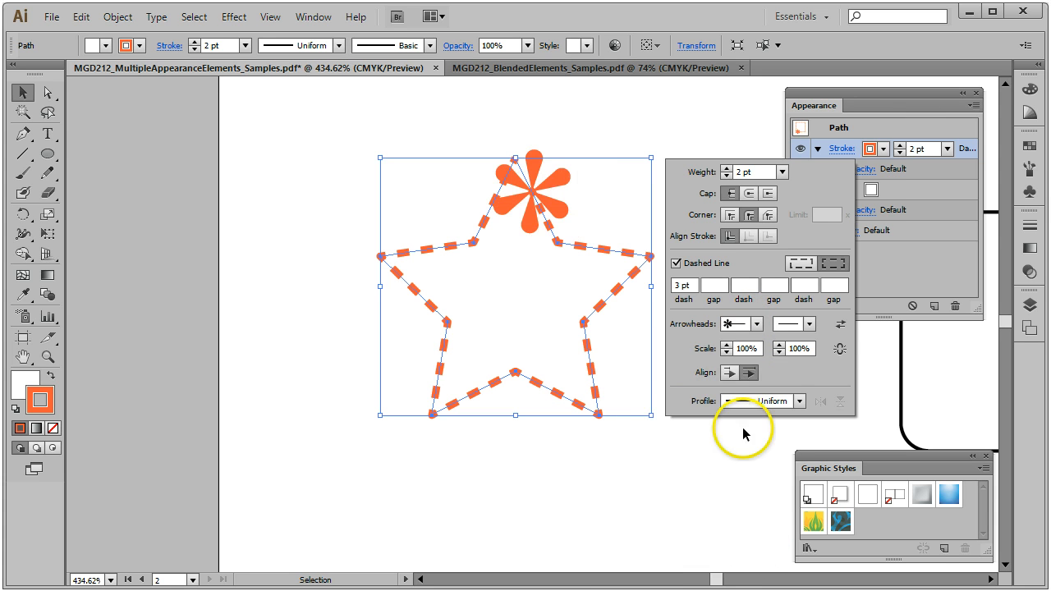
{"action": "left_click", "coordinate": [755, 324]}
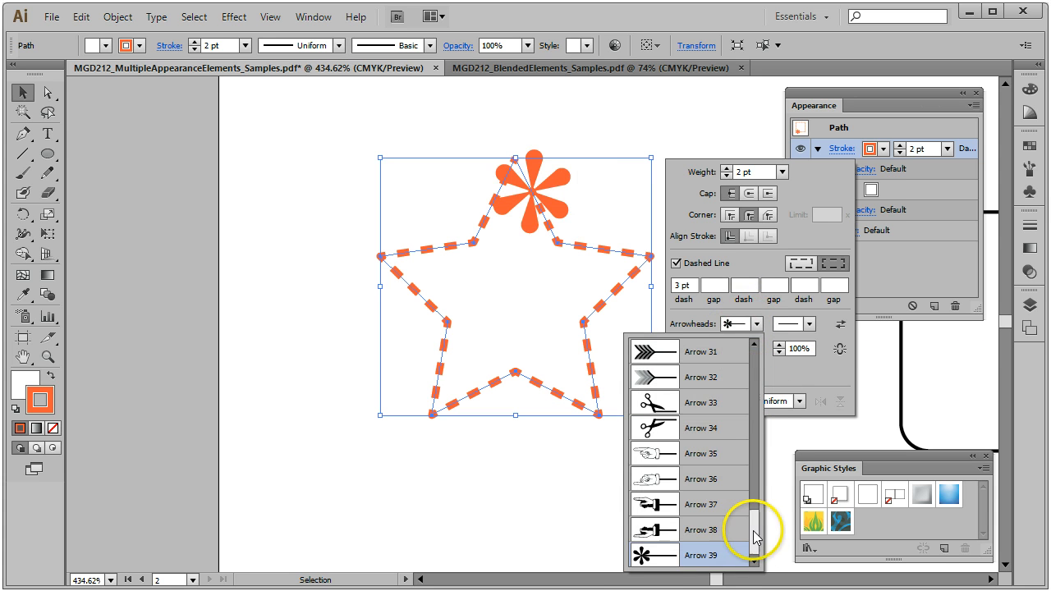
{"action": "left_click_drag", "start_coordinate": [751, 535], "coordinate": [734, 333]}
{"action": "left_click", "coordinate": [707, 351]}
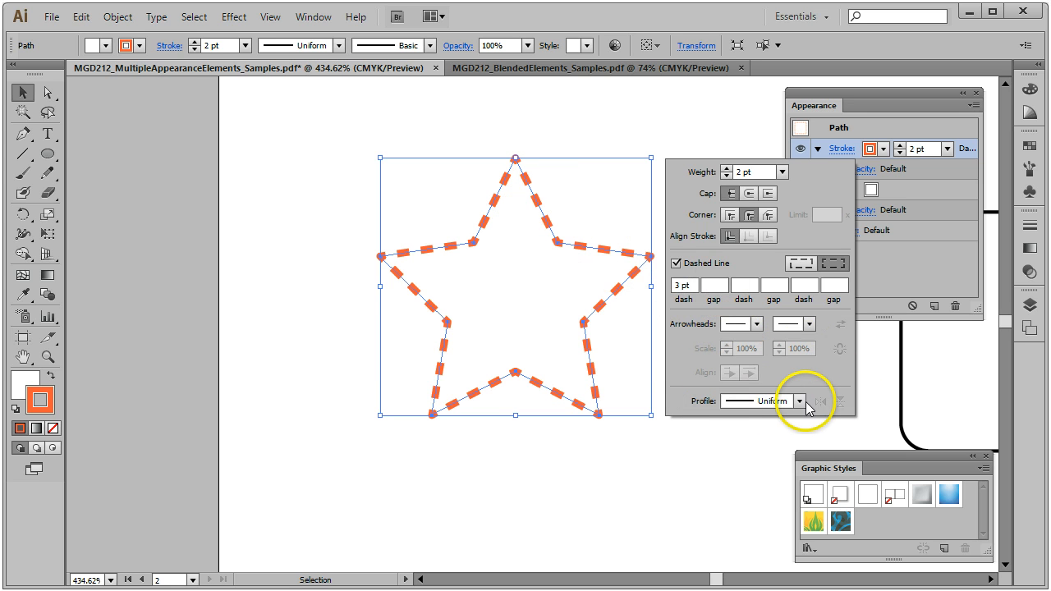
Step: Apply the variable-width profile with two bulges to the star's dashed stroke, and deselect the star to view it
{"action": "left_click", "coordinate": [799, 402]}
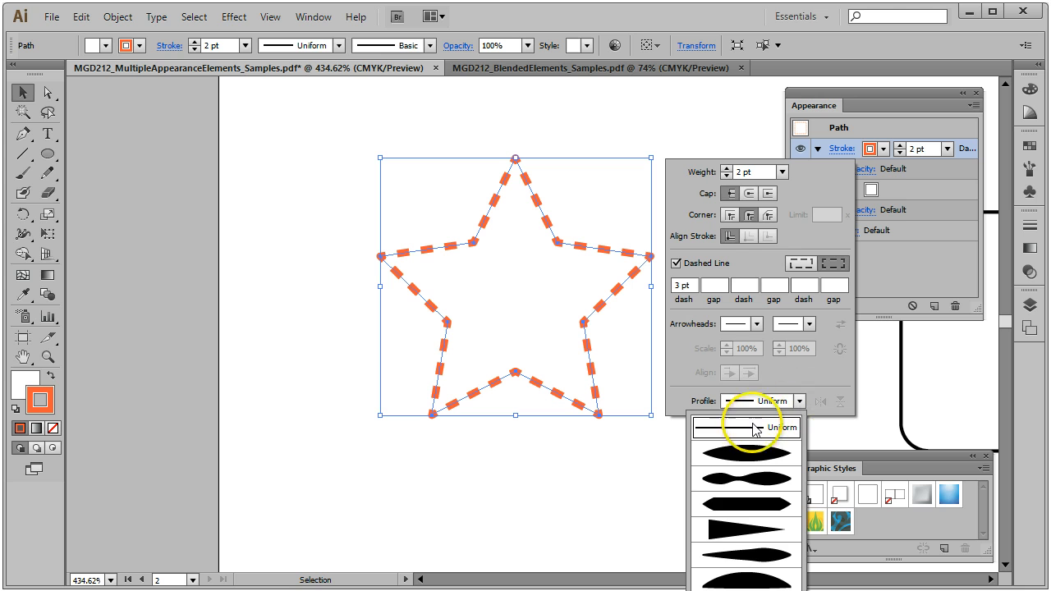
{"action": "left_click", "coordinate": [752, 475]}
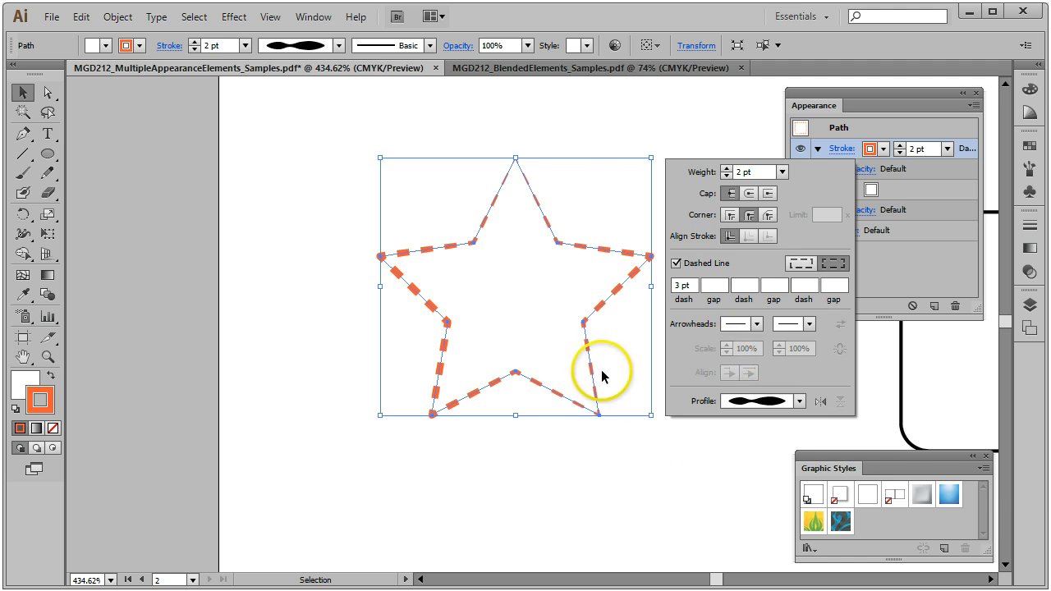
{"action": "left_click", "coordinate": [459, 451]}
{"action": "left_click", "coordinate": [468, 473]}
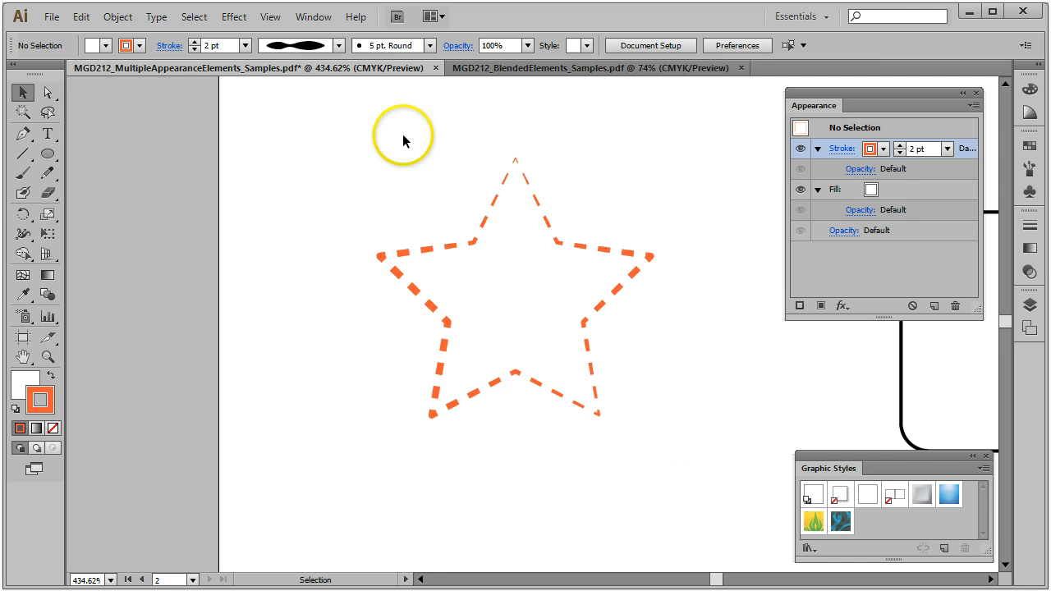
Step: Reselect the star and add a second stroke above its existing 2 pt dashed stroke
{"action": "left_click", "coordinate": [649, 257]}
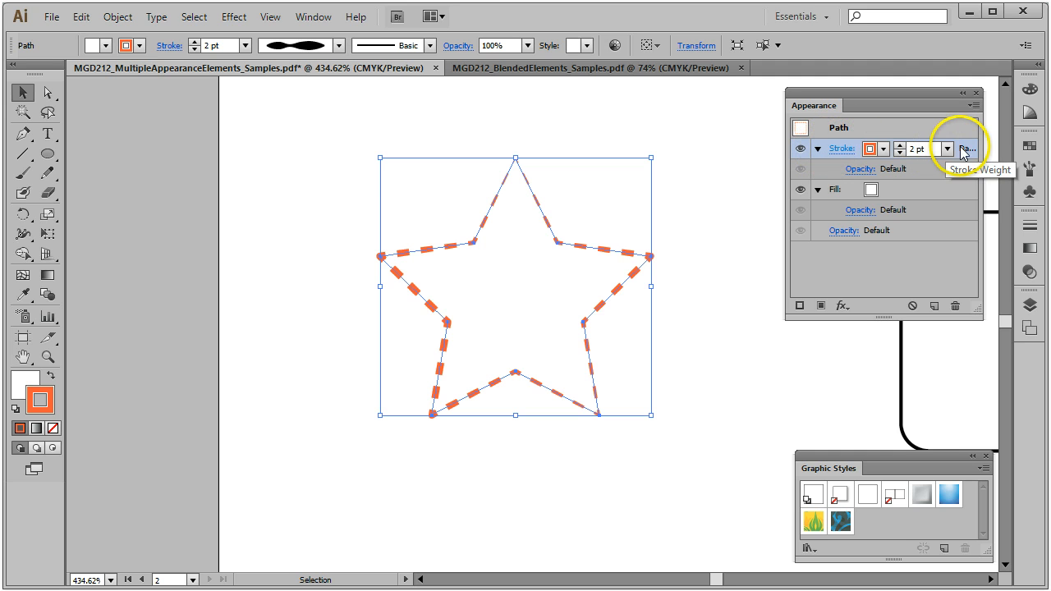
{"action": "left_click", "coordinate": [905, 195]}
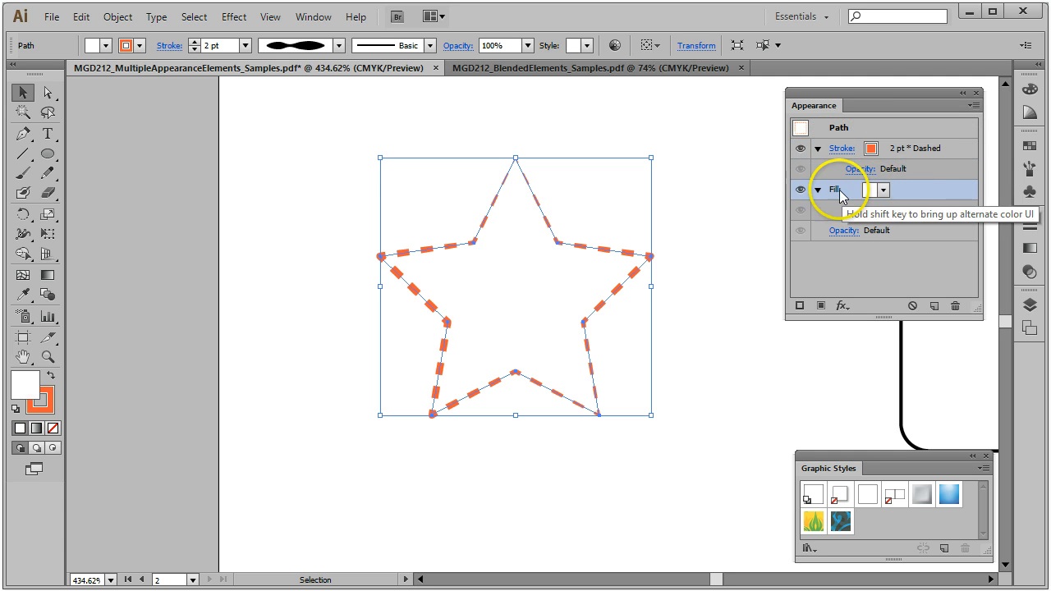
{"action": "left_click", "coordinate": [961, 150]}
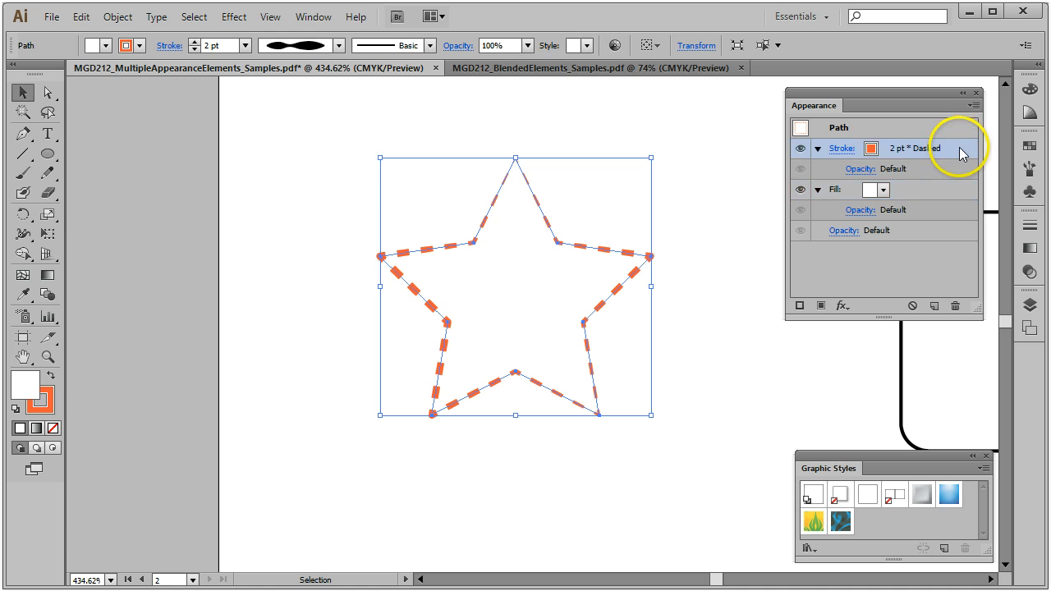
{"action": "left_click", "coordinate": [799, 306]}
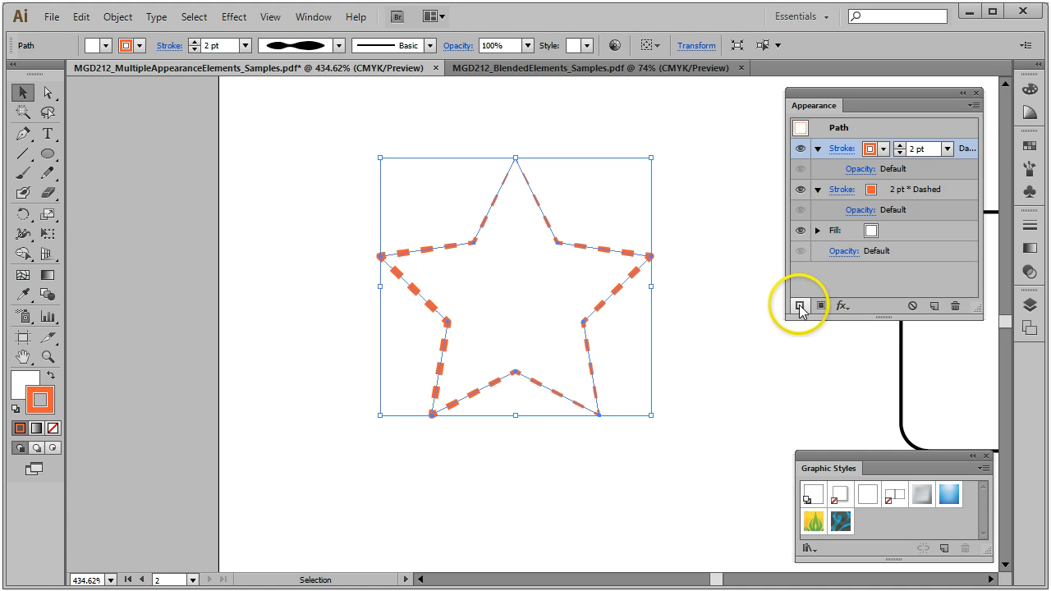
Step: Change the colour of the star's lower stroke to the dark purple swatch
{"action": "left_click", "coordinate": [899, 196]}
{"action": "left_click", "coordinate": [883, 191]}
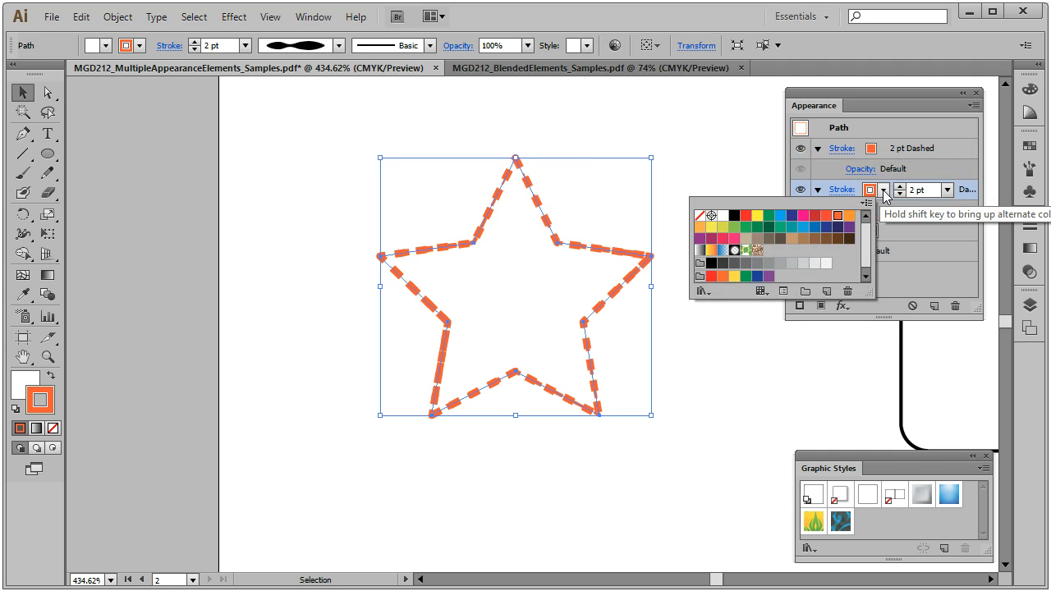
{"action": "left_click", "coordinate": [838, 227]}
{"action": "left_click", "coordinate": [850, 227]}
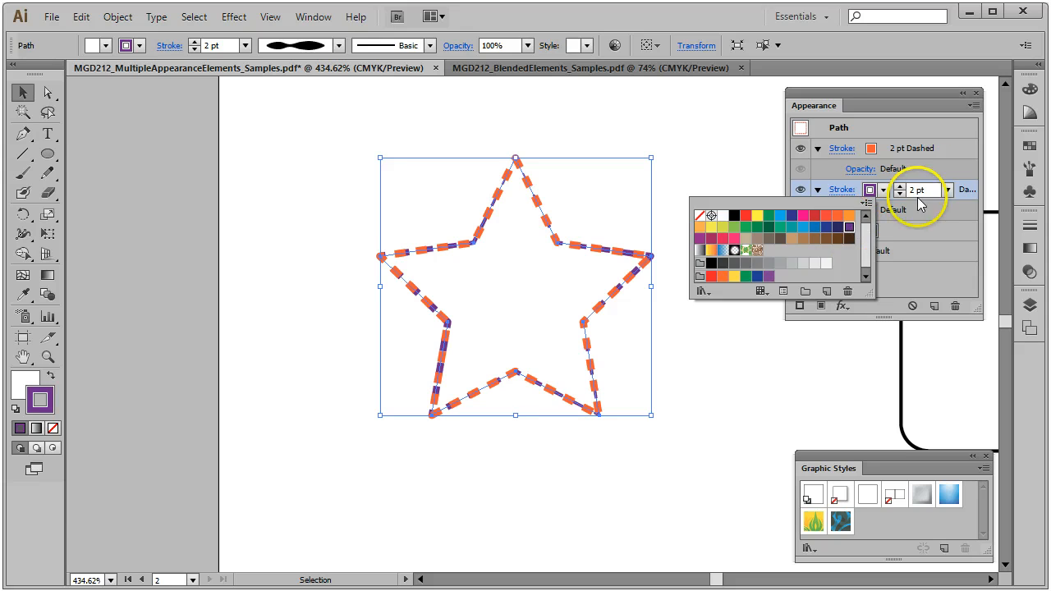
{"action": "left_click", "coordinate": [964, 169]}
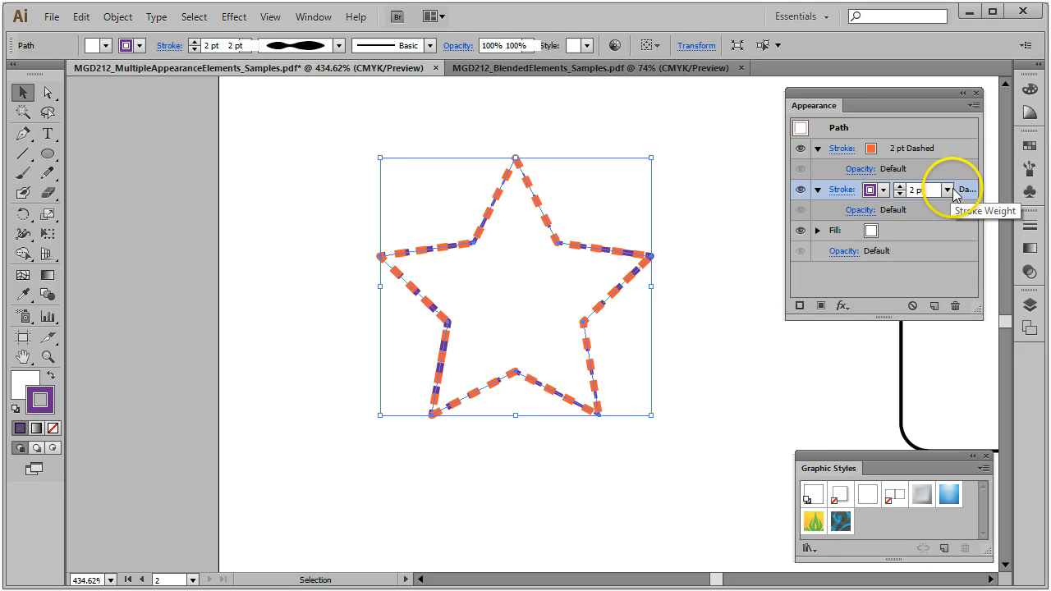
Step: Turn off the dashes on the star's purple stroke, set its weight to 5 pt and flip its width profile along the path
{"action": "left_click", "coordinate": [841, 191]}
{"action": "left_click", "coordinate": [675, 304]}
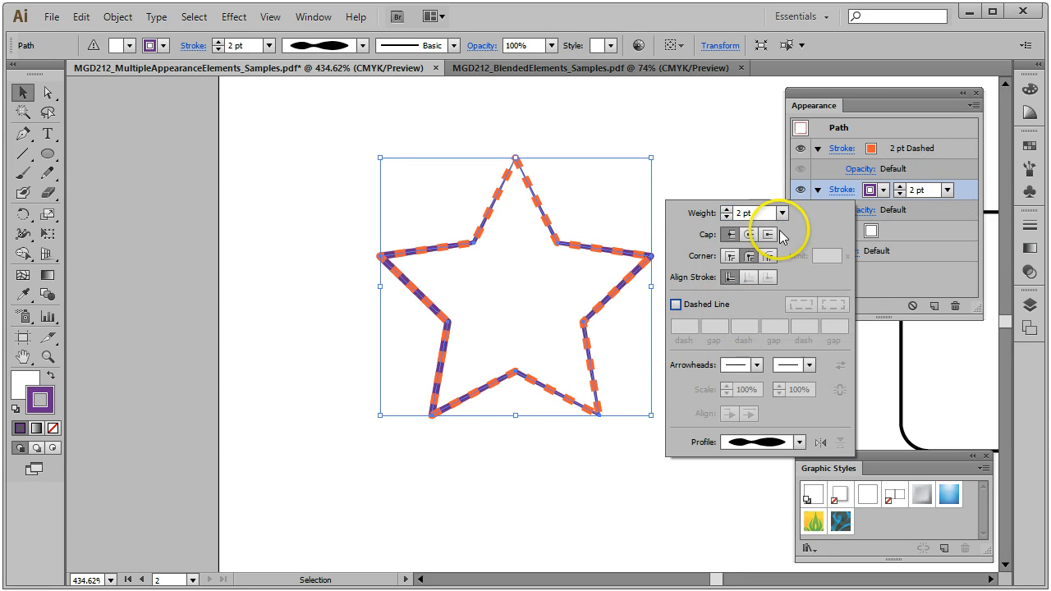
{"action": "left_click", "coordinate": [782, 213]}
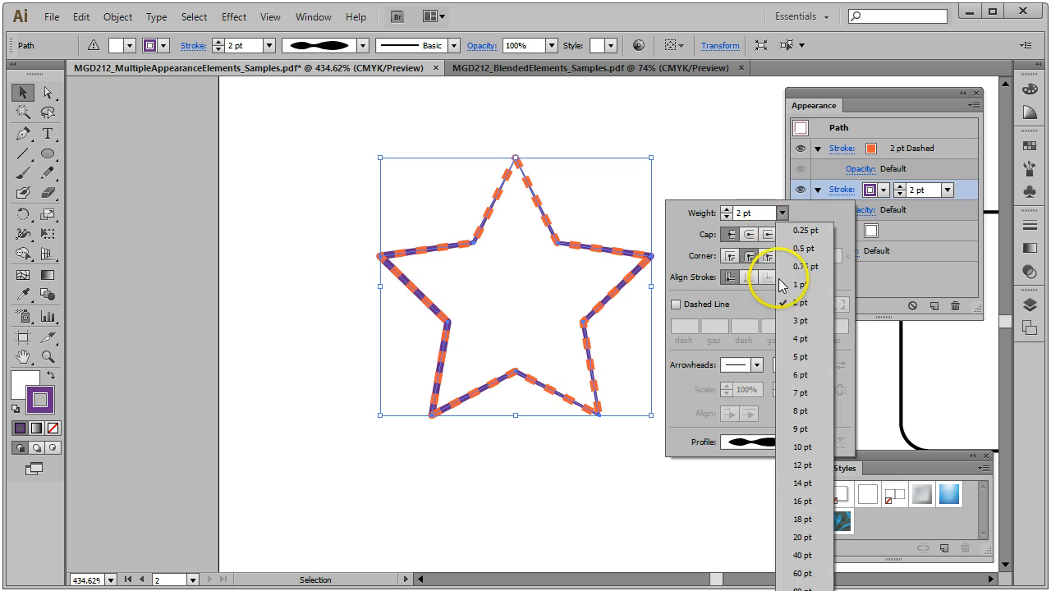
{"action": "left_click", "coordinate": [801, 358]}
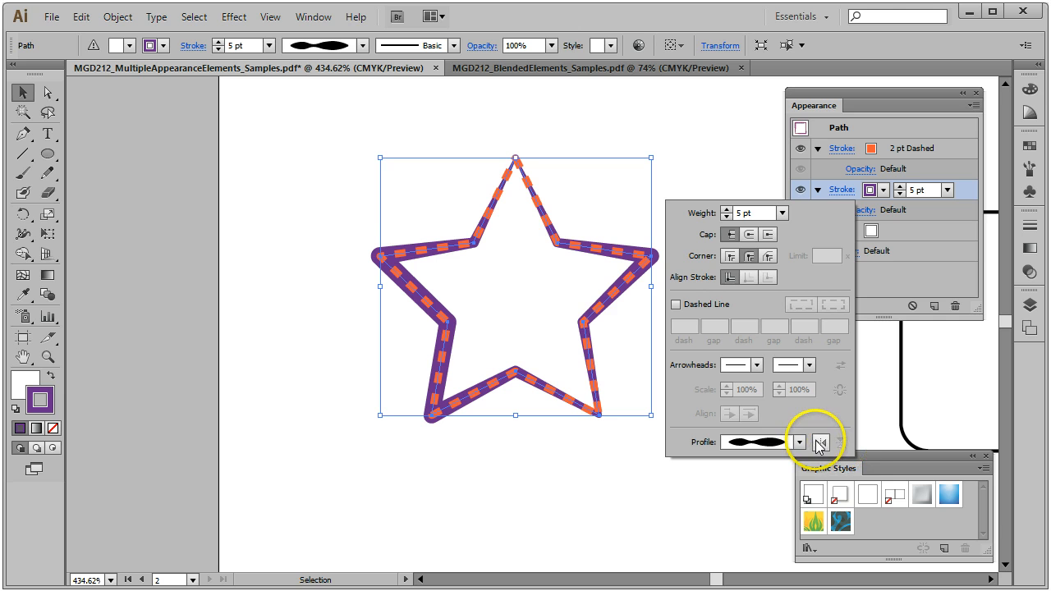
{"action": "left_click", "coordinate": [819, 444]}
{"action": "left_click", "coordinate": [953, 167]}
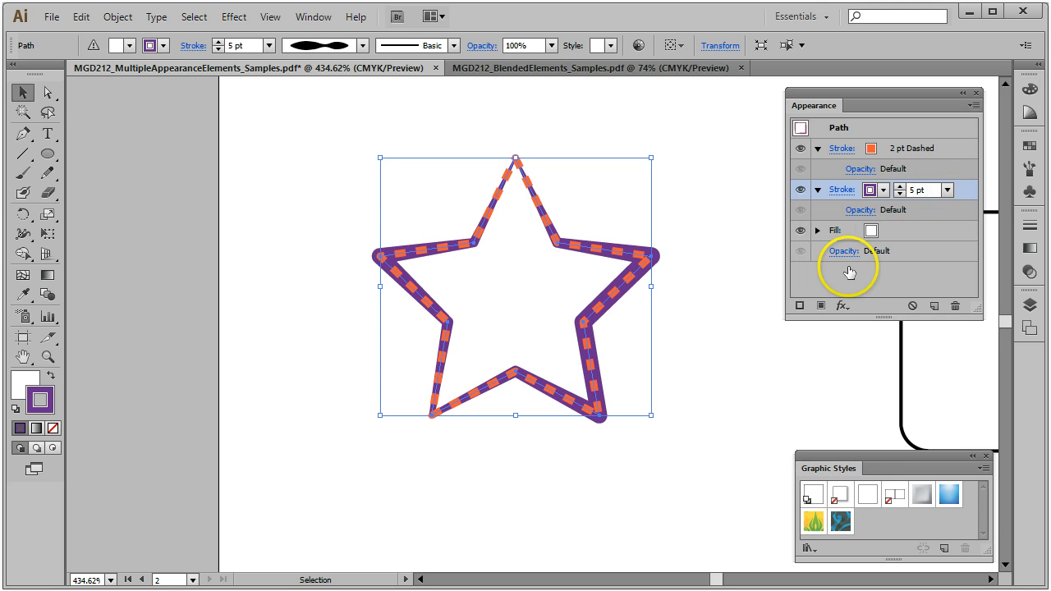
{"action": "left_click", "coordinate": [903, 251]}
Step: Try the green foliage pattern as the star's fill, and settle on the brown swirl pattern swatch
{"action": "left_click", "coordinate": [824, 231]}
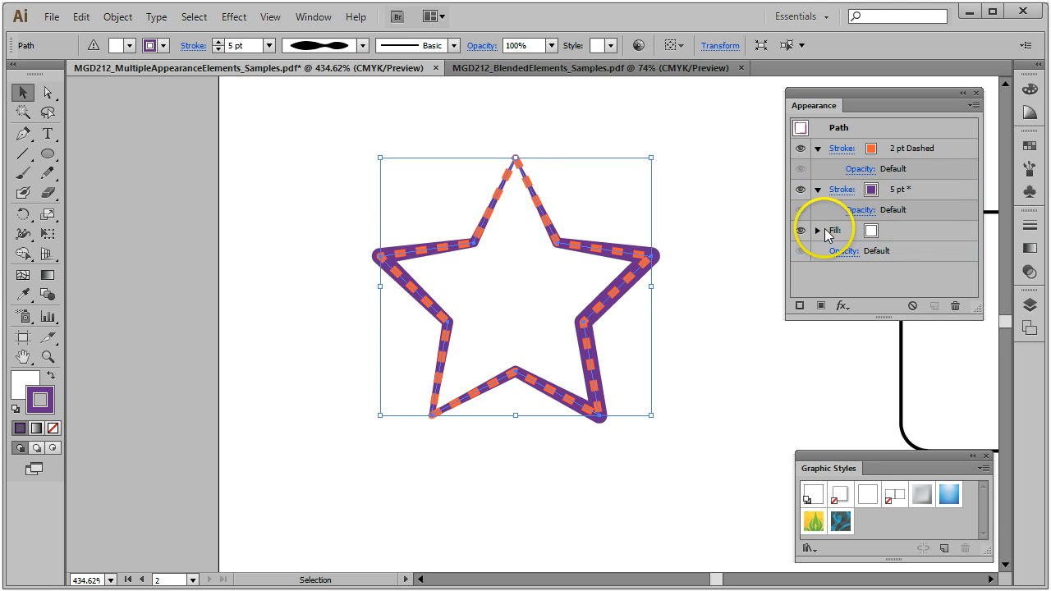
{"action": "left_click", "coordinate": [818, 232]}
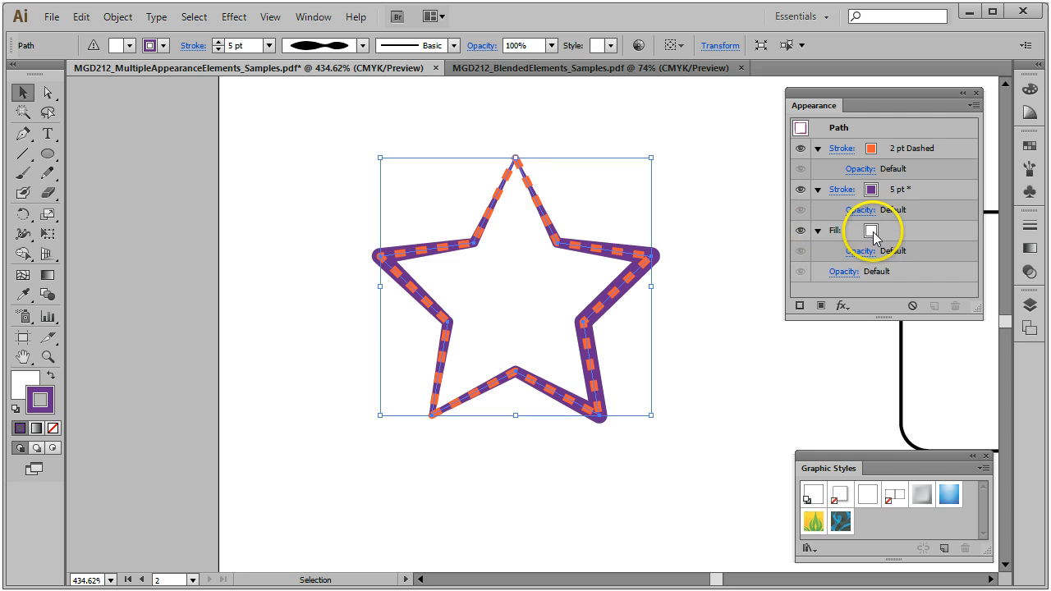
{"action": "left_click", "coordinate": [869, 232]}
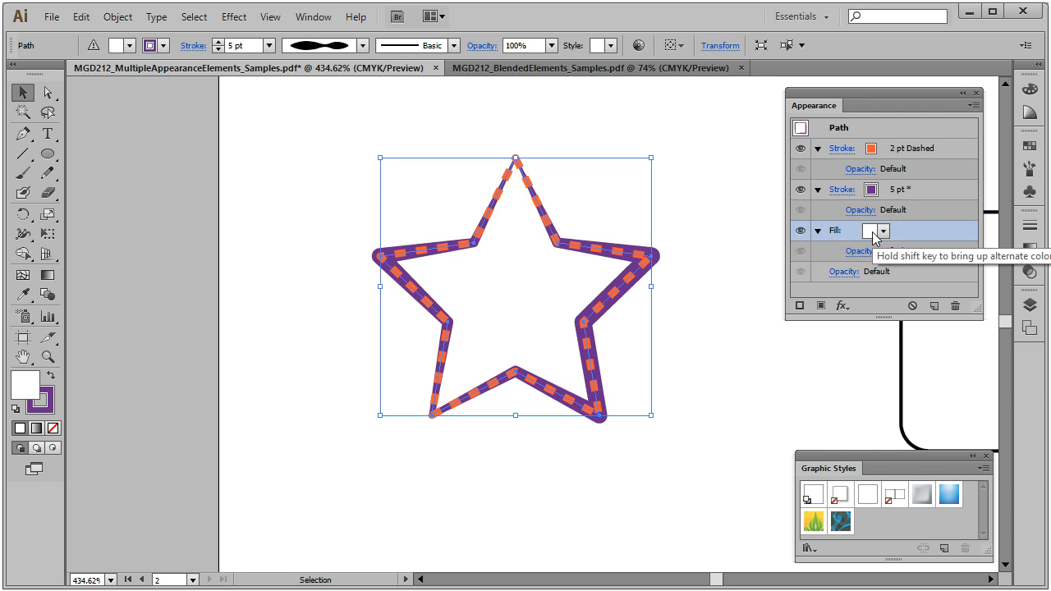
{"action": "left_click", "coordinate": [873, 233]}
{"action": "left_click", "coordinate": [746, 291]}
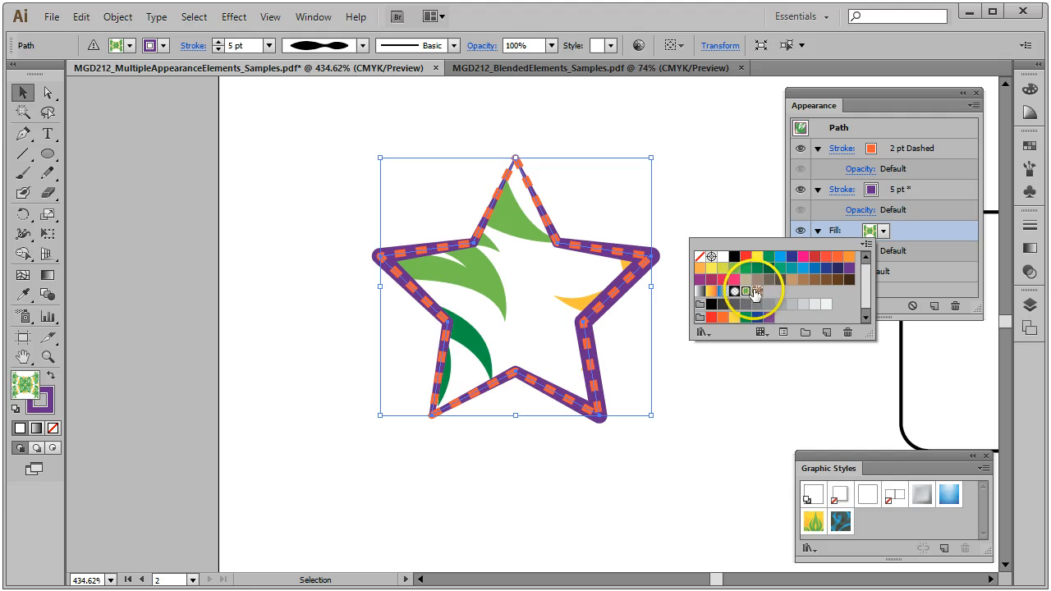
{"action": "left_click", "coordinate": [757, 291]}
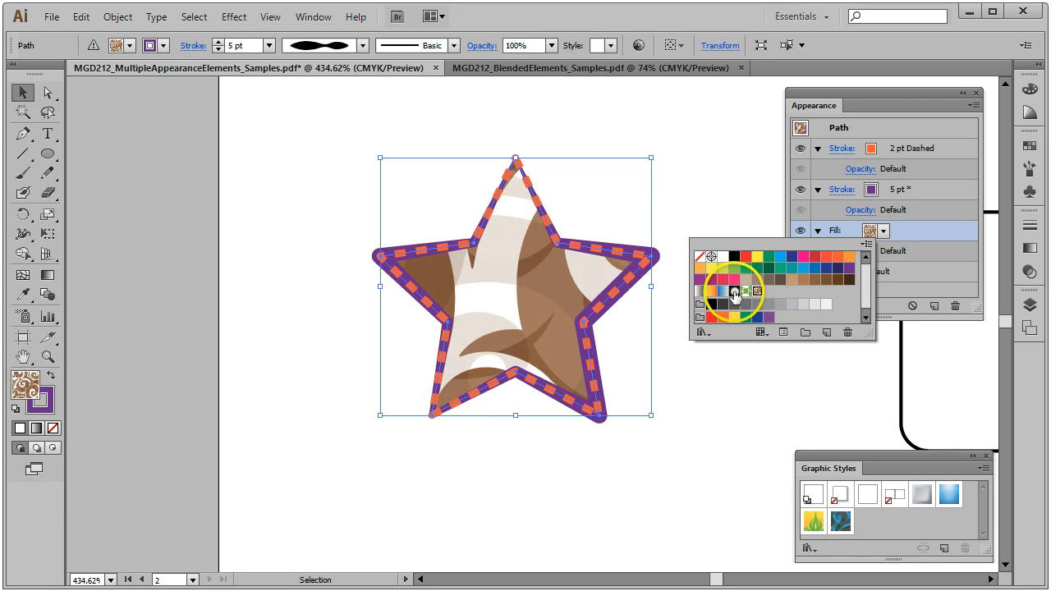
{"action": "left_click", "coordinate": [956, 228]}
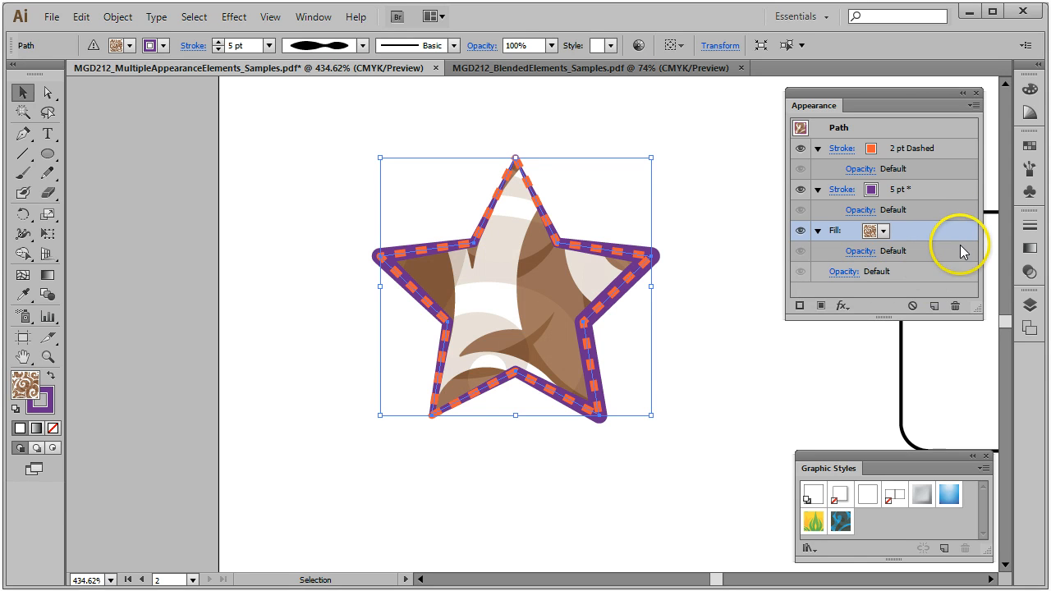
Step: Duplicate the star's brown pattern fill and change the upper copy to the light blue swatch
{"action": "left_click_drag", "start_coordinate": [944, 230], "coordinate": [936, 306]}
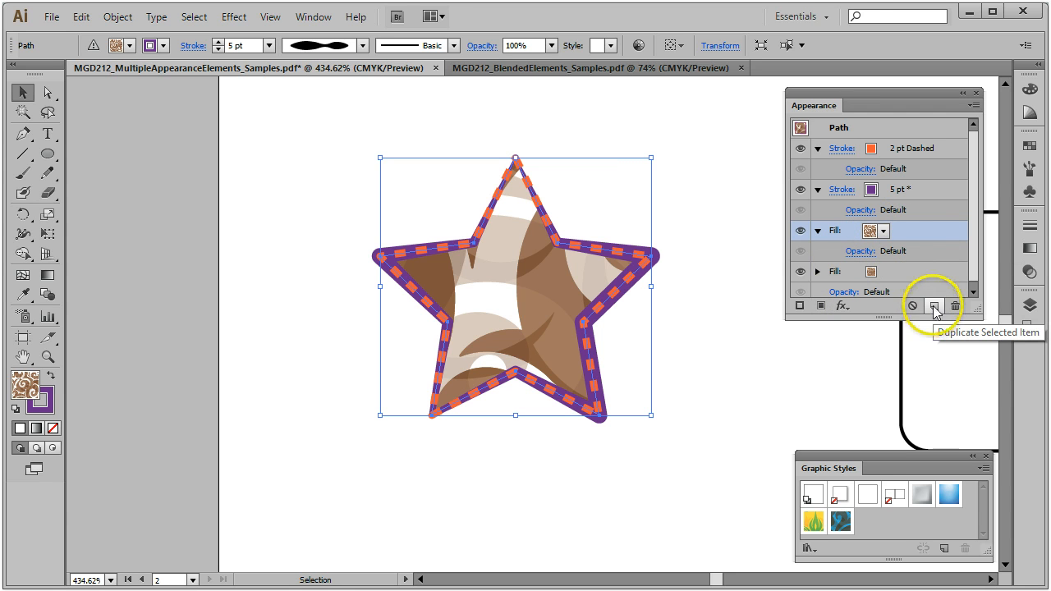
{"action": "left_click", "coordinate": [883, 231]}
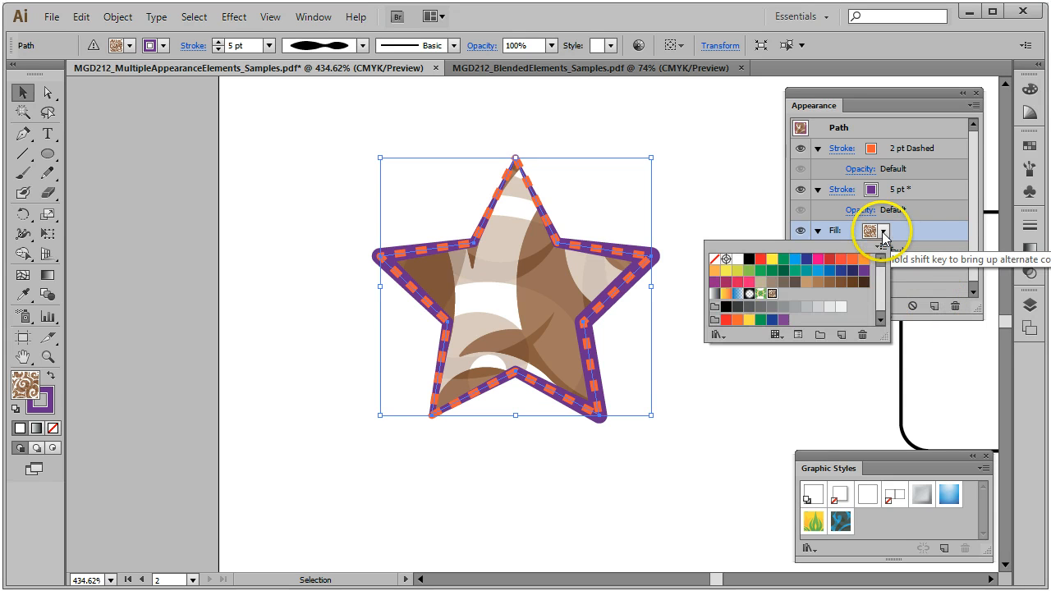
{"action": "left_click", "coordinate": [795, 263]}
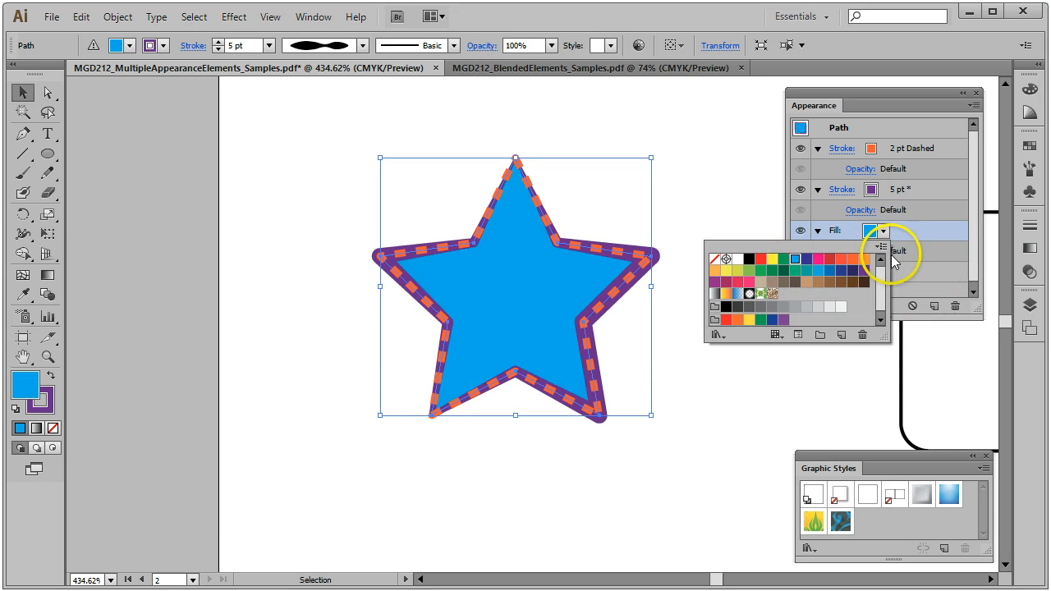
{"action": "left_click", "coordinate": [927, 259]}
Step: Move the blue fill beneath the pattern fill, place the 5 pt purple stroke between the two fills, and deselect the star
{"action": "left_click_drag", "start_coordinate": [946, 229], "coordinate": [931, 277]}
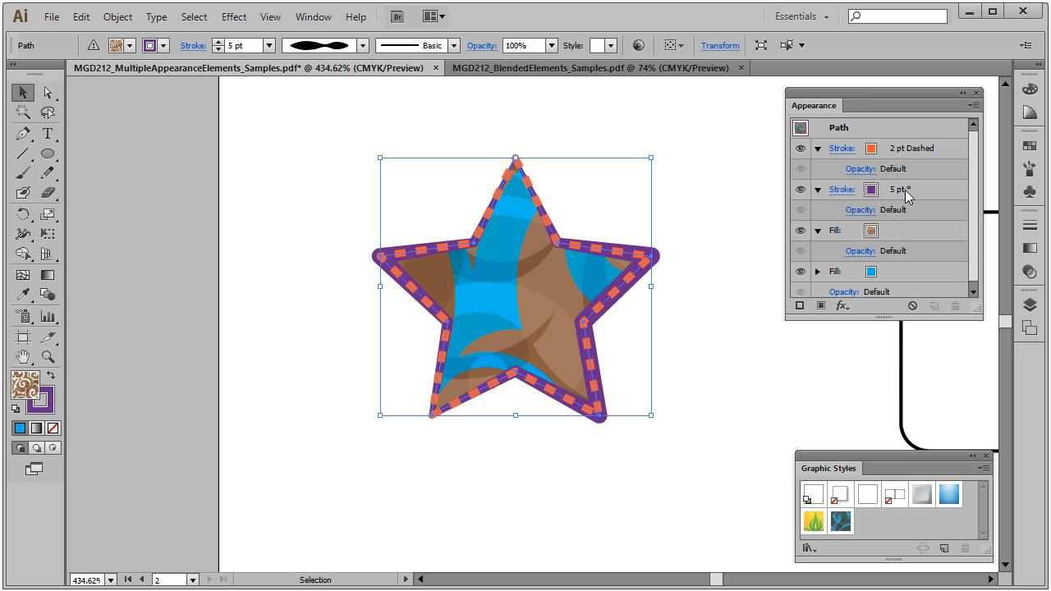
{"action": "left_click_drag", "start_coordinate": [906, 195], "coordinate": [904, 260]}
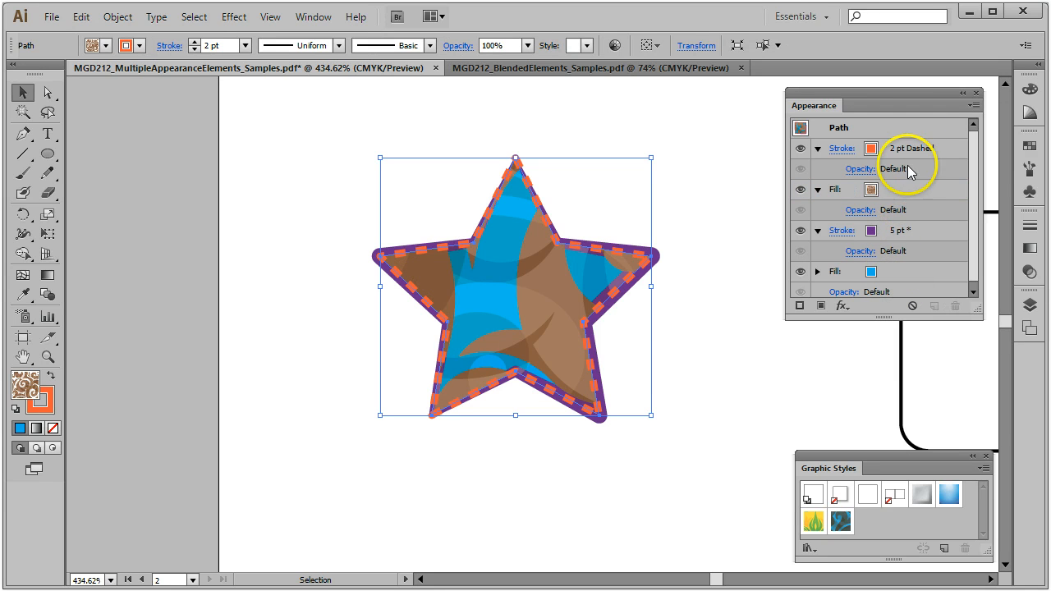
{"action": "left_click", "coordinate": [715, 182]}
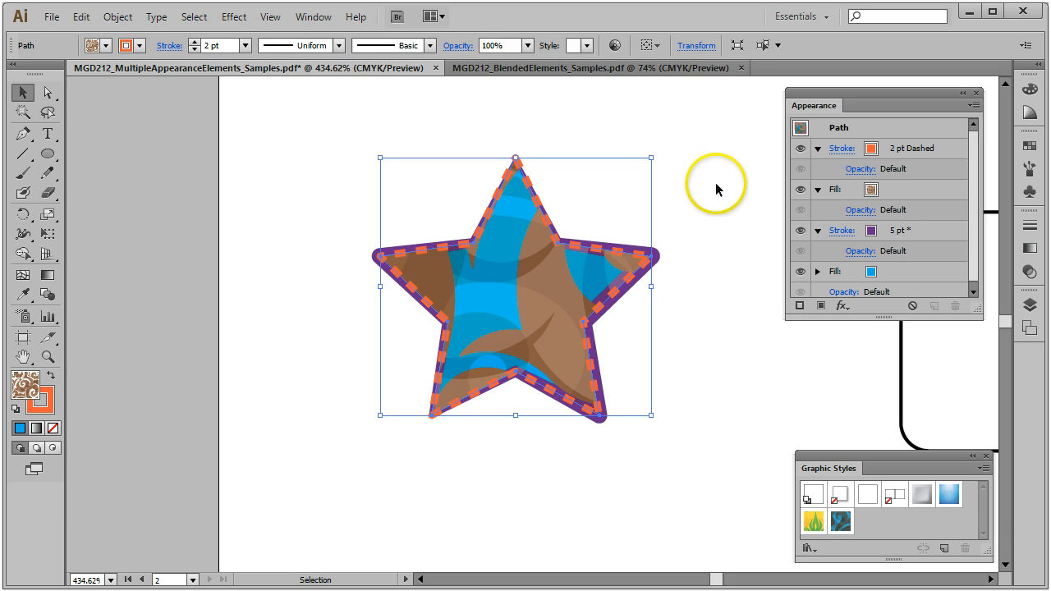
{"action": "left_click", "coordinate": [605, 231]}
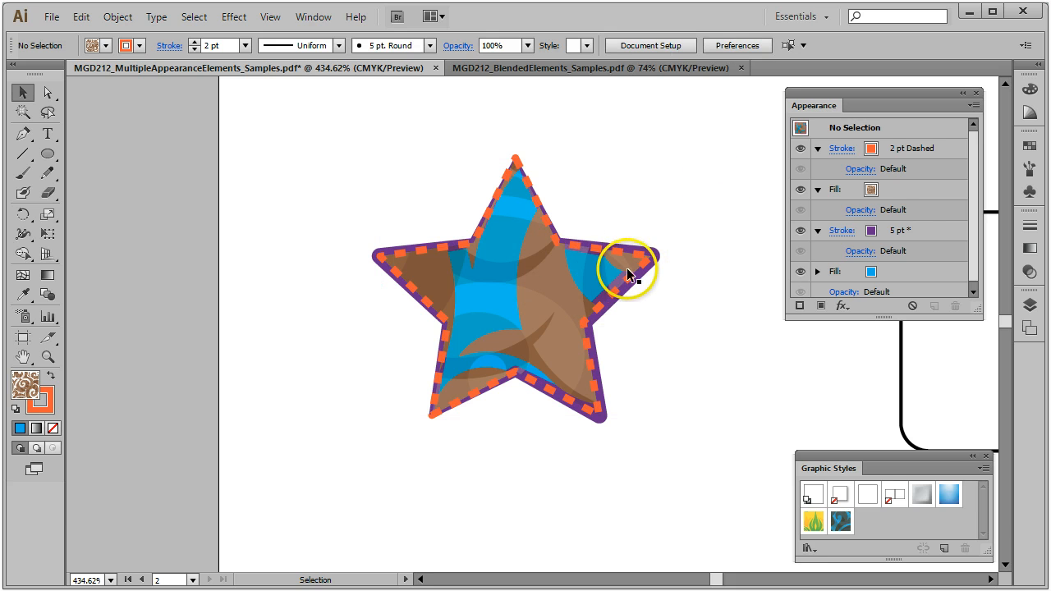
Step: Examine up close how the pattern fill, strokes and blue fill overlap at the star's upper-right tip, and return to the whole star
{"action": "left_click", "coordinate": [48, 356]}
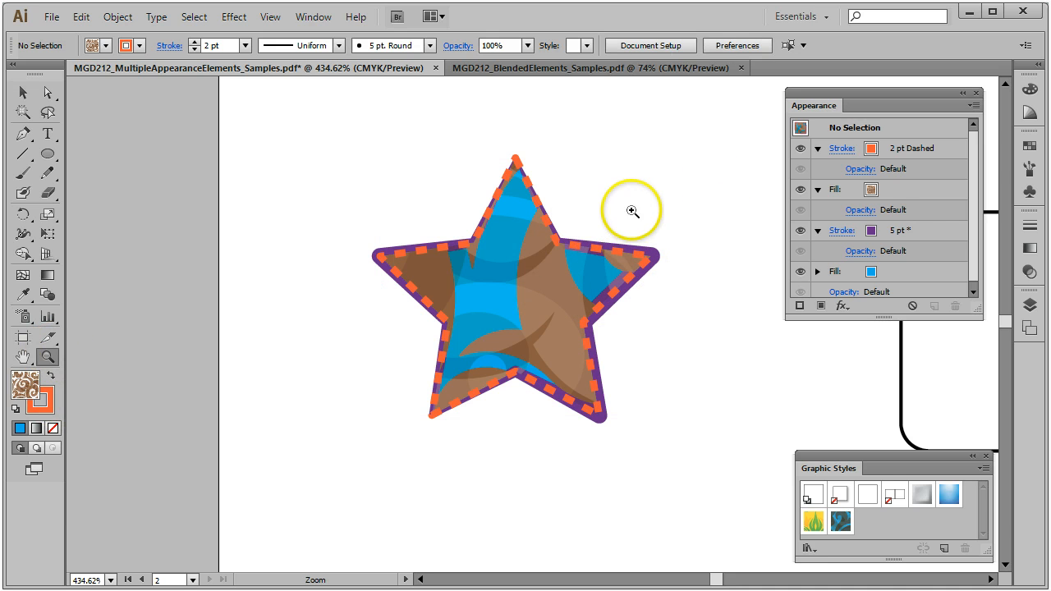
{"action": "left_click_drag", "start_coordinate": [579, 221], "coordinate": [682, 294]}
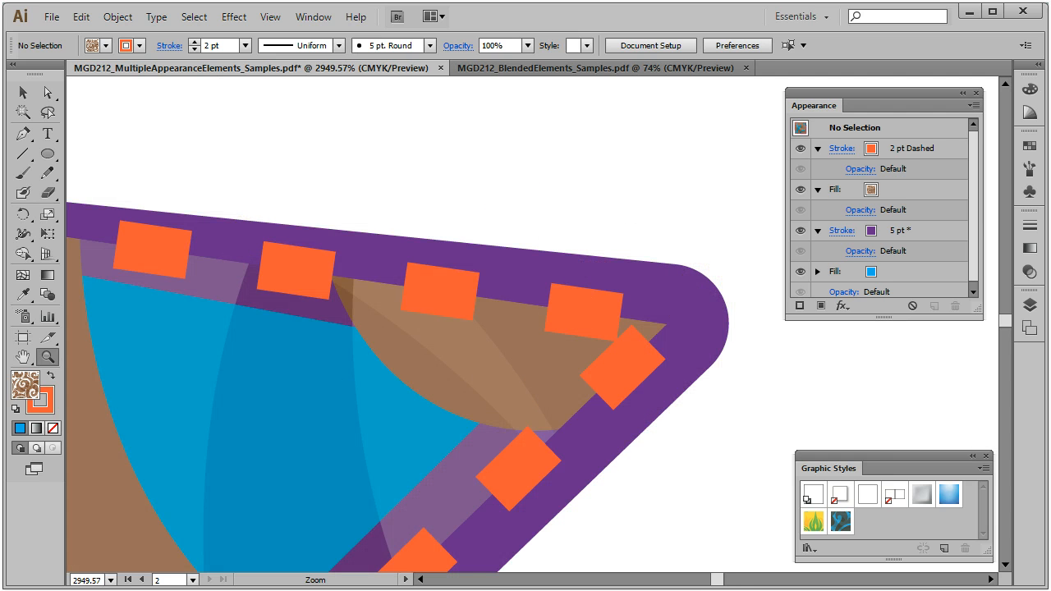
{"action": "left_click", "coordinate": [24, 93]}
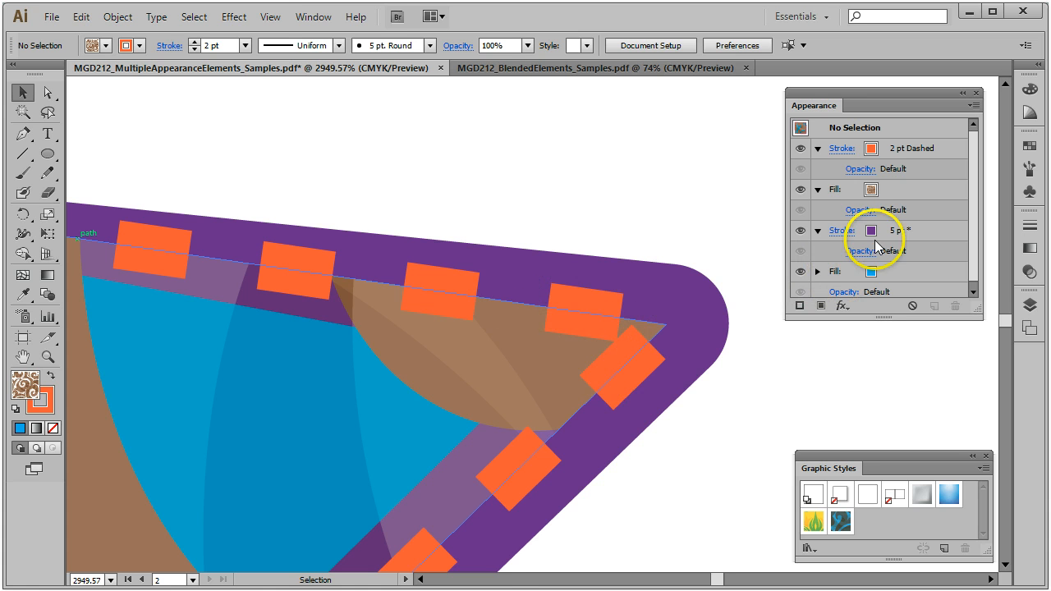
{"action": "left_click", "coordinate": [271, 18]}
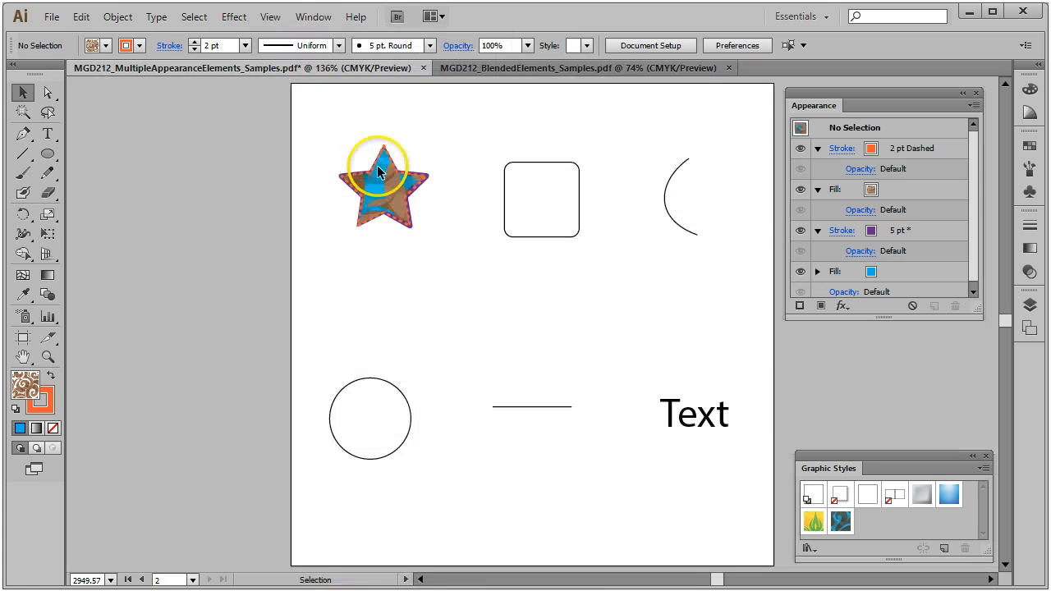
{"action": "left_click", "coordinate": [353, 174]}
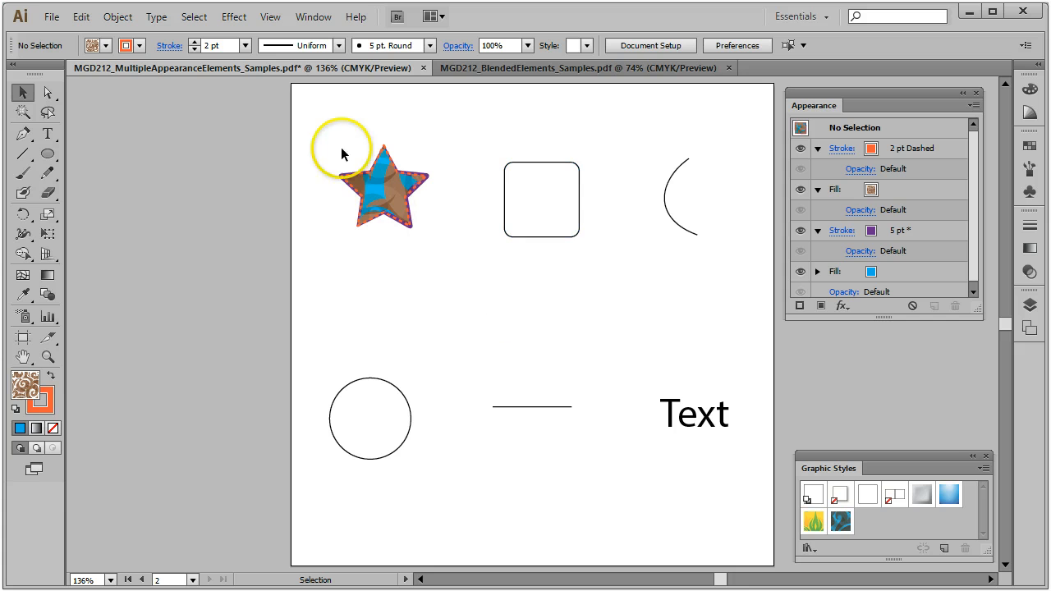
{"action": "left_click", "coordinate": [48, 356]}
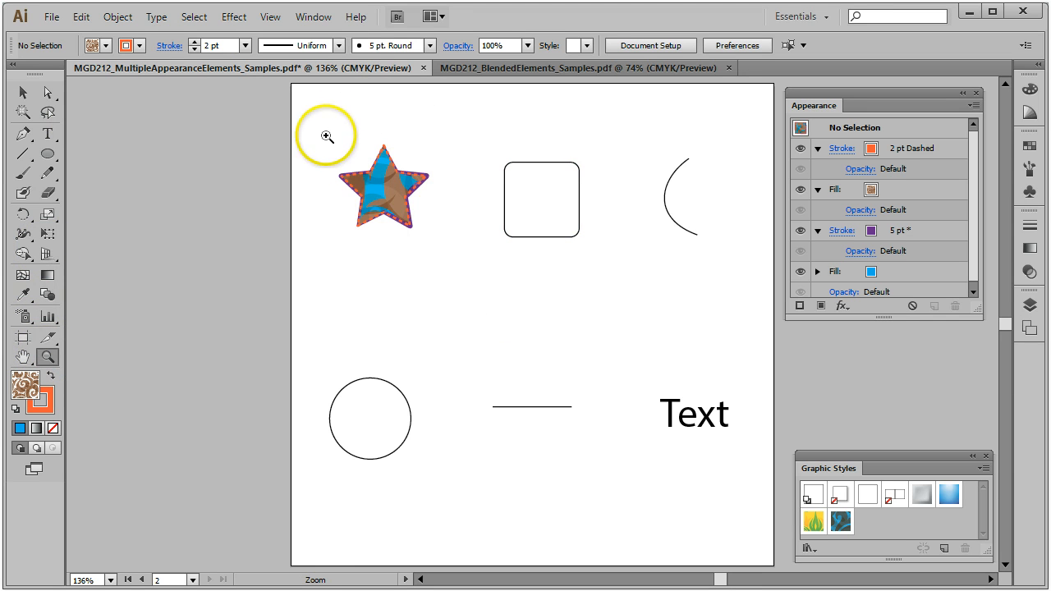
{"action": "left_click_drag", "start_coordinate": [326, 137], "coordinate": [447, 269]}
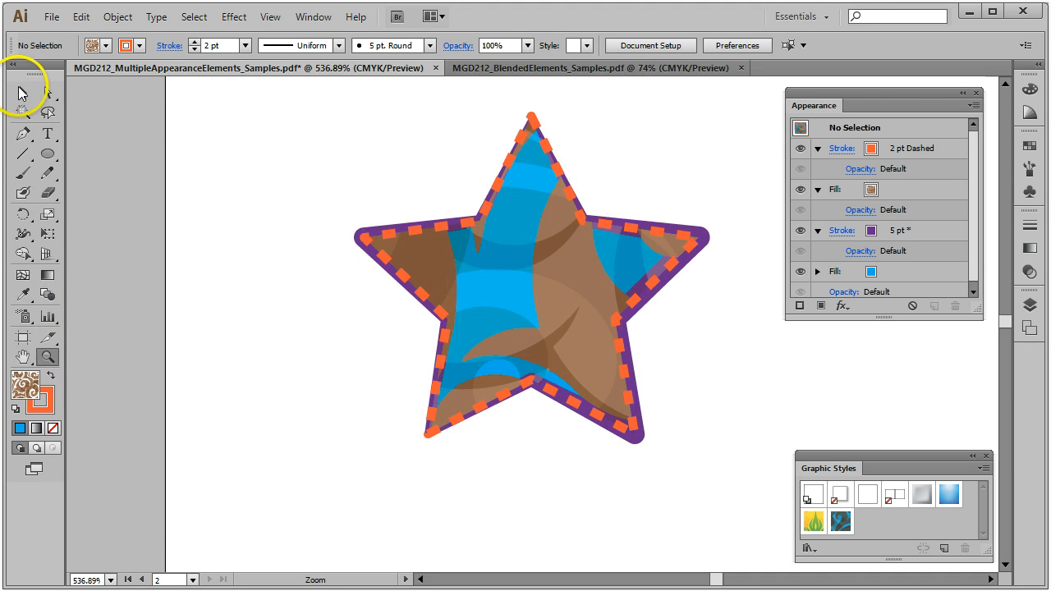
Step: With no object selected, try deleting the 5 pt purple stroke and the brown pattern fill, and clear the remaining appearance
{"action": "left_click", "coordinate": [936, 228]}
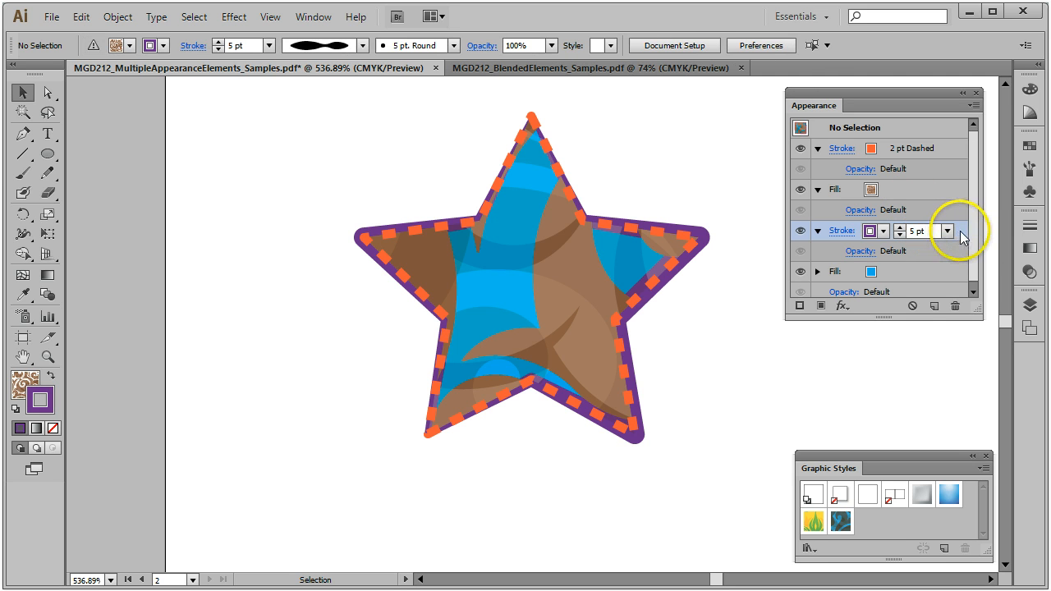
{"action": "left_click", "coordinate": [957, 309]}
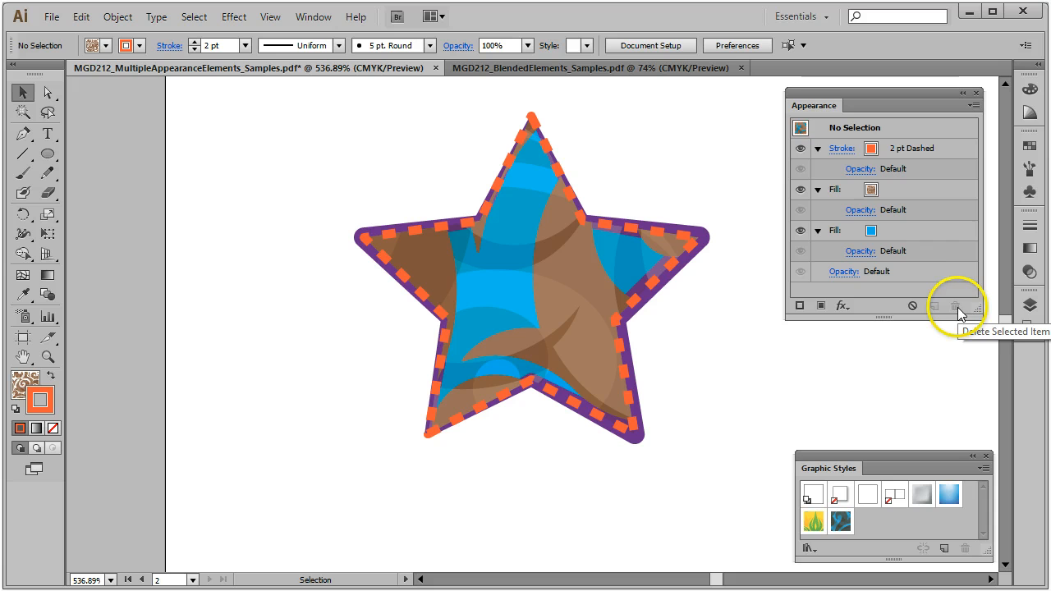
{"action": "left_click", "coordinate": [945, 194]}
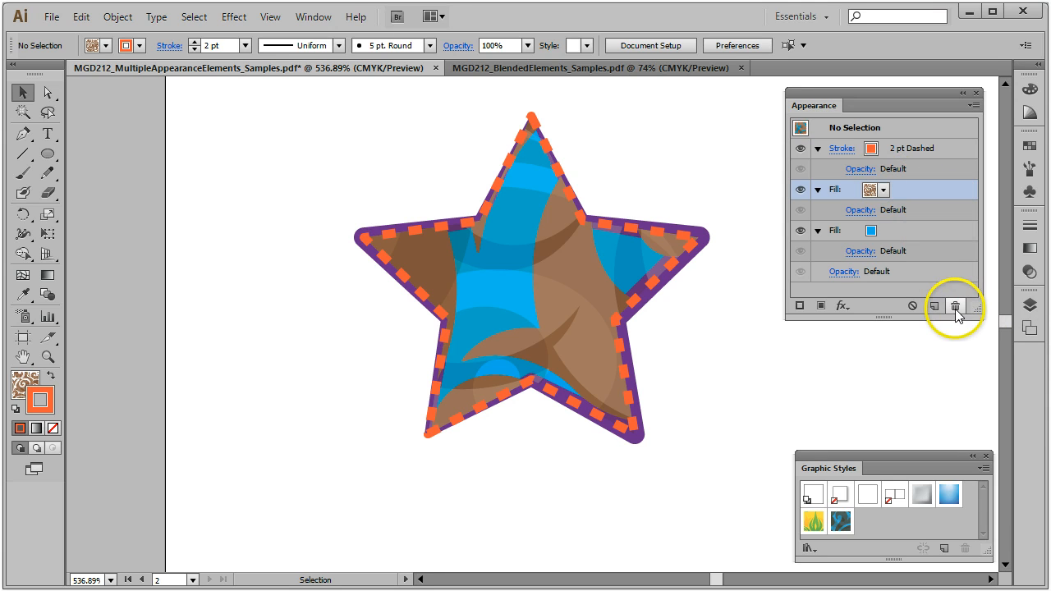
{"action": "left_click", "coordinate": [954, 306]}
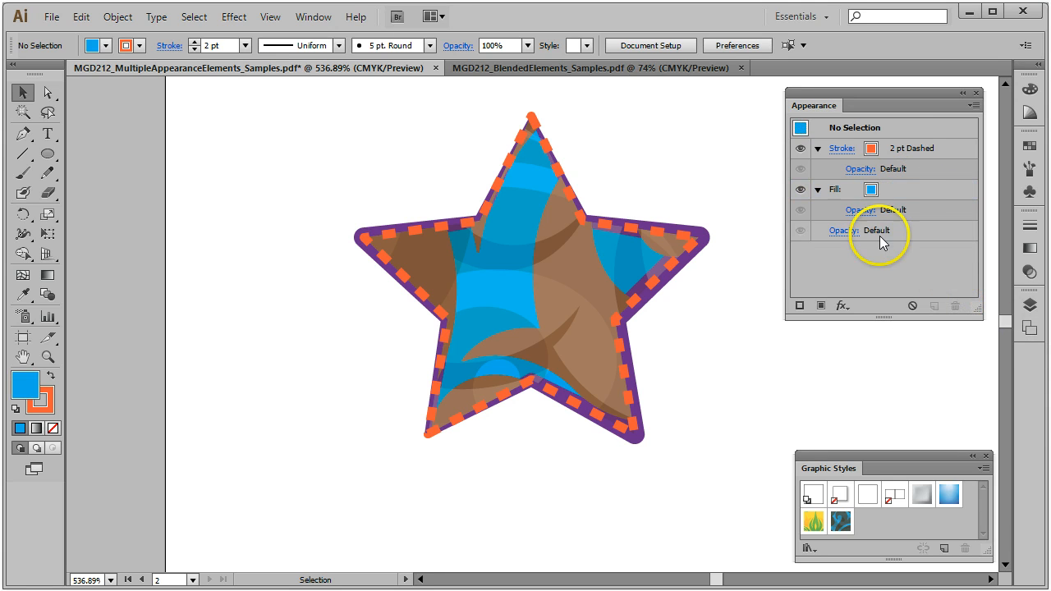
{"action": "left_click", "coordinate": [903, 132]}
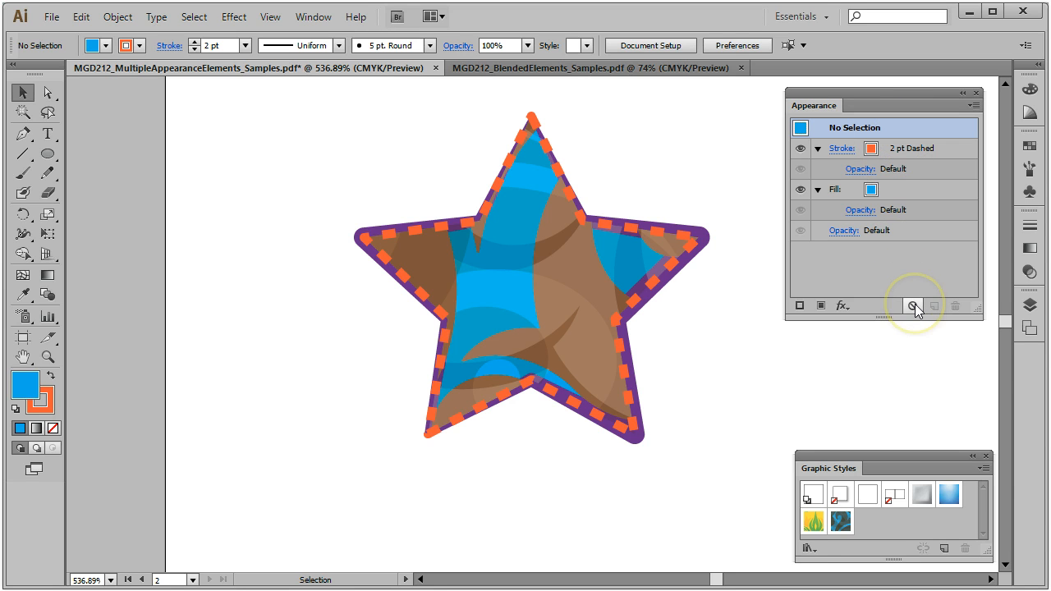
{"action": "left_click", "coordinate": [913, 306]}
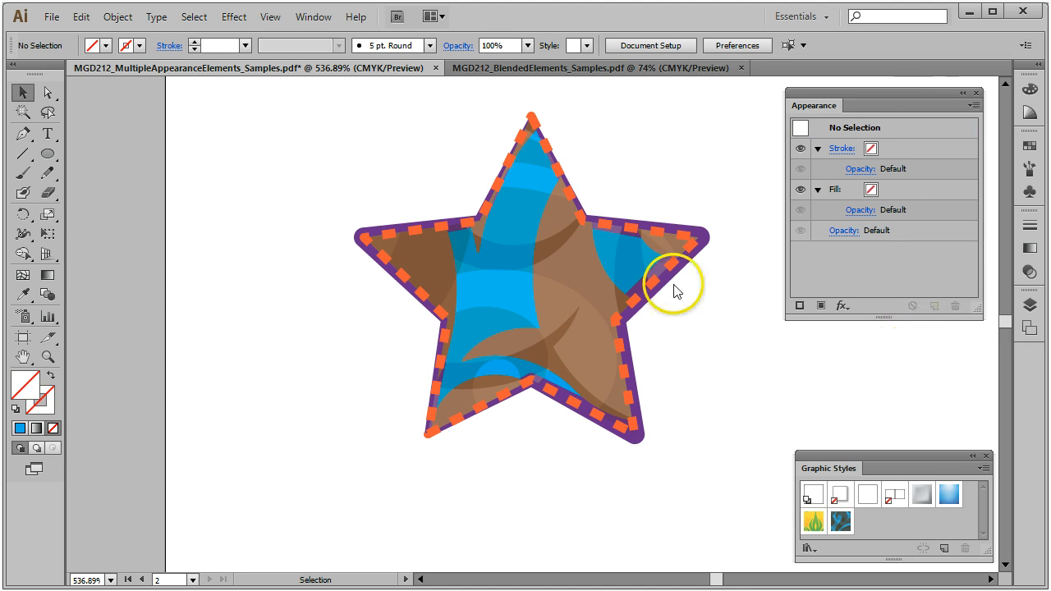
Step: Select the star, clear its entire appearance, deselect it, and reselect its bare path
{"action": "left_click", "coordinate": [638, 233]}
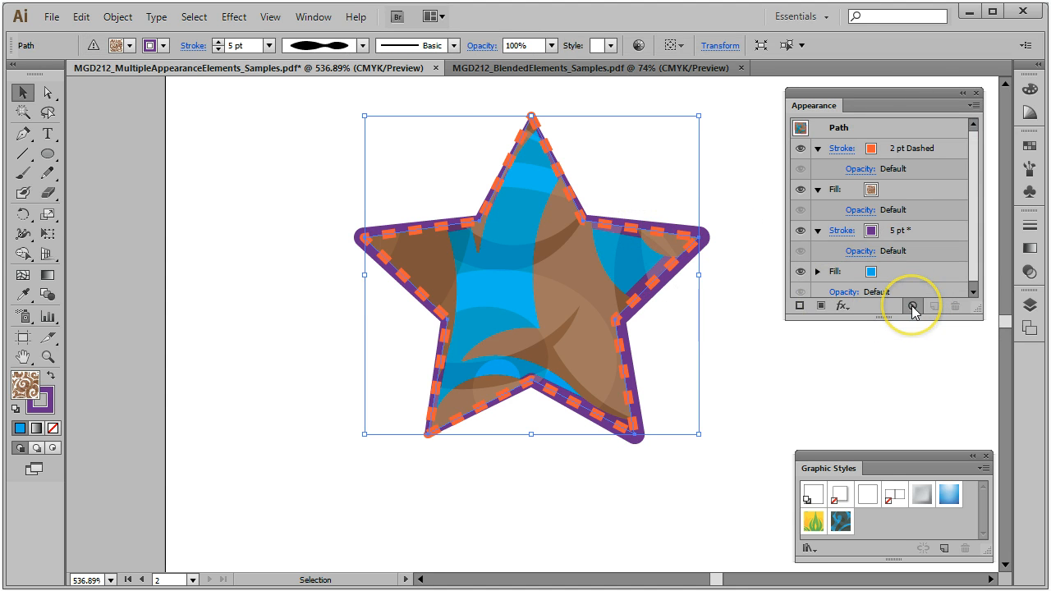
{"action": "left_click", "coordinate": [912, 307]}
{"action": "left_click", "coordinate": [740, 321]}
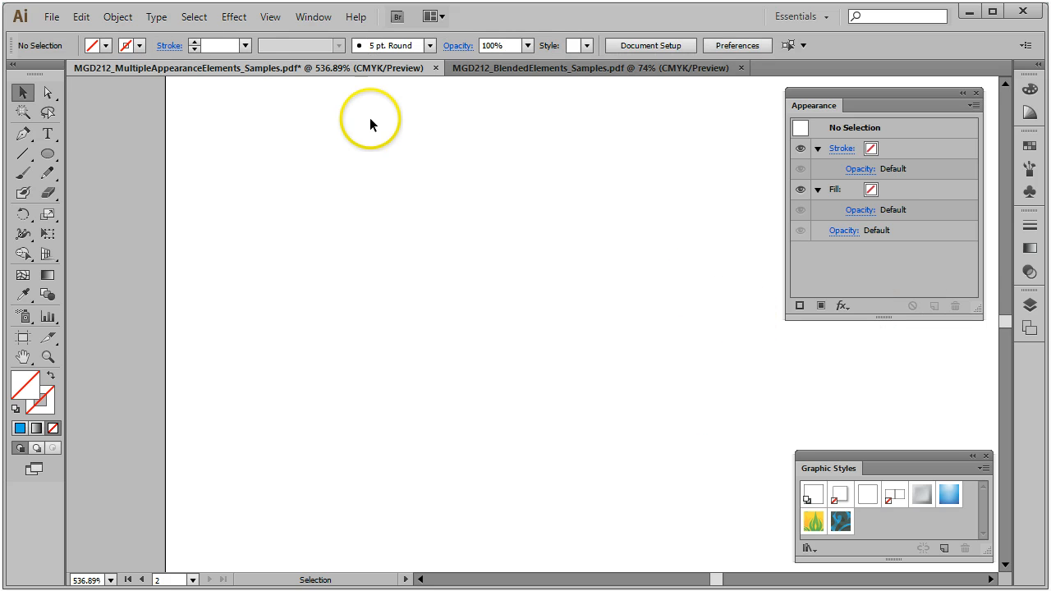
{"action": "left_click_drag", "start_coordinate": [378, 141], "coordinate": [711, 428]}
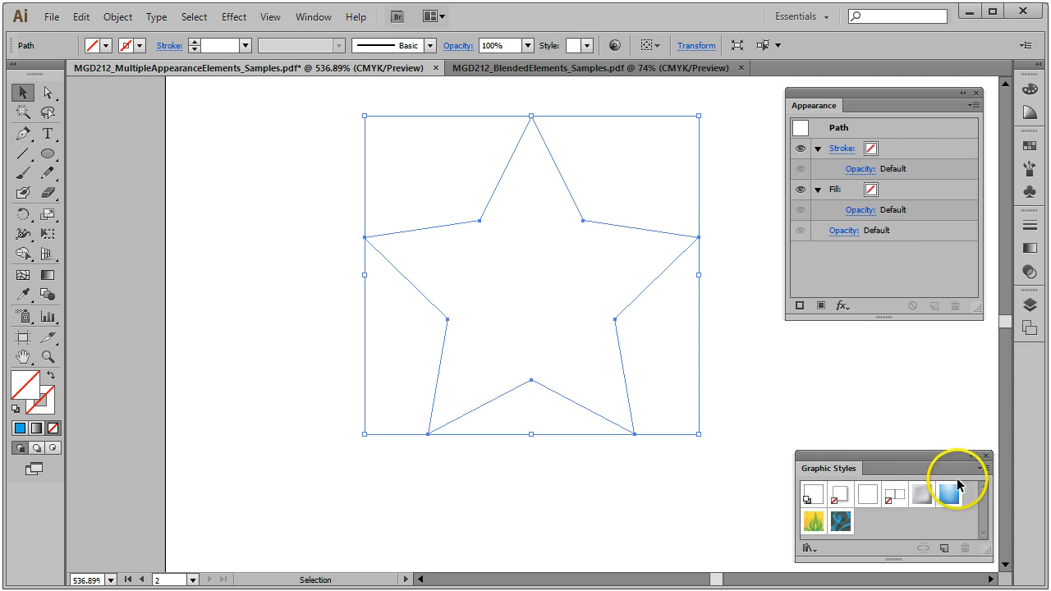
Step: Reposition the Graphic Styles panel beneath the Appearance panel, leaving a gap between them
{"action": "left_click_drag", "start_coordinate": [925, 456], "coordinate": [914, 337]}
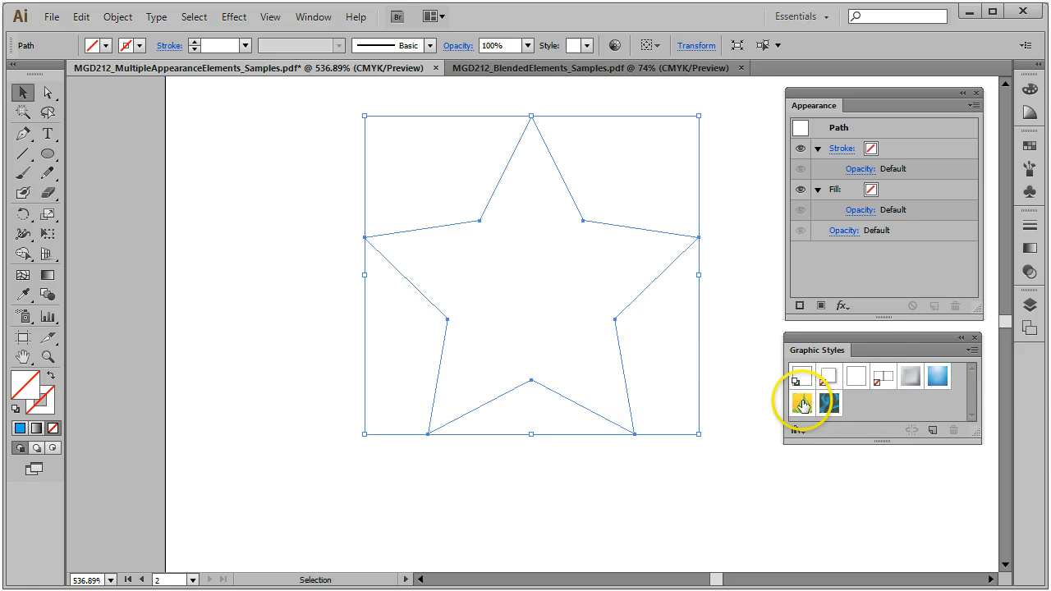
{"action": "left_click_drag", "start_coordinate": [882, 335], "coordinate": [884, 420]}
{"action": "left_click_drag", "start_coordinate": [878, 416], "coordinate": [881, 414]}
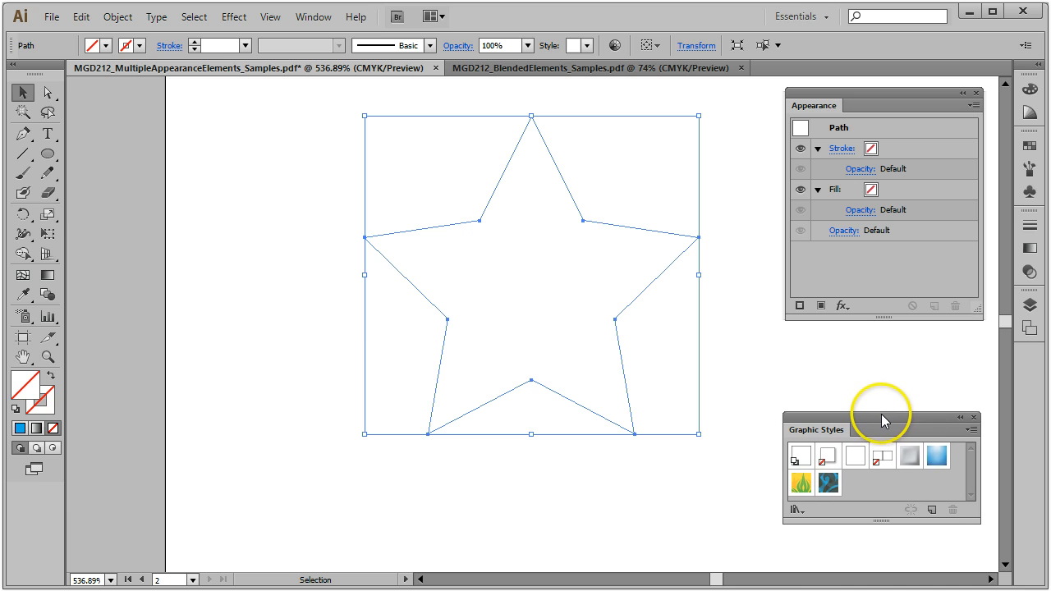
Step: Try the Foliage_GS, Pompadour_GS and Dusk graphic styles on the star, return it to the Default Graphic Style, and deselect it
{"action": "left_click", "coordinate": [803, 484]}
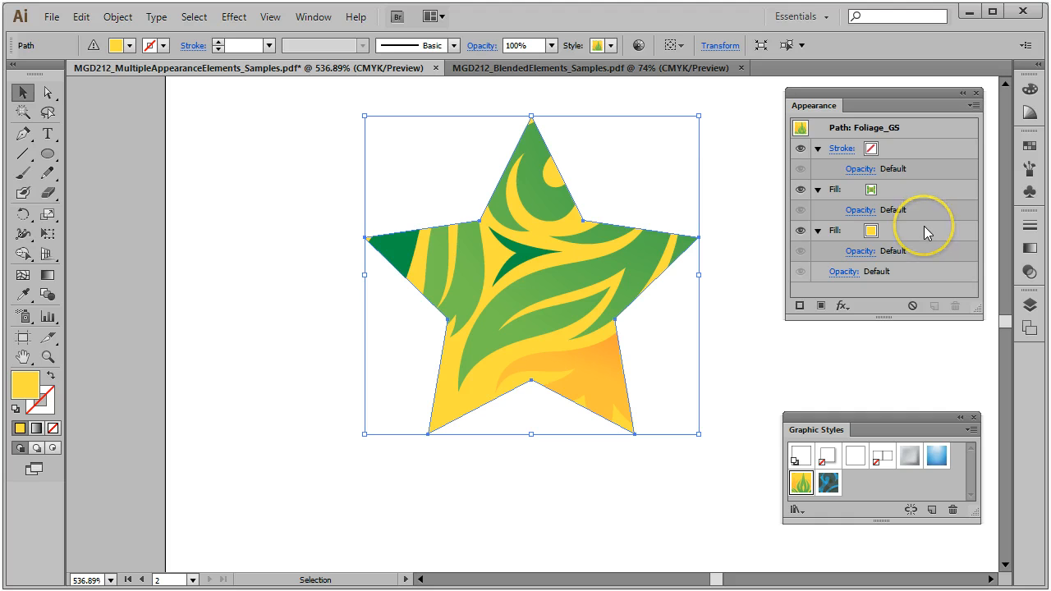
{"action": "left_click", "coordinate": [826, 485]}
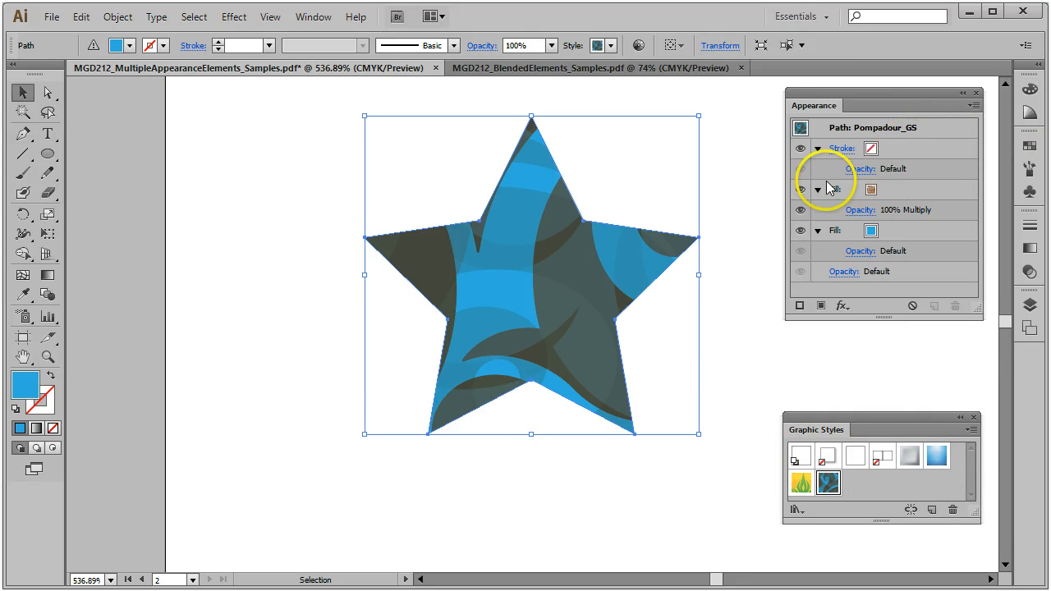
{"action": "left_click", "coordinate": [934, 456]}
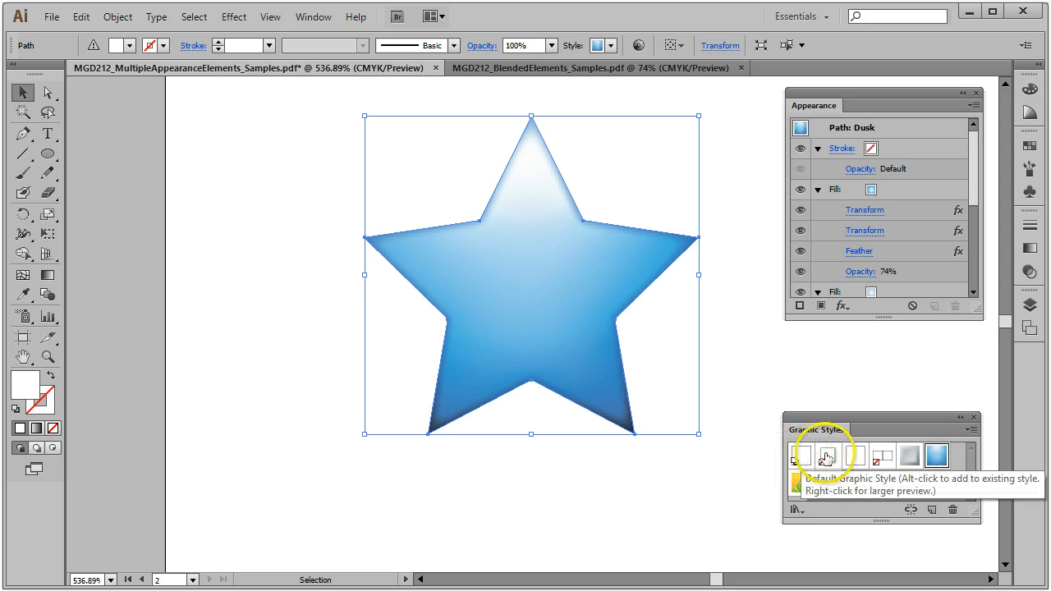
{"action": "left_click", "coordinate": [799, 458]}
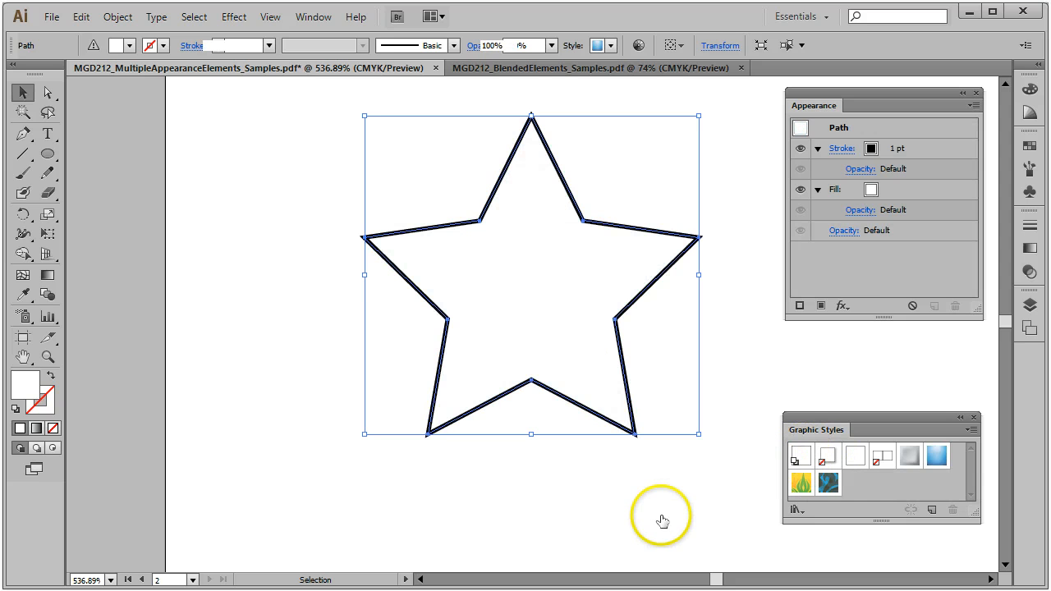
{"action": "left_click", "coordinate": [665, 510]}
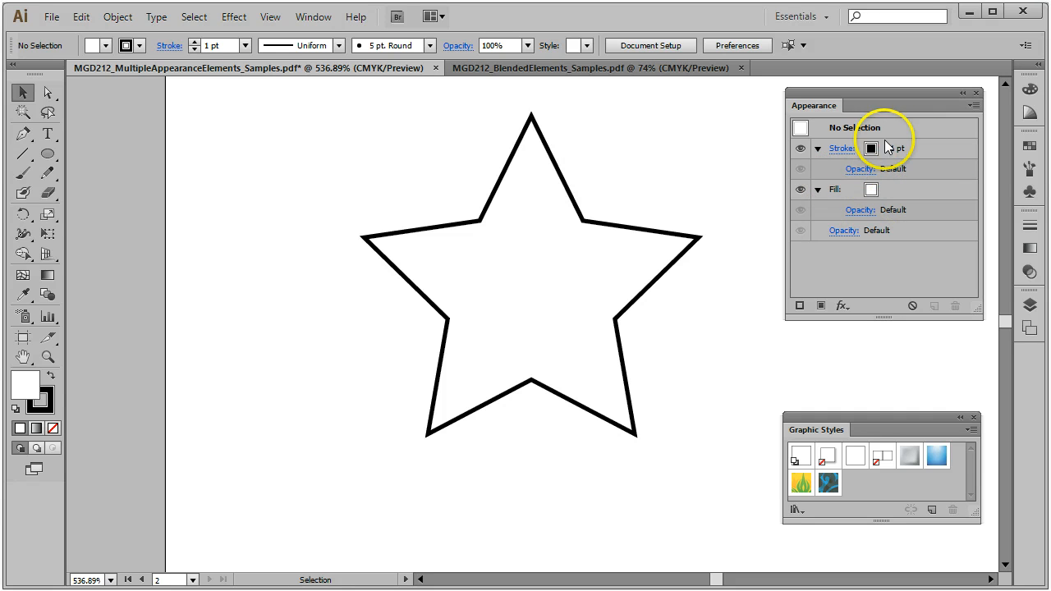
Step: With no object selected, set the stroke colour to orange and its weight to 5 pt
{"action": "left_click", "coordinate": [923, 149]}
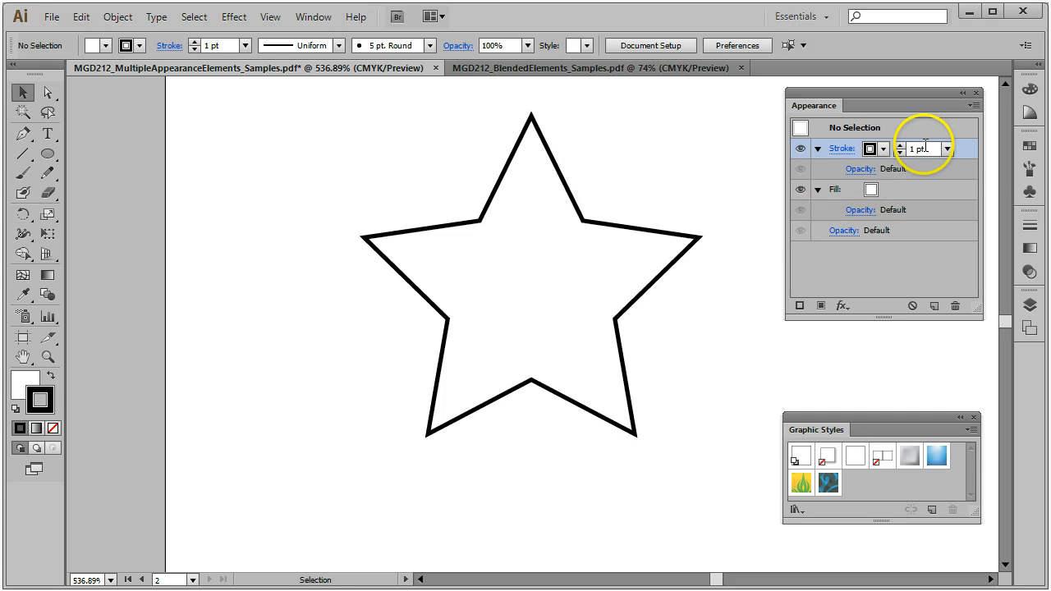
{"action": "left_click", "coordinate": [883, 153]}
{"action": "left_click", "coordinate": [862, 178]}
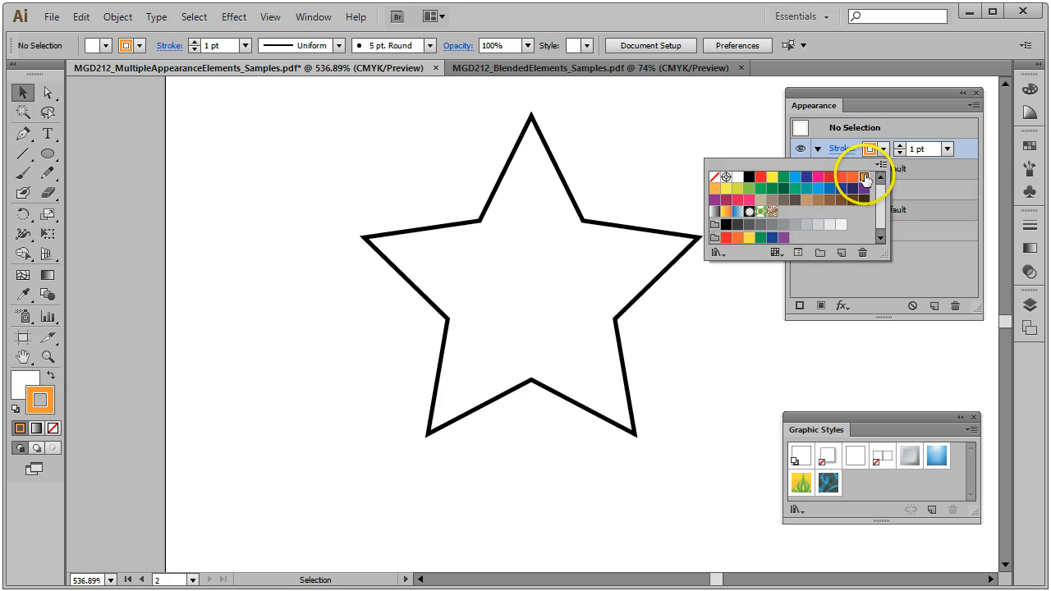
{"action": "left_click", "coordinate": [912, 258]}
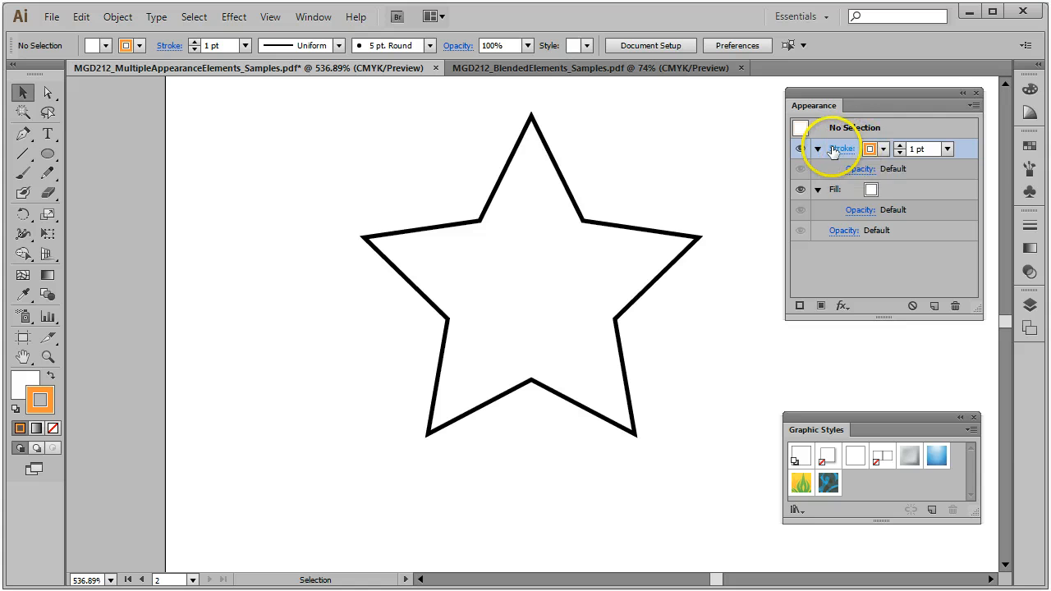
{"action": "left_click", "coordinate": [883, 153]}
{"action": "left_click", "coordinate": [947, 184]}
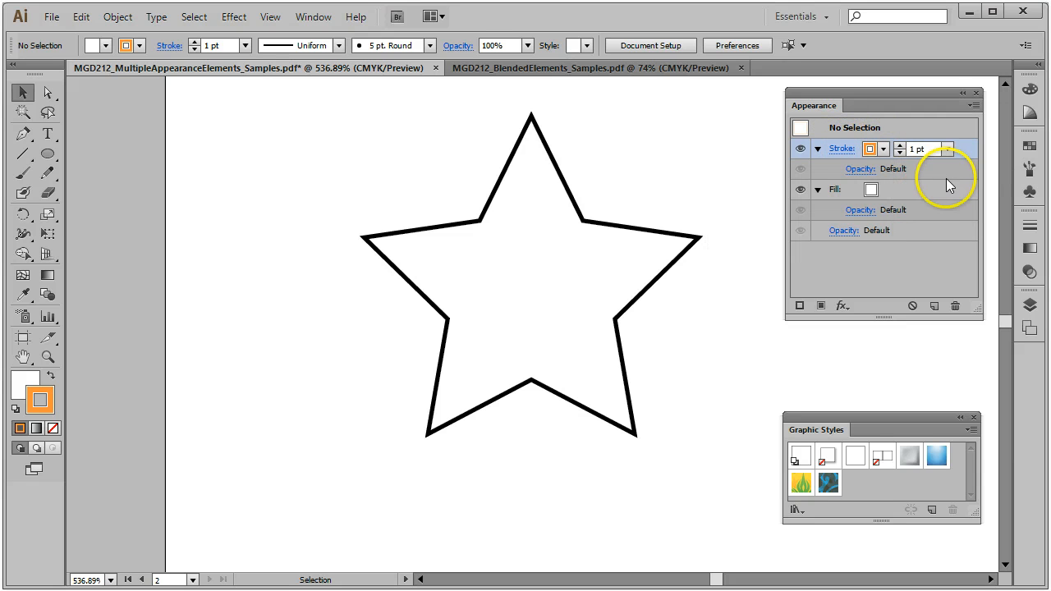
{"action": "left_click", "coordinate": [947, 148]}
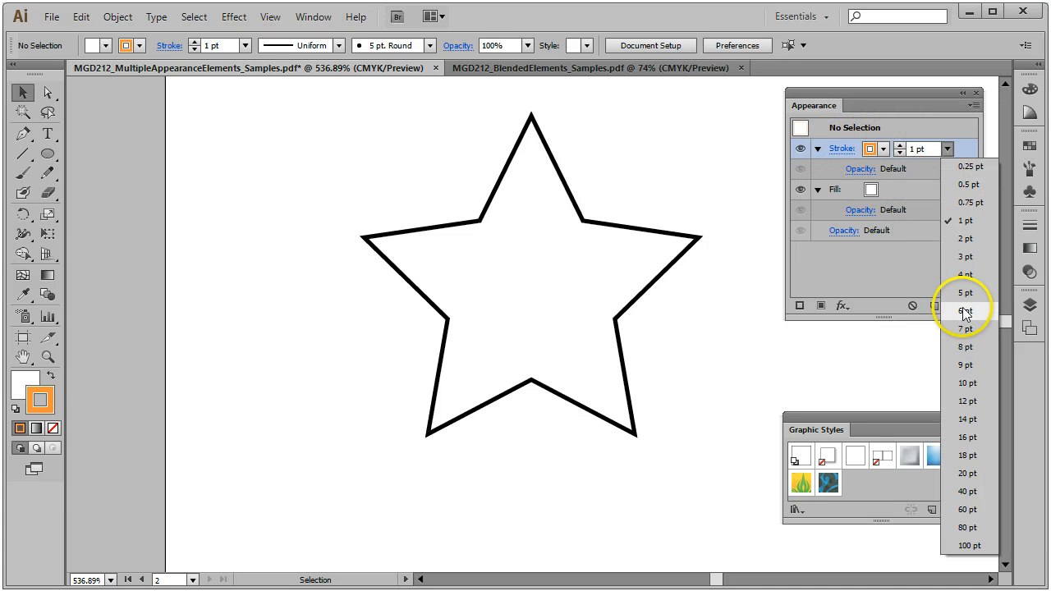
{"action": "key", "text": "Escape"}
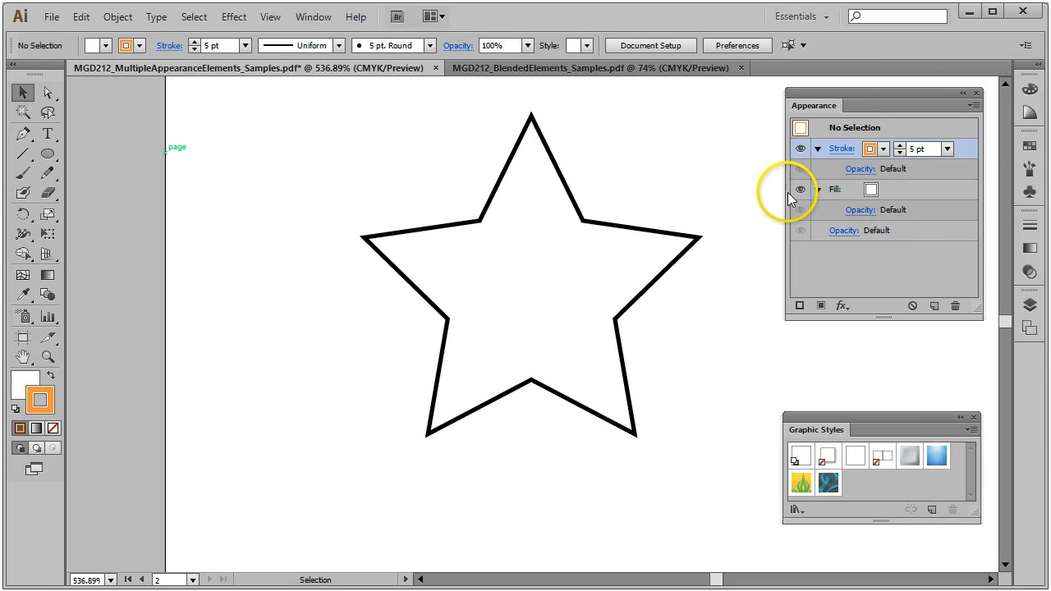
Step: Save the current orange-stroke appearance as a new graphic style and apply it to the star, leaving the star deselected
{"action": "left_click", "coordinate": [932, 511]}
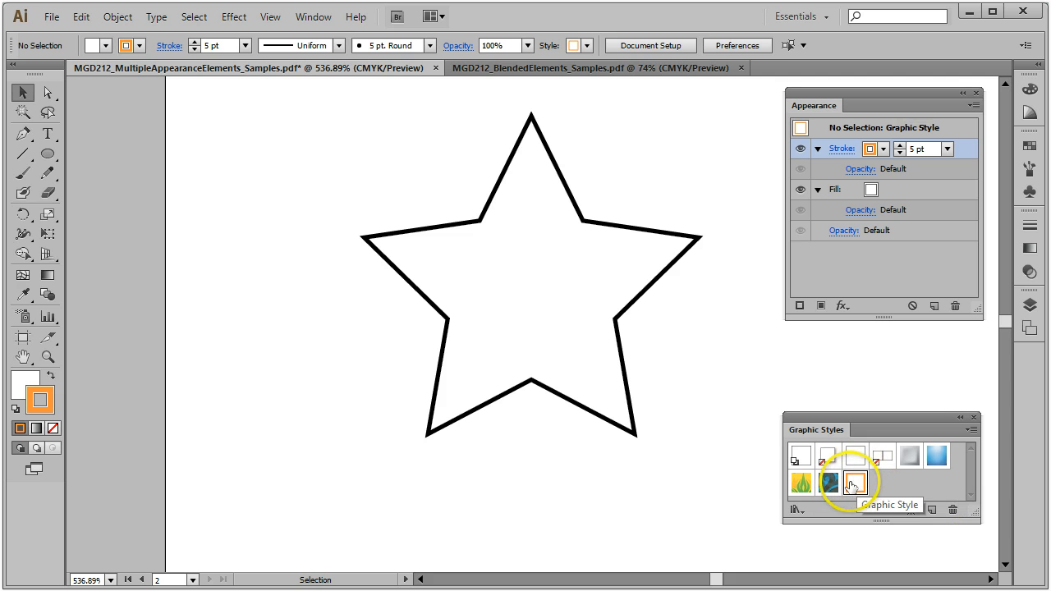
{"action": "left_click", "coordinate": [629, 428]}
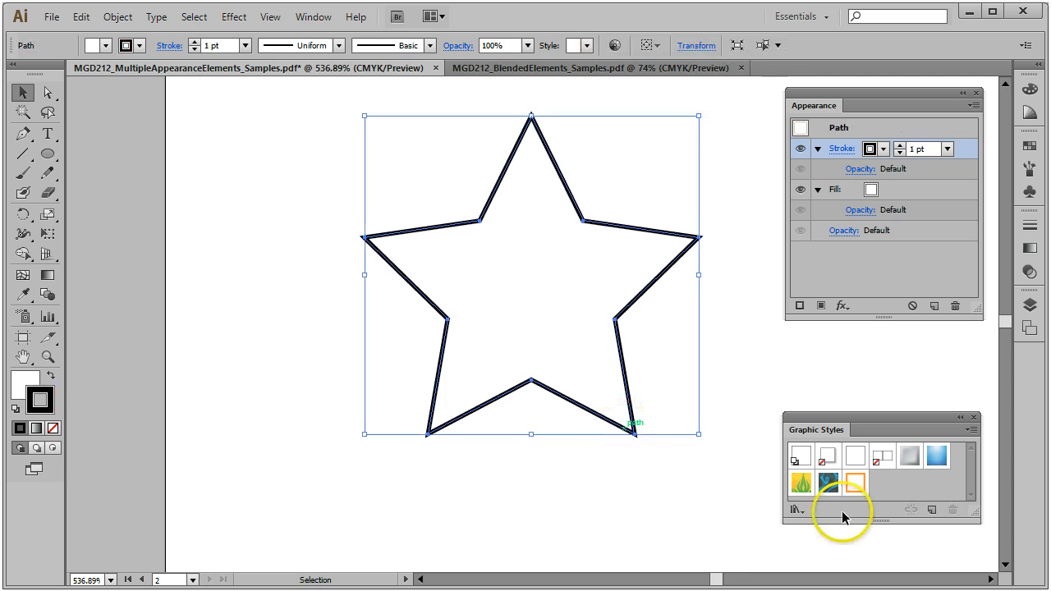
{"action": "left_click", "coordinate": [858, 488]}
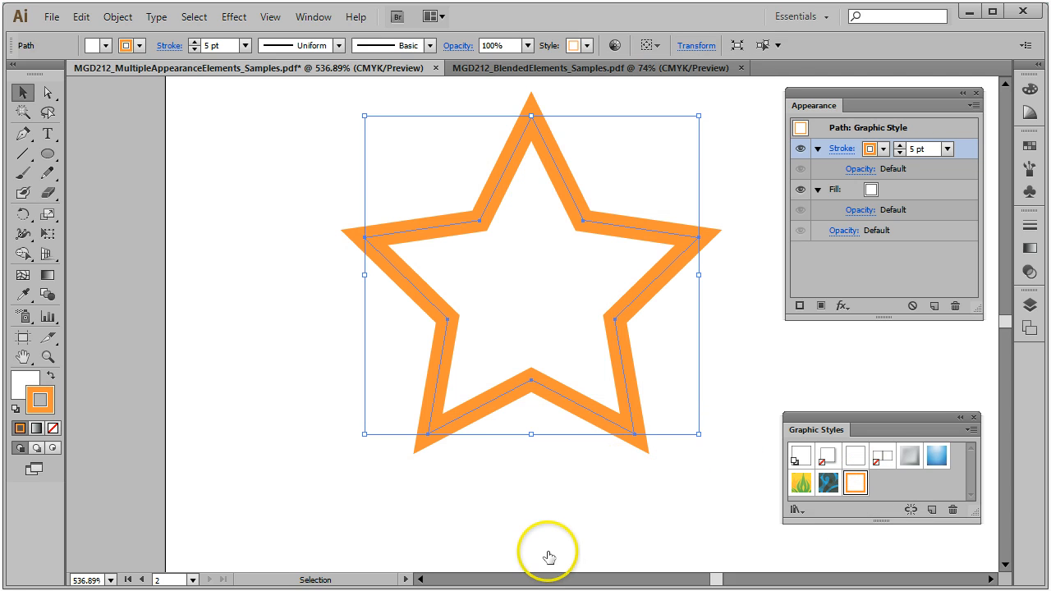
{"action": "left_click", "coordinate": [567, 509]}
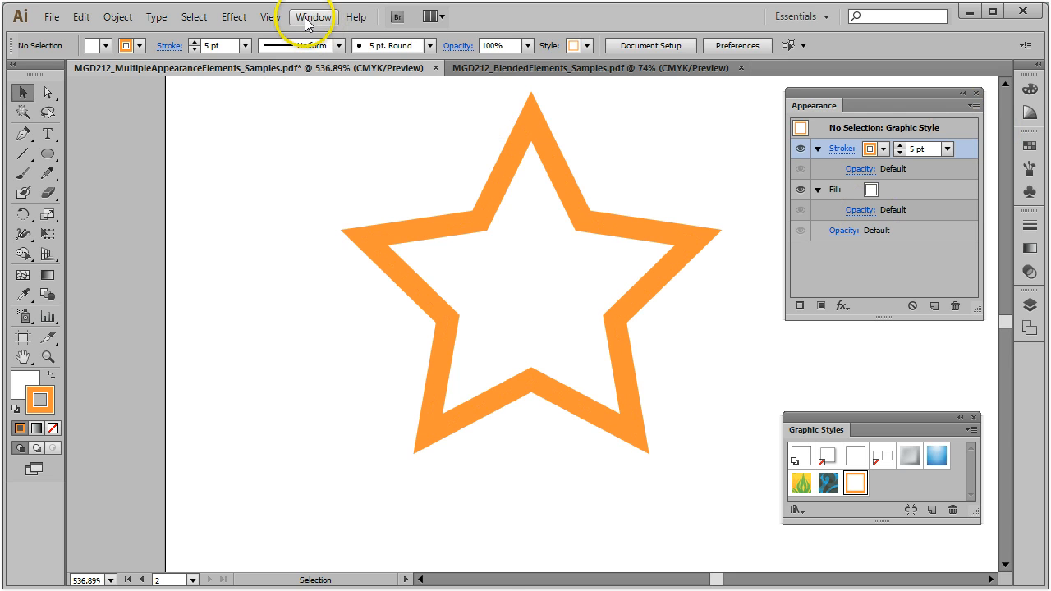
Step: Select the rounded square beside the star and change its stroke colour to light blue
{"action": "left_click", "coordinate": [273, 17]}
{"action": "left_click", "coordinate": [312, 176]}
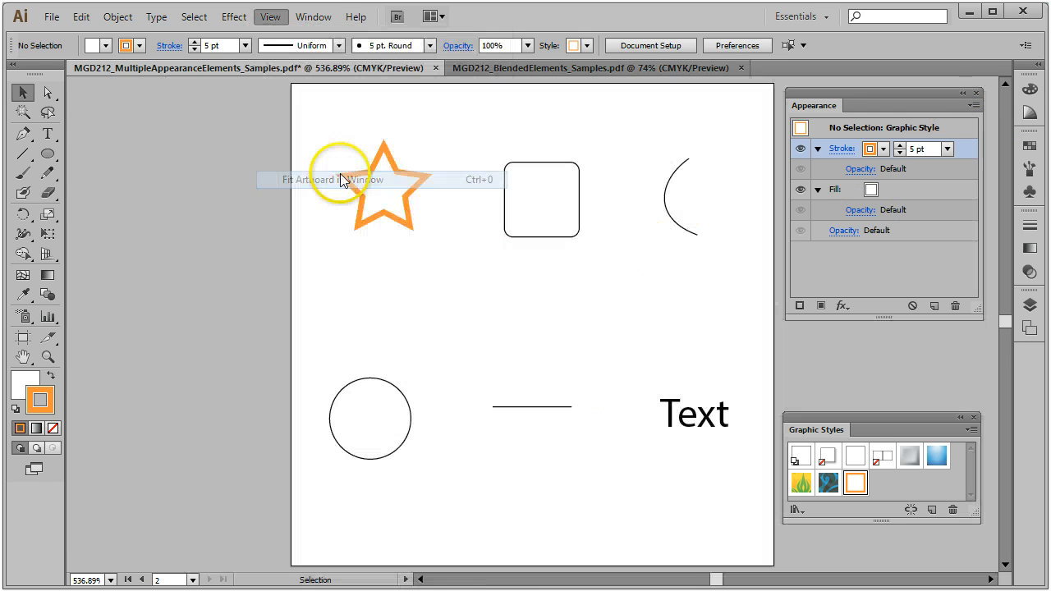
{"action": "left_click", "coordinate": [543, 236]}
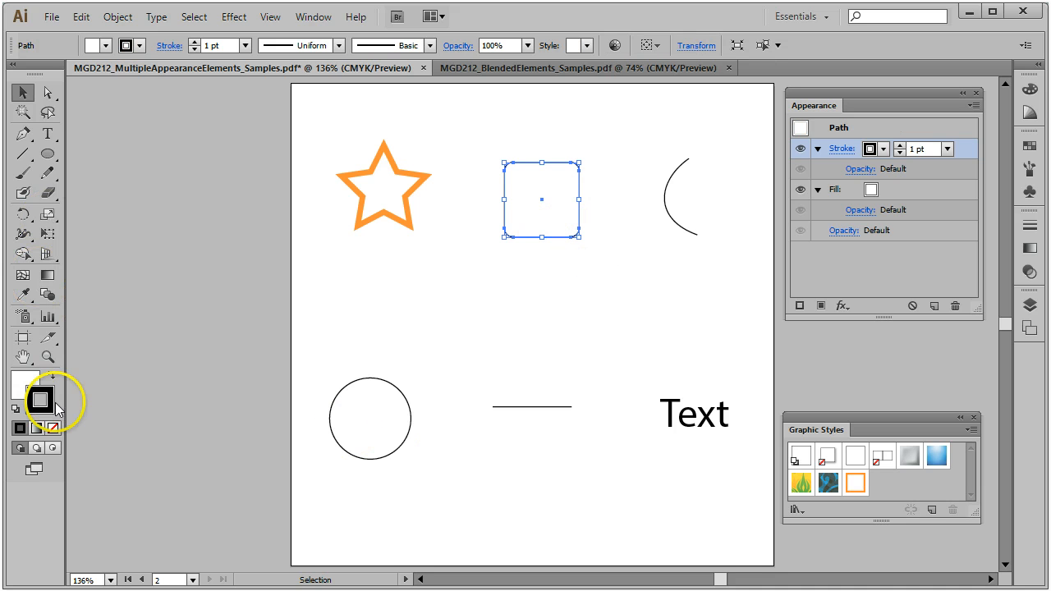
{"action": "left_click", "coordinate": [47, 356]}
{"action": "left_click_drag", "start_coordinate": [482, 139], "coordinate": [592, 246]}
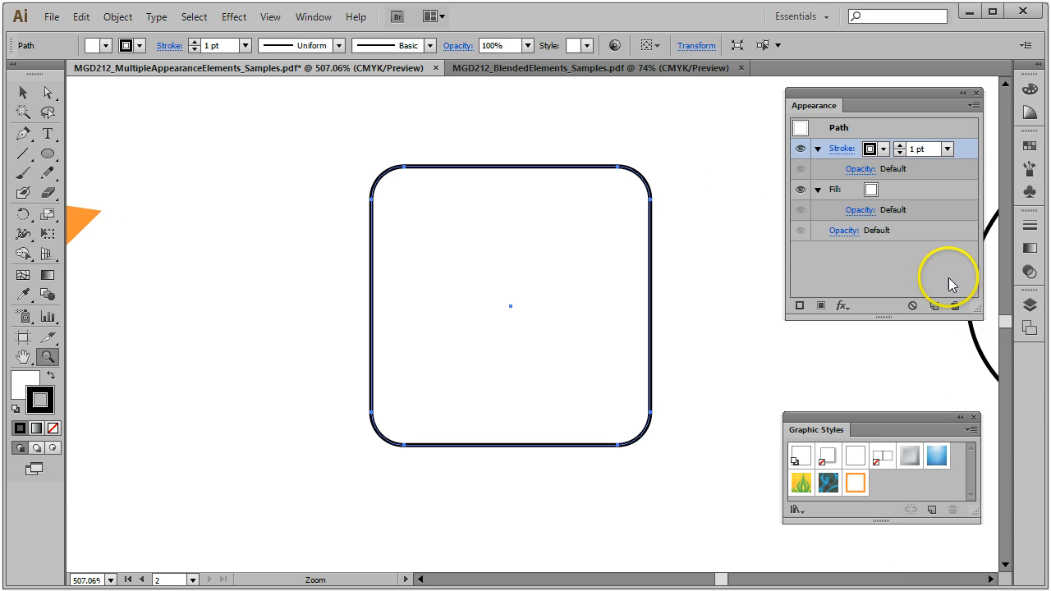
{"action": "left_click", "coordinate": [883, 148]}
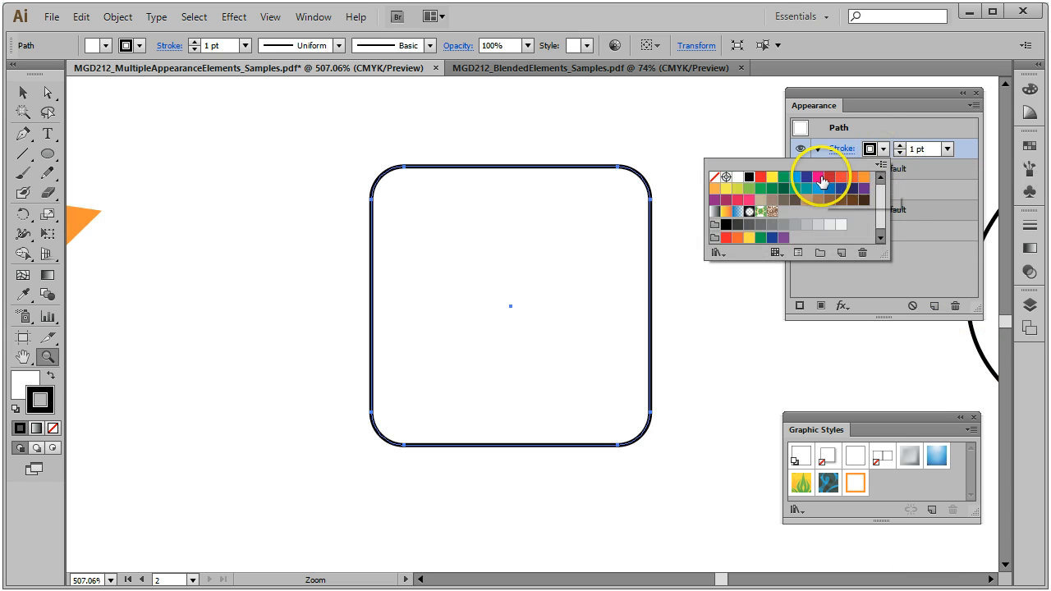
{"action": "left_click", "coordinate": [818, 188]}
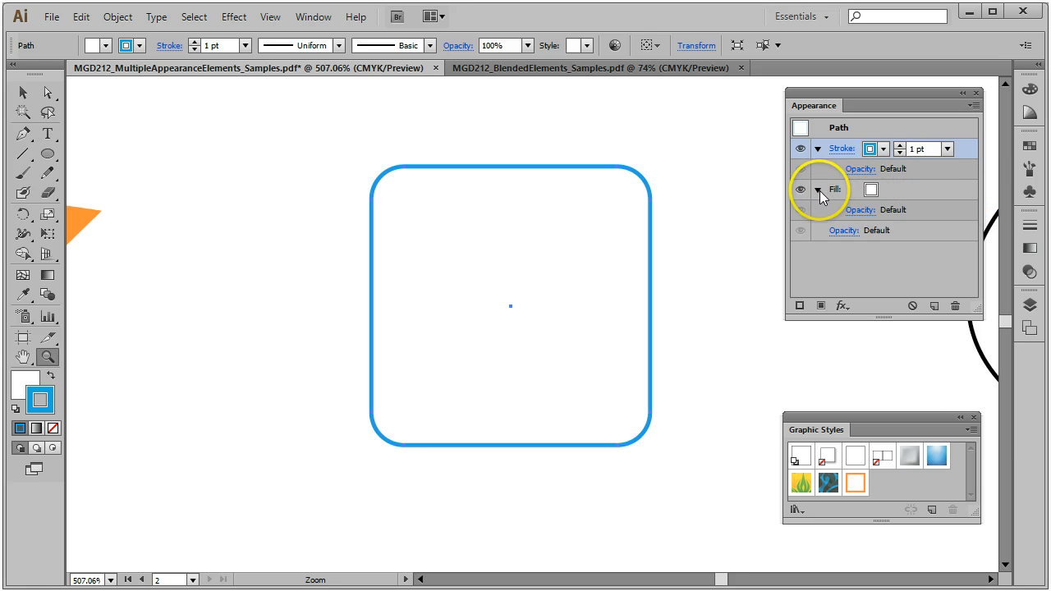
Step: Fill the rounded square with the yellow-green swatch
{"action": "left_click", "coordinate": [873, 190]}
{"action": "left_click", "coordinate": [884, 191]}
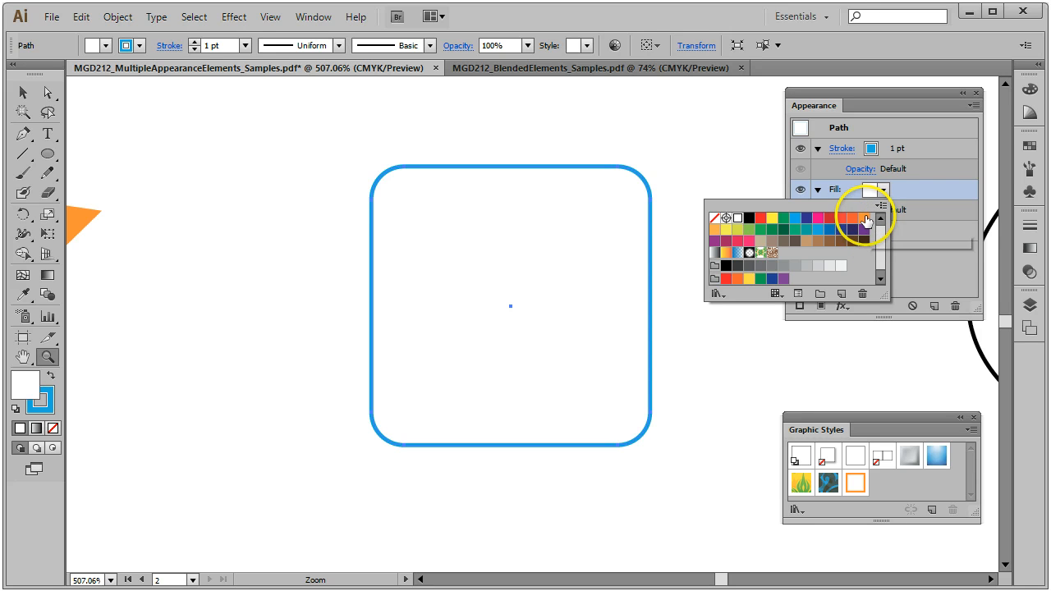
{"action": "left_click", "coordinate": [737, 235]}
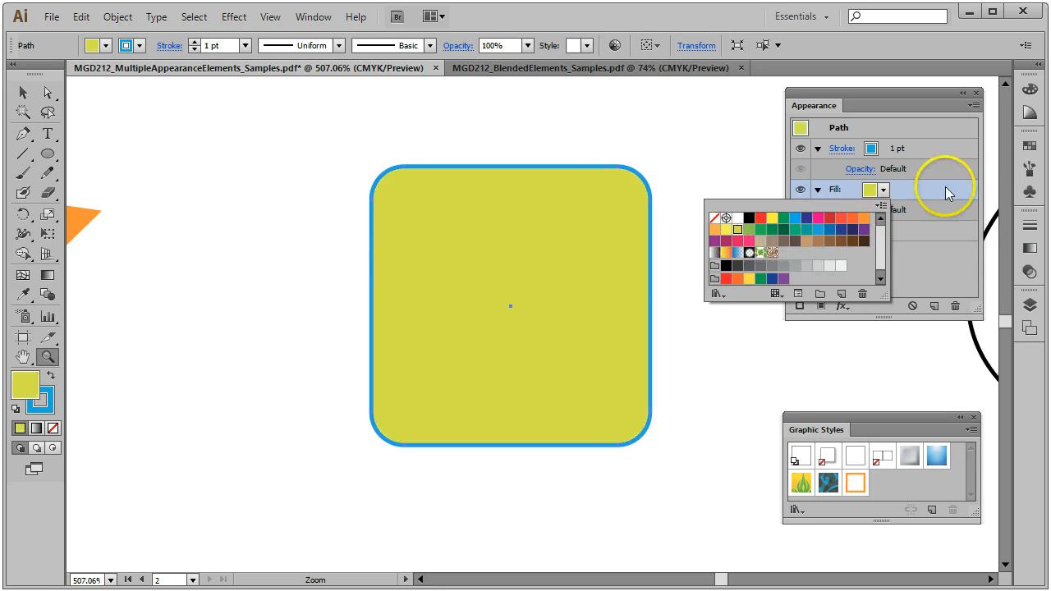
{"action": "left_click", "coordinate": [965, 192]}
Step: Set the rounded square's blue stroke weight to 3 pt
{"action": "left_click", "coordinate": [817, 148]}
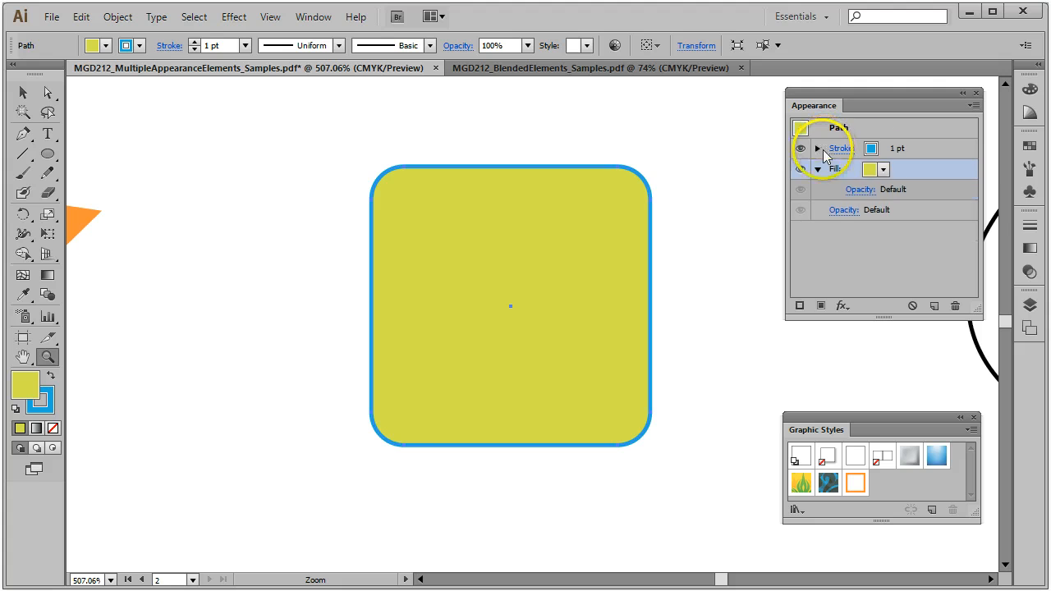
{"action": "left_click", "coordinate": [871, 149]}
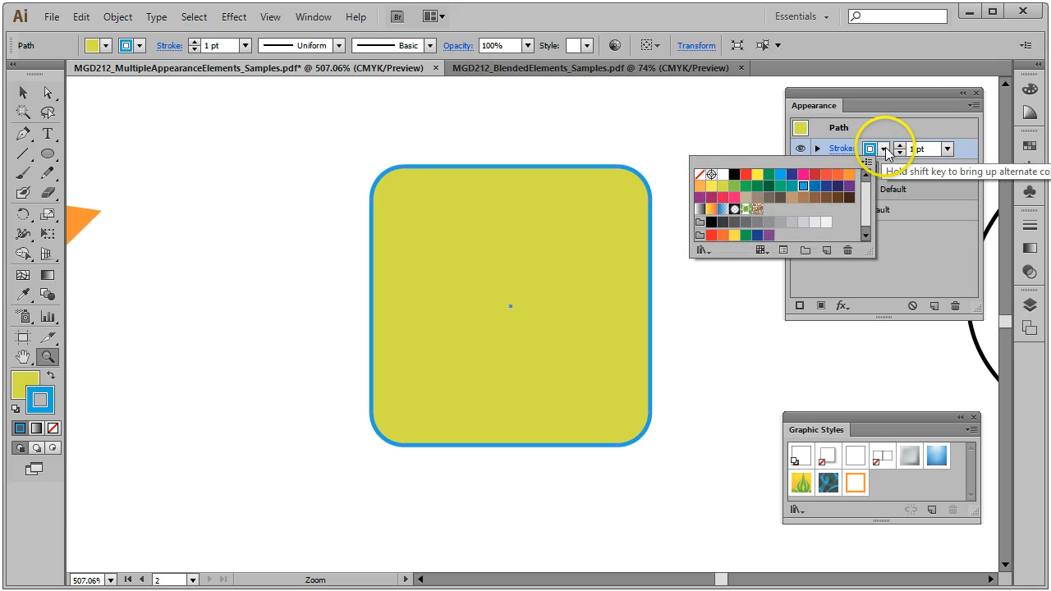
{"action": "left_click", "coordinate": [948, 148]}
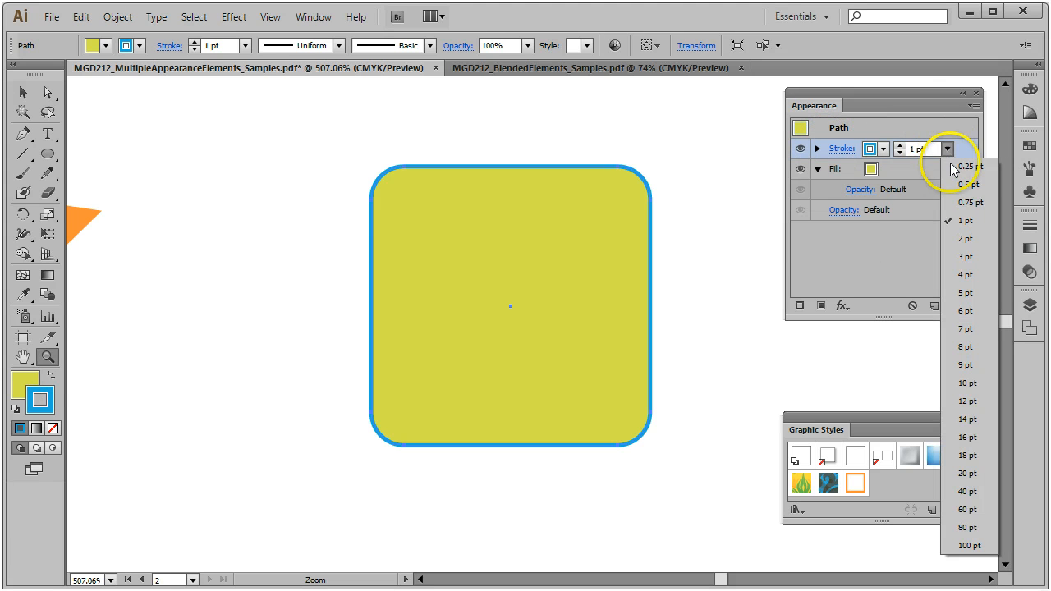
{"action": "left_click", "coordinate": [959, 256]}
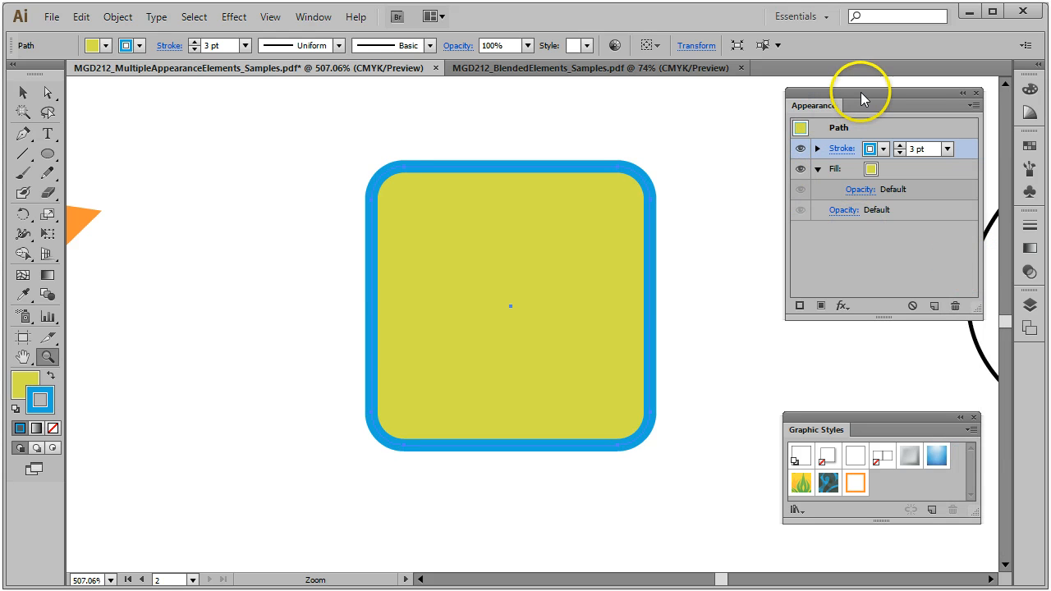
Step: Move the Appearance panel slightly closer to the rounded square and set only the blue stroke's opacity to 50%
{"action": "left_click_drag", "start_coordinate": [860, 92], "coordinate": [830, 113]}
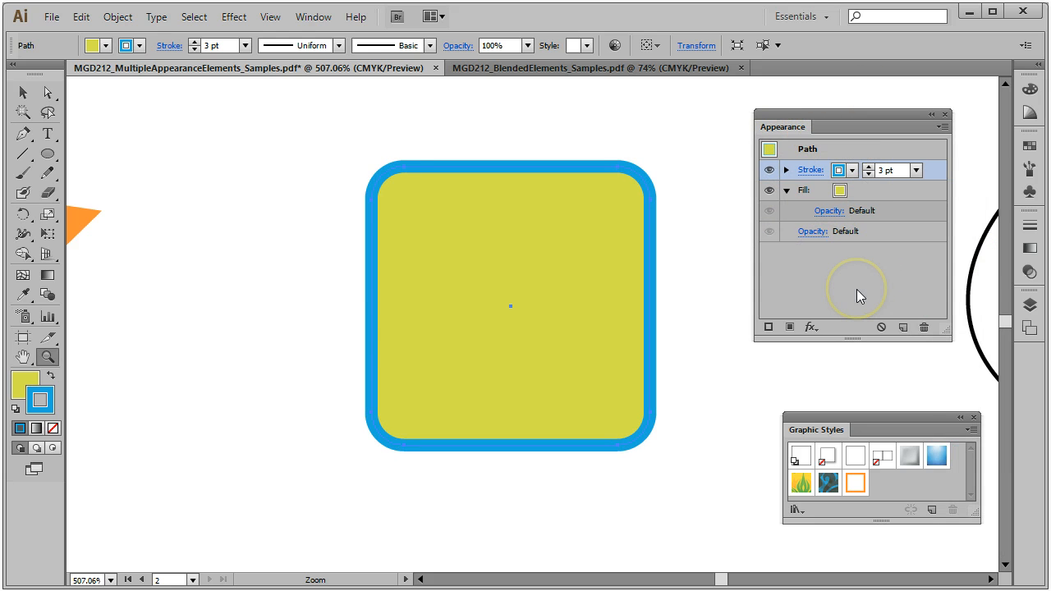
{"action": "left_click", "coordinate": [786, 170]}
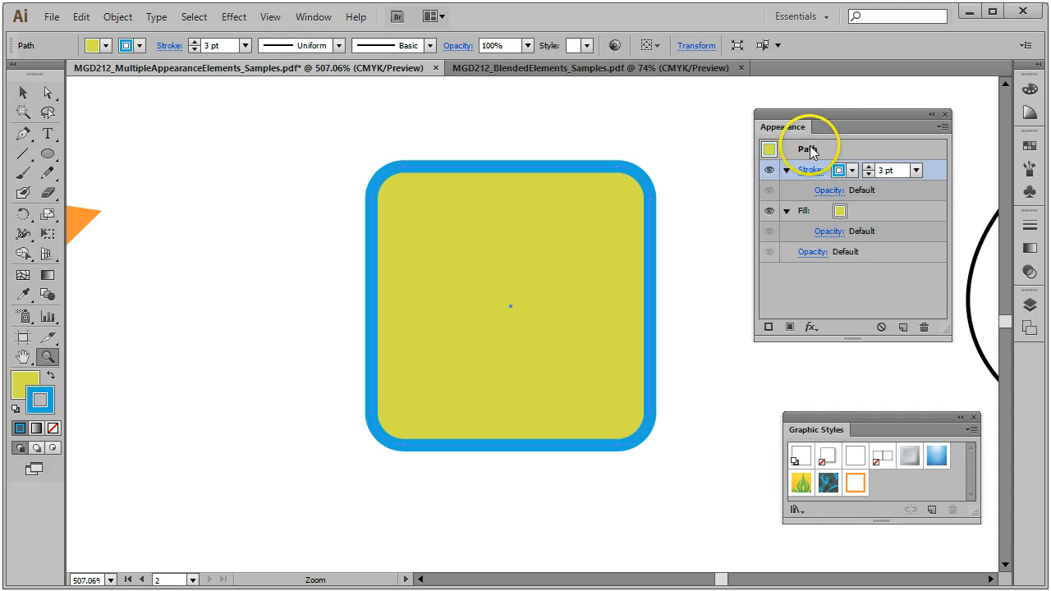
{"action": "left_click", "coordinate": [829, 192]}
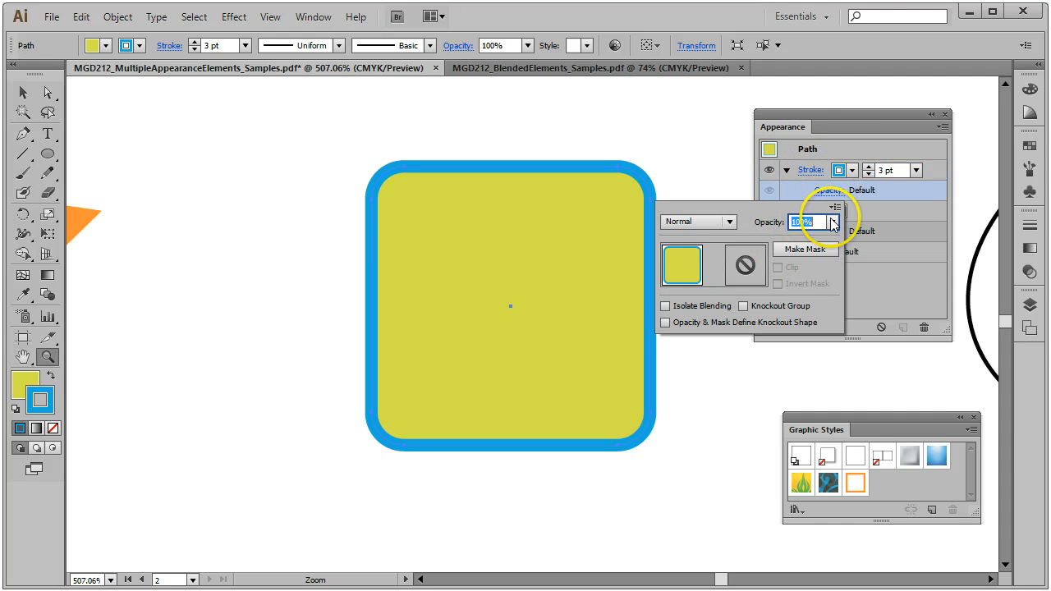
{"action": "left_click", "coordinate": [832, 222]}
{"action": "left_click", "coordinate": [843, 332]}
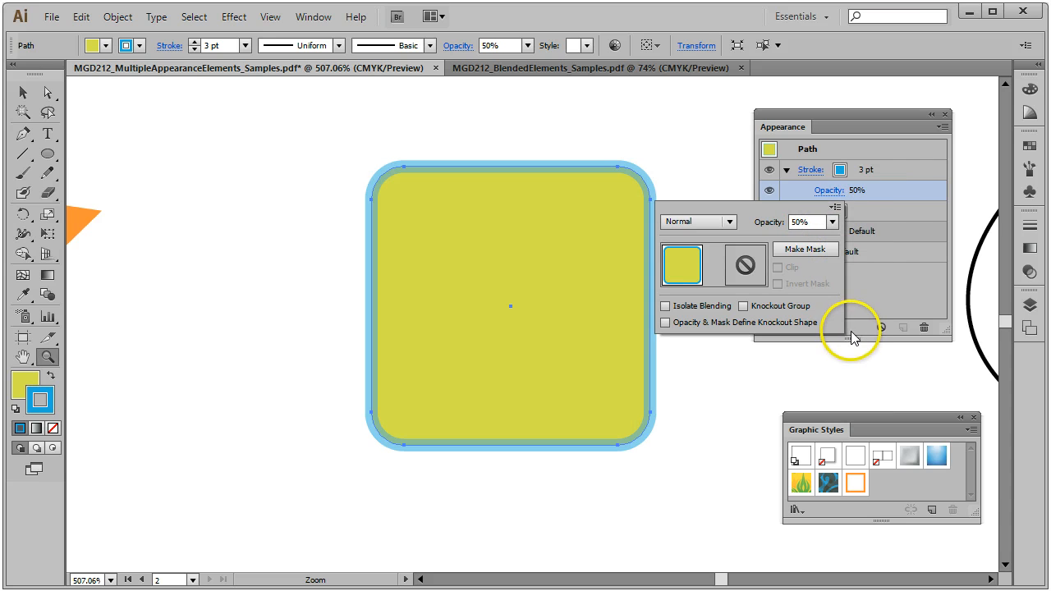
{"action": "left_click", "coordinate": [911, 216]}
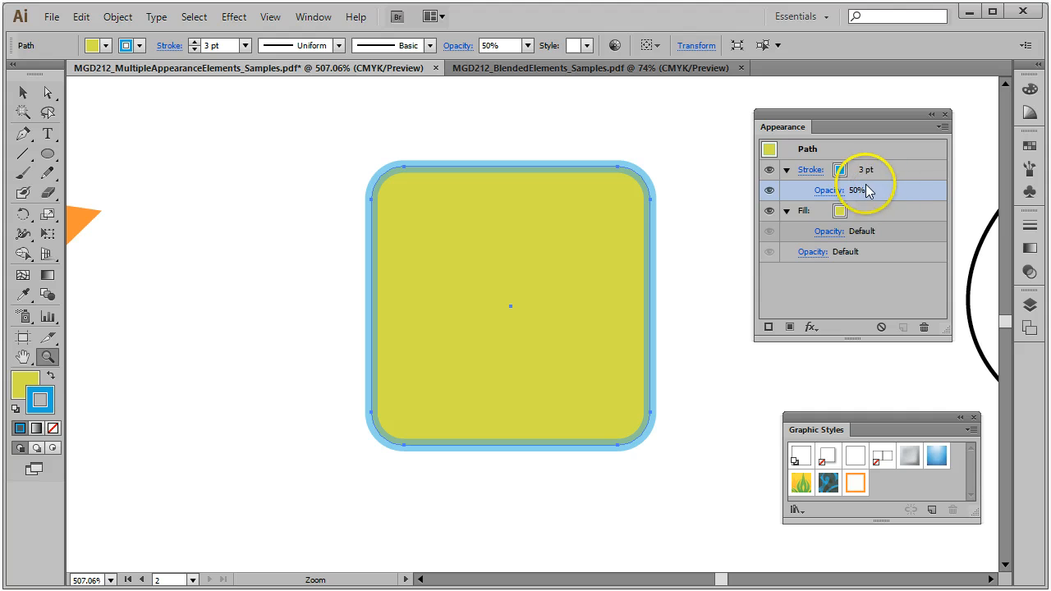
Step: Lower the opacity of the whole rounded square, stroke and fill together, to about 18%
{"action": "left_click", "coordinate": [831, 279]}
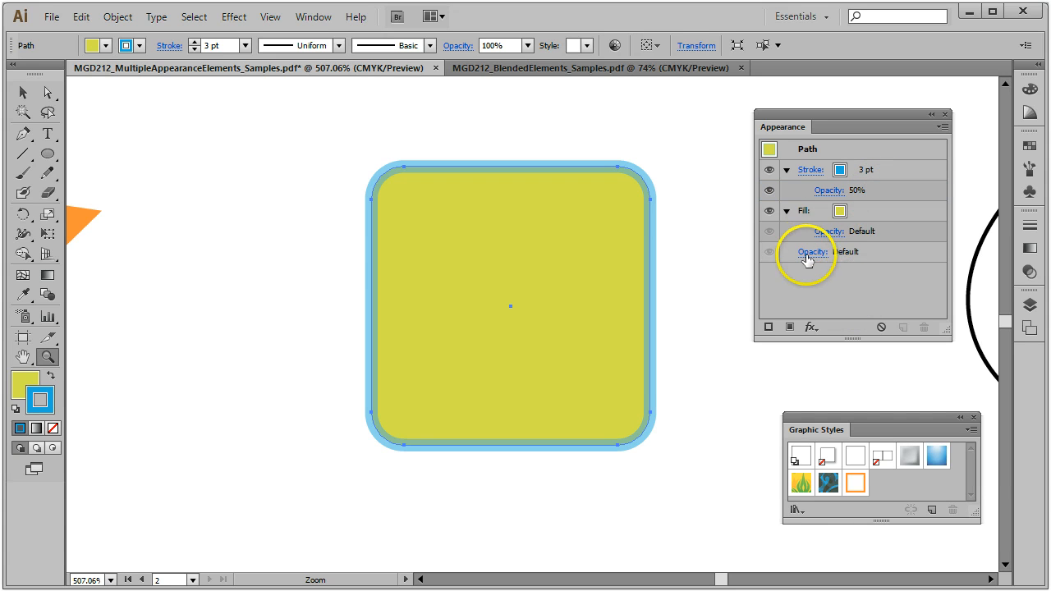
{"action": "left_click", "coordinate": [815, 252]}
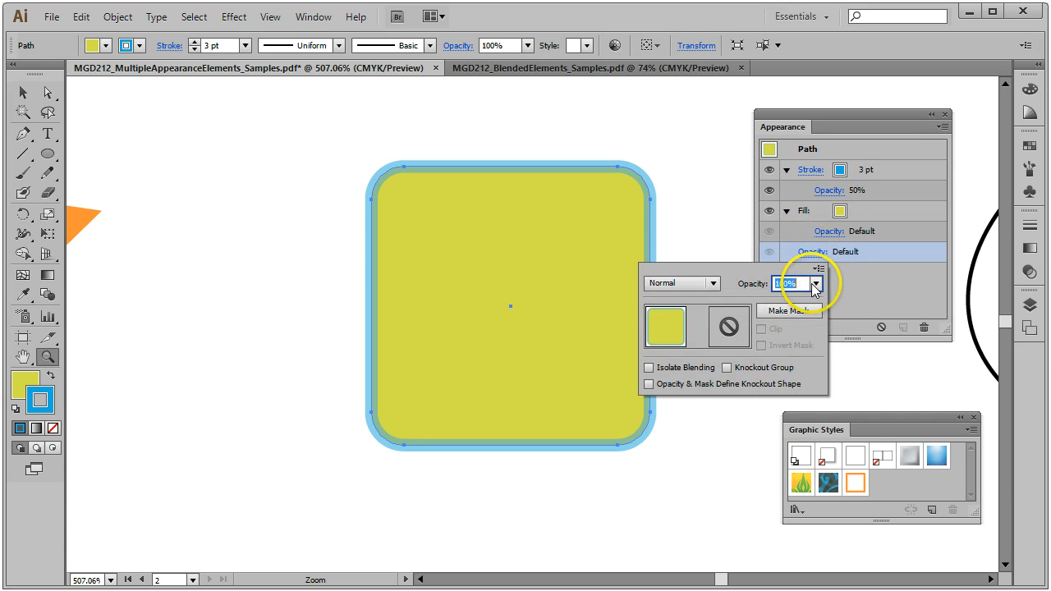
{"action": "left_click", "coordinate": [816, 283]}
{"action": "left_click", "coordinate": [786, 283]}
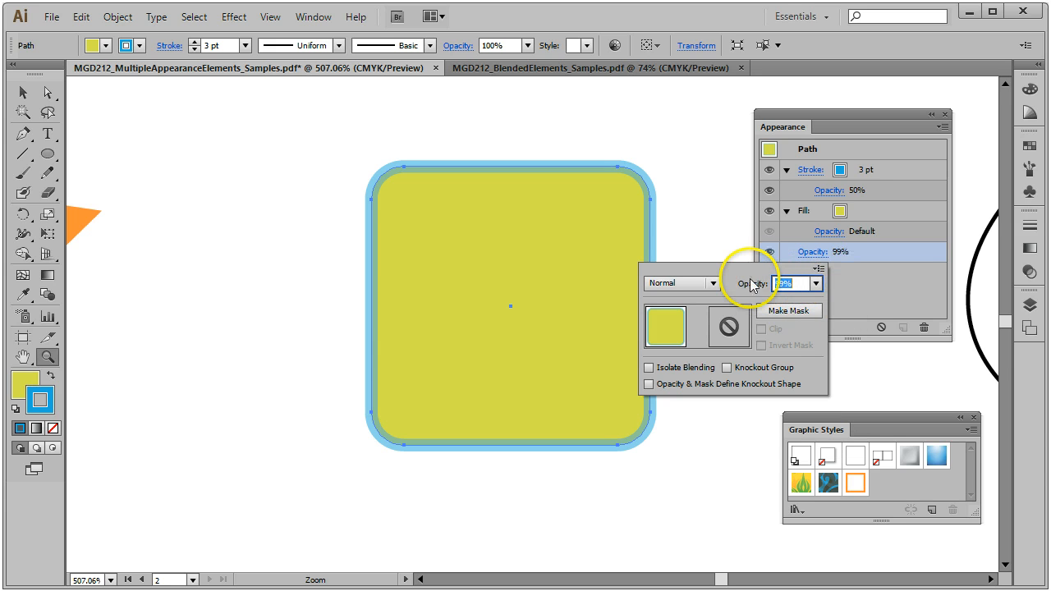
{"action": "key", "text": "Down"}
{"action": "key", "text": "Down"}
{"action": "key", "text": "Down"}
{"action": "key", "text": "Down"}
{"action": "key", "text": "Down"}
{"action": "key", "text": "Down"}
{"action": "key", "text": "Down"}
{"action": "key", "text": "Down"}
{"action": "key", "text": "Down"}
{"action": "key", "text": "Down"}
{"action": "key", "text": "Down"}
{"action": "key", "text": "Down"}
{"action": "key", "text": "Down"}
{"action": "key", "text": "Down"}
{"action": "key", "text": "Down"}
{"action": "key", "text": "Down"}
{"action": "key", "text": "Down"}
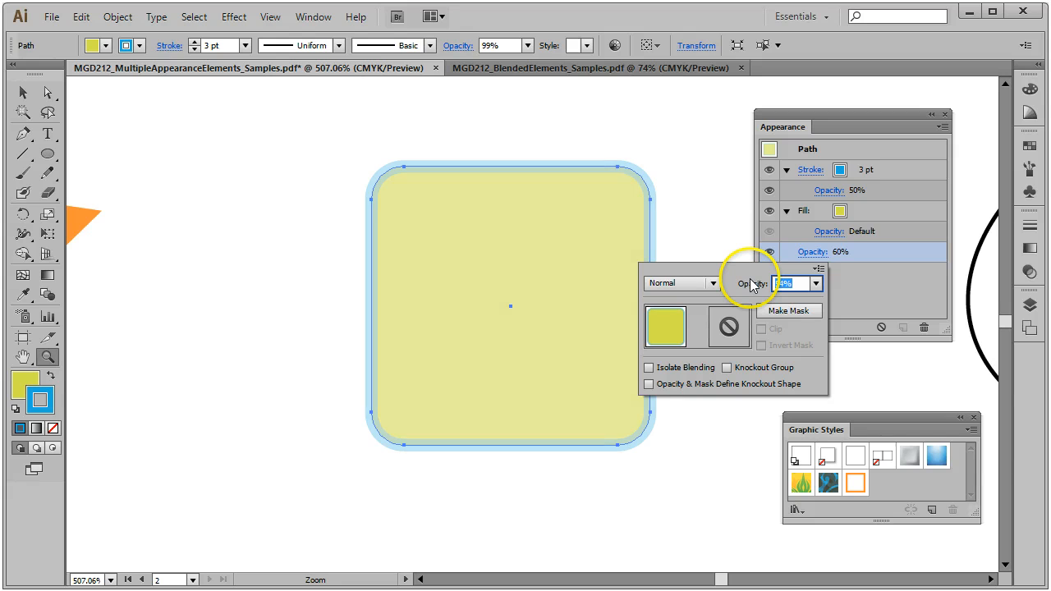
{"action": "key", "text": "Down"}
{"action": "key", "text": "Down"}
{"action": "key", "text": "Down"}
{"action": "key", "text": "Down"}
{"action": "key", "text": "Down"}
{"action": "key", "text": "Down"}
{"action": "key", "text": "Down"}
{"action": "key", "text": "Down"}
{"action": "key", "text": "Down"}
{"action": "key", "text": "Down"}
{"action": "key", "text": "Down"}
{"action": "key", "text": "Down"}
{"action": "key", "text": "Down"}
{"action": "key", "text": "Down"}
{"action": "key", "text": "Down"}
{"action": "key", "text": "Down"}
{"action": "key", "text": "Down"}
{"action": "key", "text": "Down"}
{"action": "key", "text": "Down"}
{"action": "key", "text": "Down"}
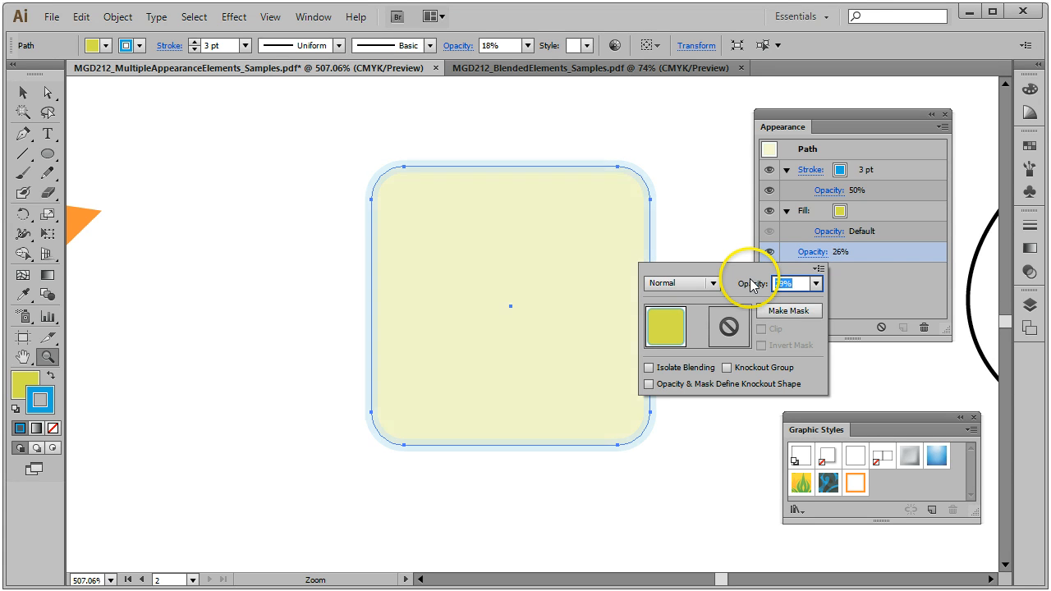
Step: Raise the whole rounded square's opacity back to 100%
{"action": "key", "text": "Up"}
{"action": "key", "text": "Up"}
{"action": "key", "text": "Up"}
{"action": "key", "text": "Up"}
{"action": "key", "text": "Up"}
{"action": "key", "text": "Up"}
{"action": "key", "text": "Up"}
{"action": "key", "text": "Up"}
{"action": "key", "text": "Up"}
{"action": "key", "text": "Up"}
{"action": "key", "text": "Up"}
{"action": "key", "text": "Up"}
{"action": "key", "text": "Up"}
{"action": "key", "text": "Up"}
{"action": "key", "text": "Up"}
{"action": "key", "text": "Up"}
{"action": "key", "text": "Up"}
{"action": "key", "text": "Up"}
{"action": "key", "text": "Up"}
{"action": "key", "text": "Up"}
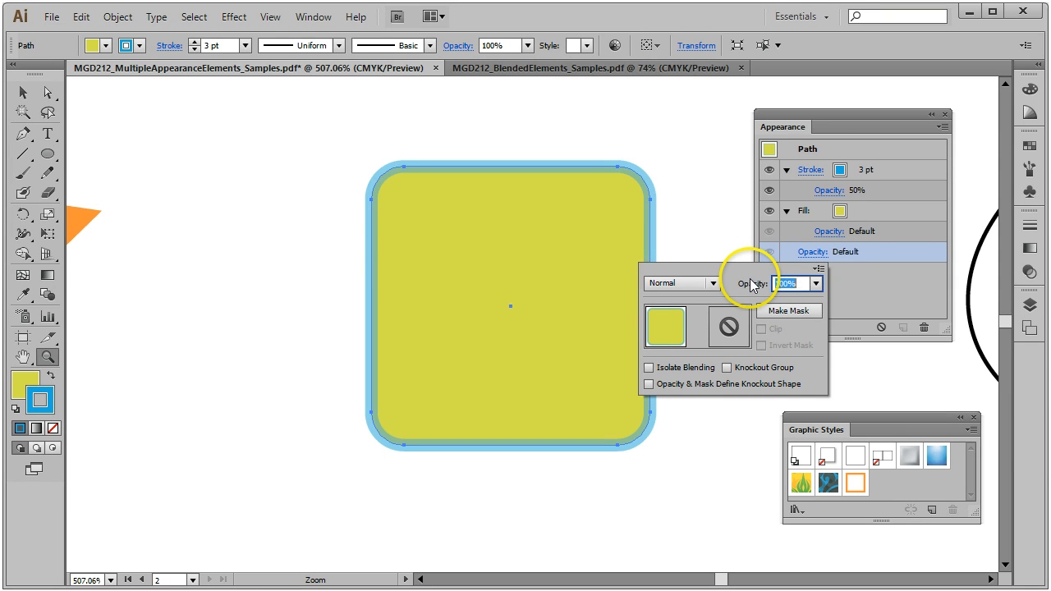
{"action": "left_click", "coordinate": [903, 257]}
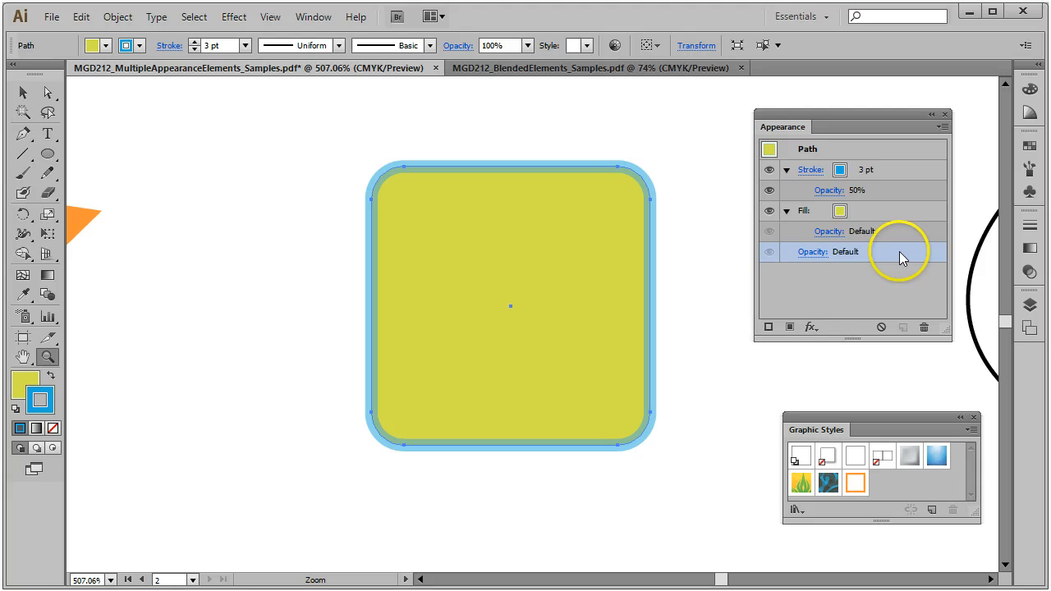
Step: Set the opacity of only the blue stroke to 100%
{"action": "left_click", "coordinate": [823, 192]}
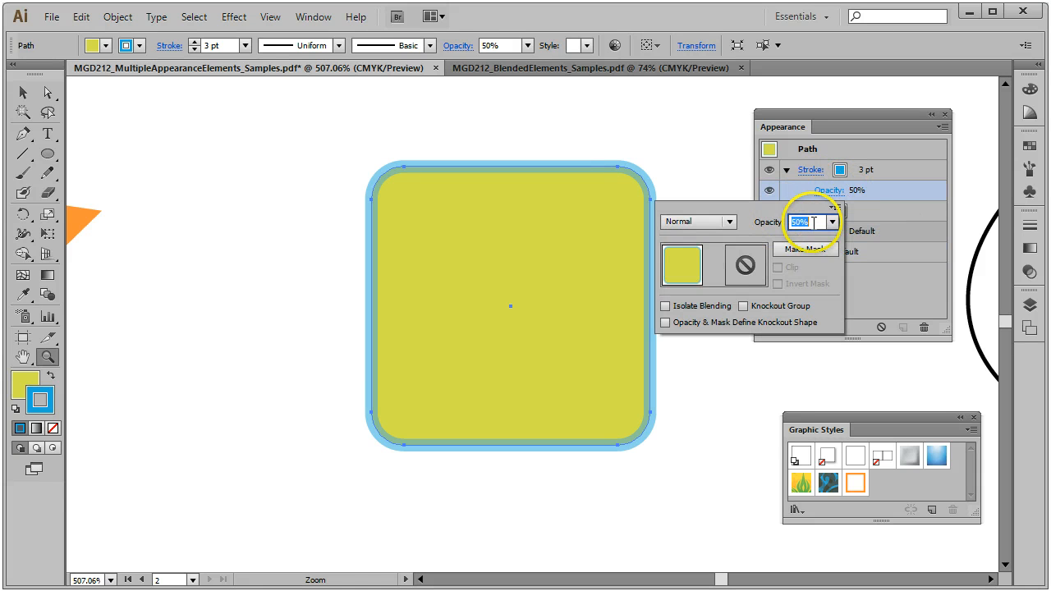
{"action": "key", "text": "Return"}
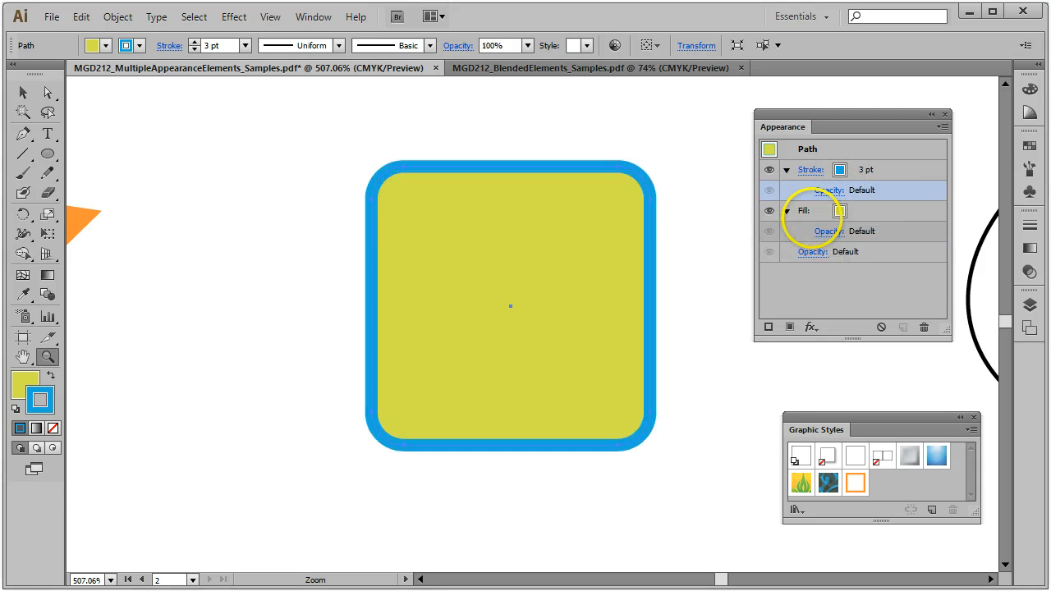
Step: Start a Stylize Scribble effect on the blue stroke and move its options dialog clear of the rounded square
{"action": "left_click", "coordinate": [811, 328]}
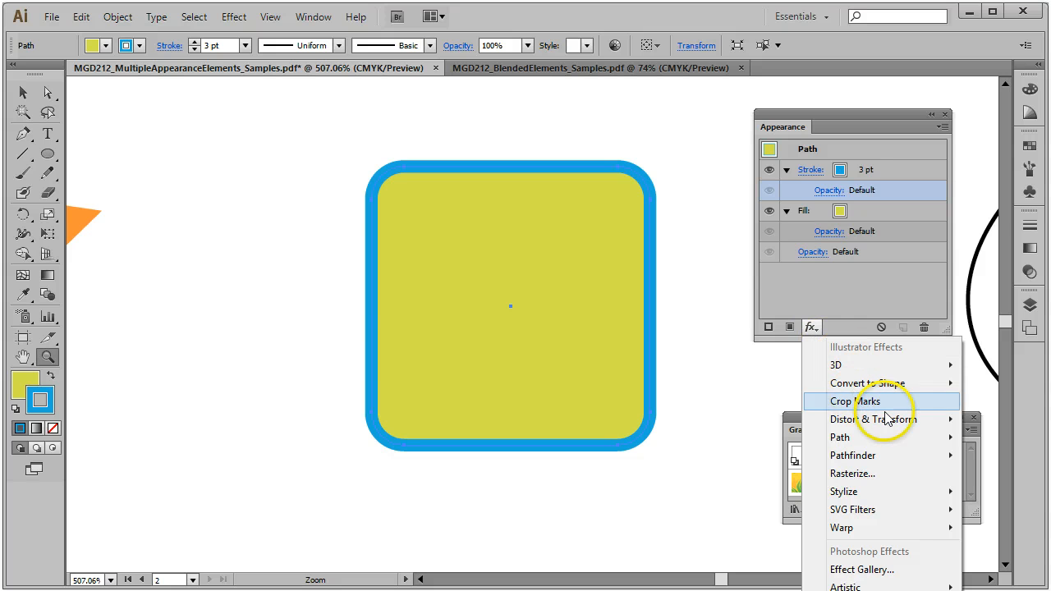
{"action": "mouse_move", "coordinate": [897, 420]}
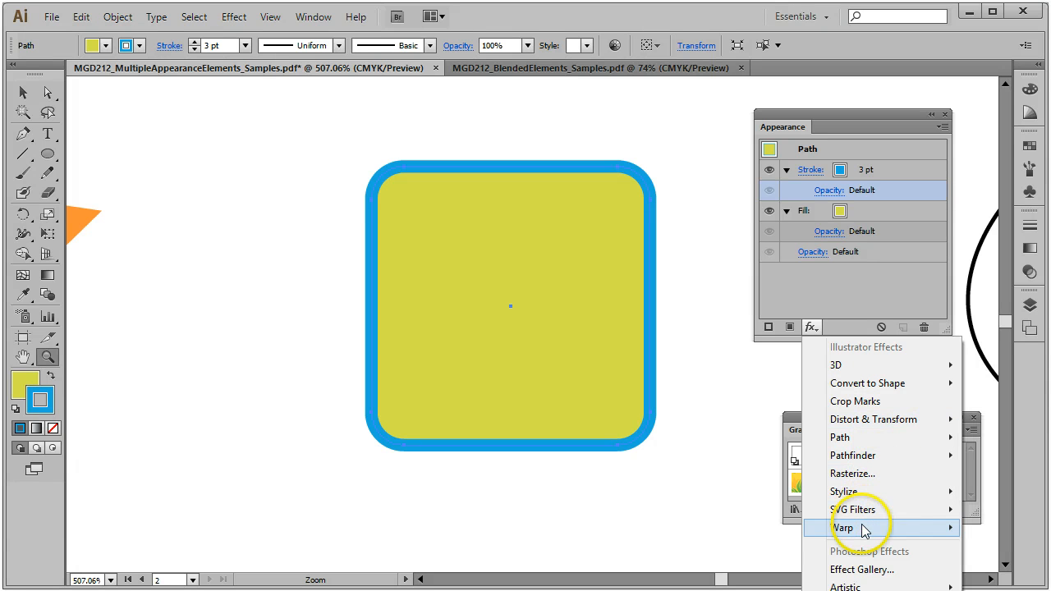
{"action": "mouse_move", "coordinate": [859, 534]}
{"action": "mouse_move", "coordinate": [869, 461]}
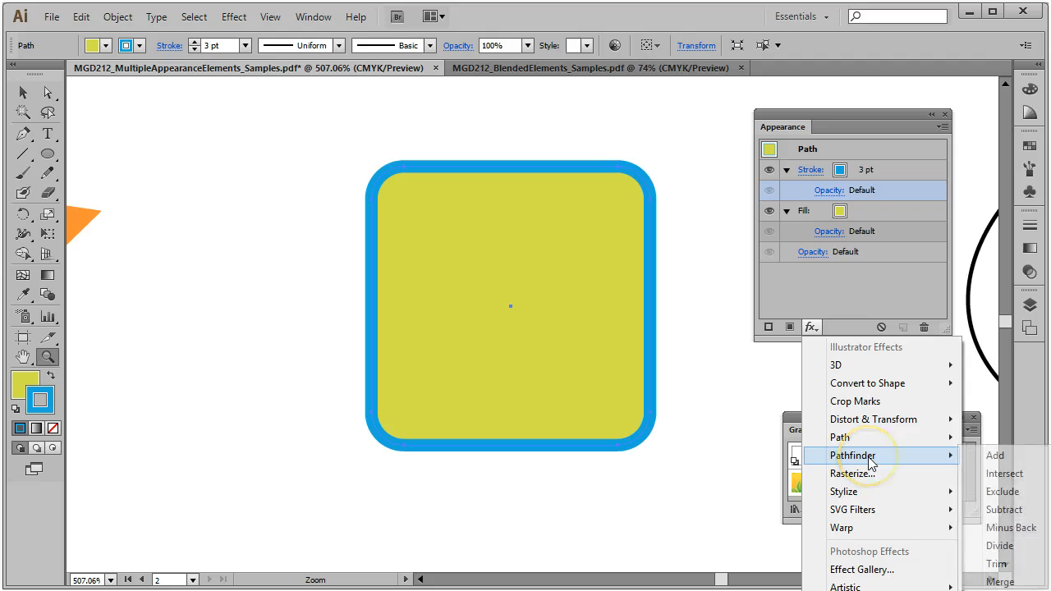
{"action": "mouse_move", "coordinate": [872, 492]}
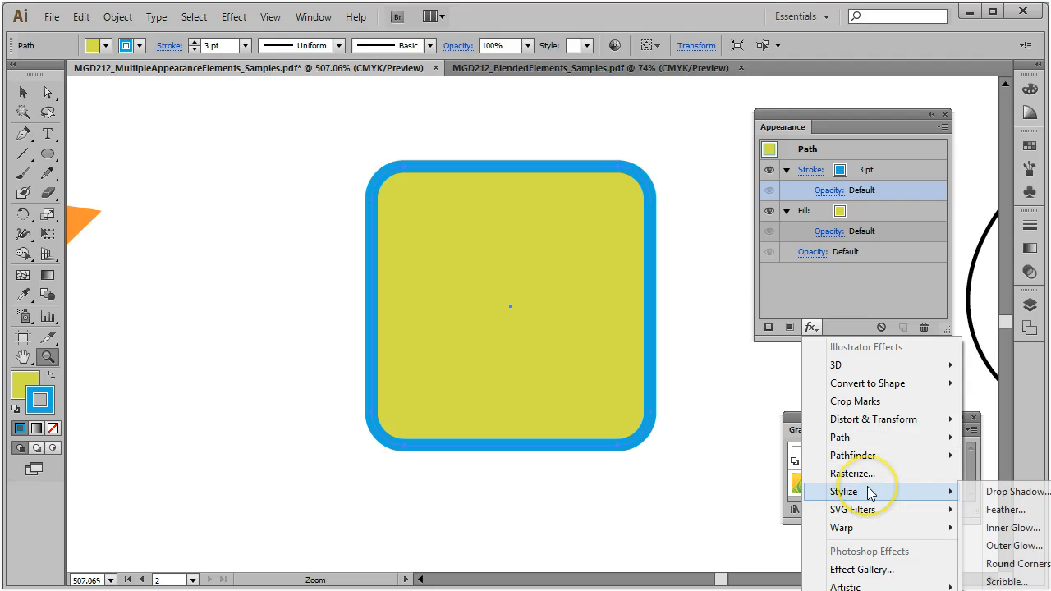
{"action": "left_click", "coordinate": [1018, 582]}
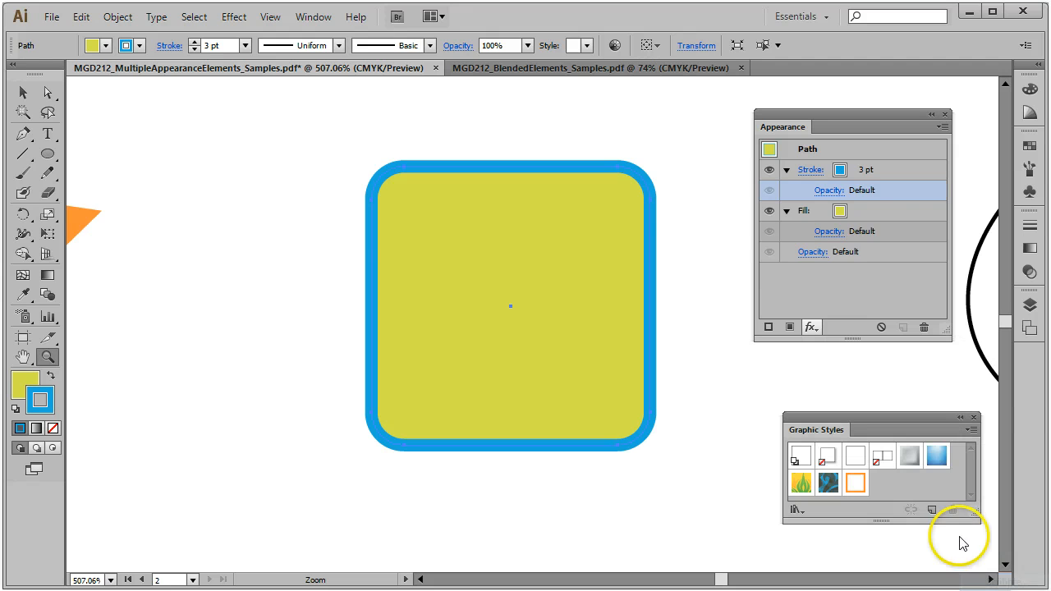
{"action": "left_click_drag", "start_coordinate": [496, 76], "coordinate": [155, 69]}
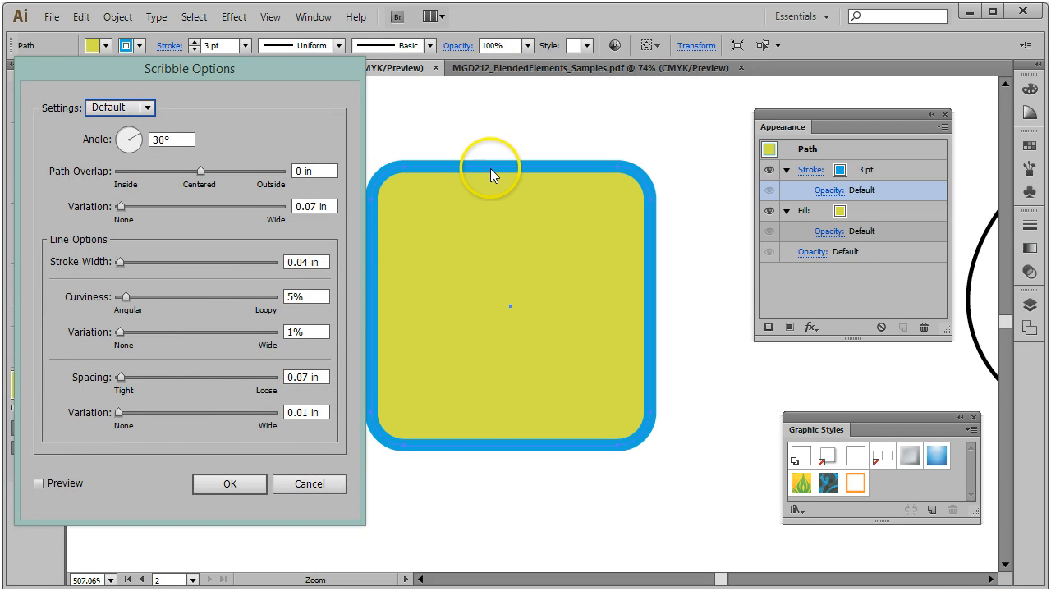
Step: Preview the Childlike scribble preset on the blue stroke with the scribble's stroke width set to 0.1 in
{"action": "left_click", "coordinate": [148, 107]}
{"action": "left_click", "coordinate": [122, 165]}
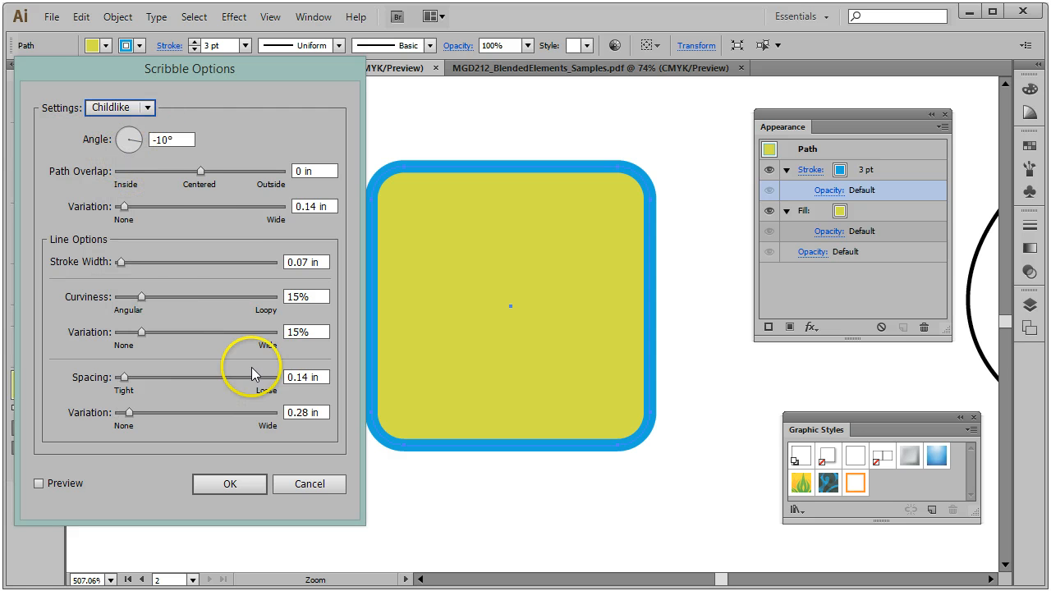
{"action": "left_click", "coordinate": [39, 485]}
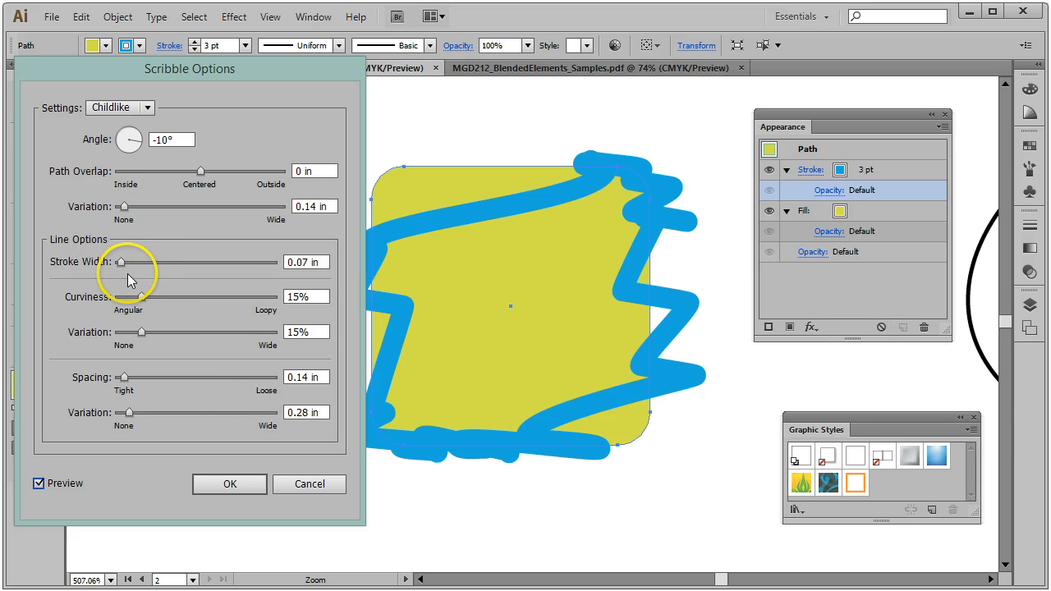
{"action": "mouse_move", "coordinate": [121, 263]}
{"action": "left_mouse_down"}
{"action": "mouse_move", "coordinate": [153, 257]}
{"action": "mouse_move", "coordinate": [123, 263]}
{"action": "left_mouse_up"}
Step: Apply the Dense scribble preset to the blue stroke
{"action": "left_click", "coordinate": [147, 107]}
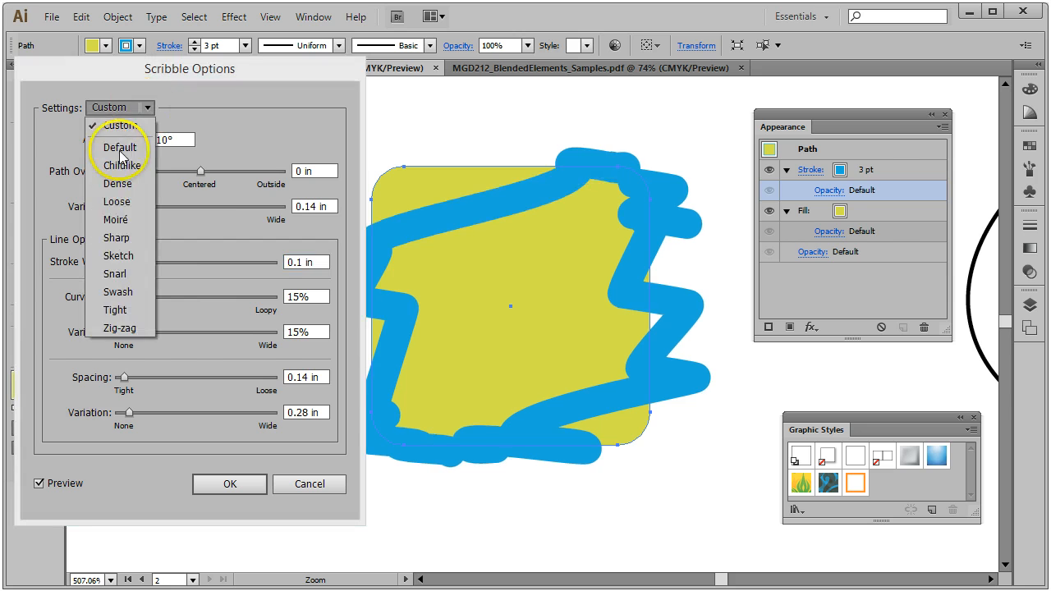
{"action": "left_click", "coordinate": [120, 184]}
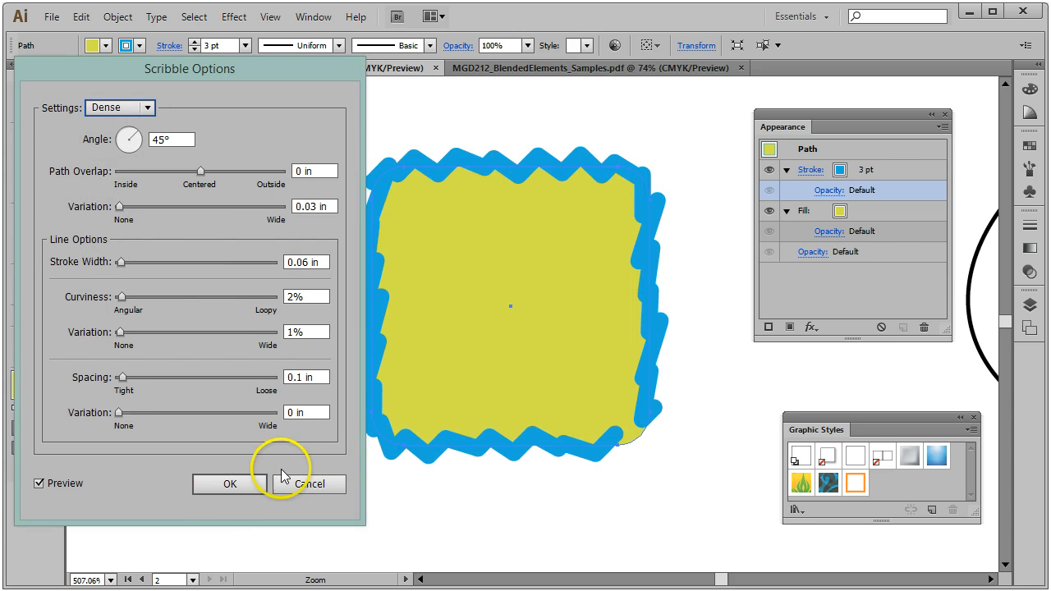
{"action": "left_click", "coordinate": [231, 485]}
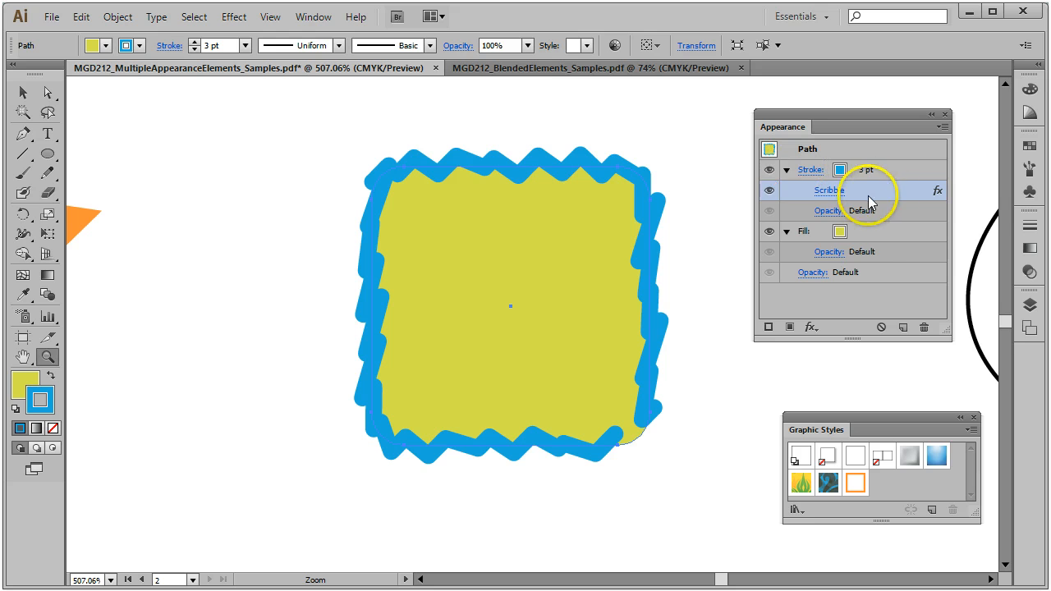
Step: Try the Scribble effect outside the stroke, first above the stroke entry and finally below the fill entry, affecting the whole path
{"action": "left_click_drag", "start_coordinate": [882, 189], "coordinate": [874, 156]}
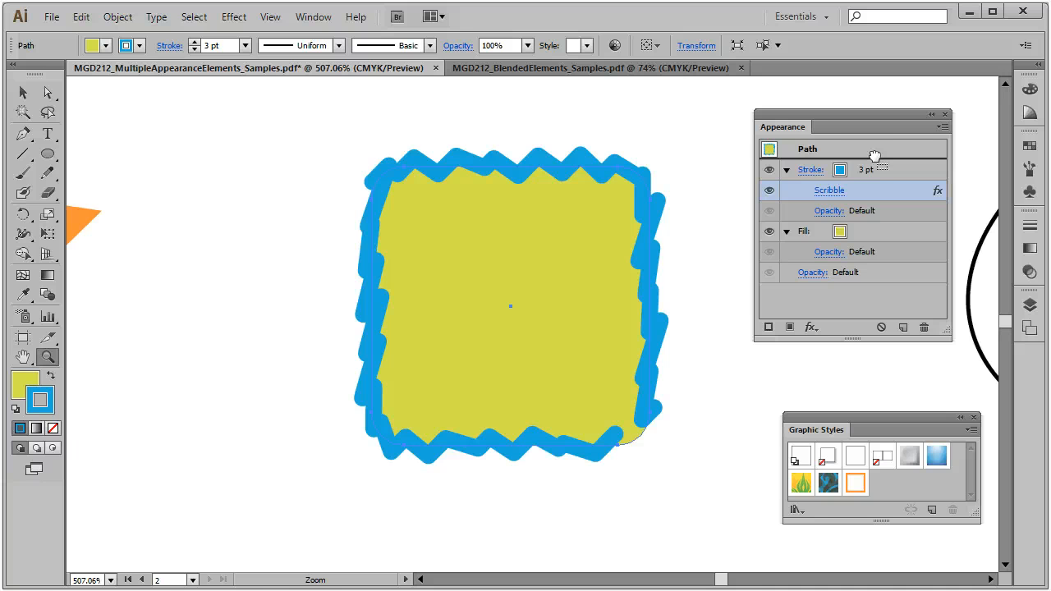
{"action": "left_click_drag", "start_coordinate": [875, 156], "coordinate": [875, 156]}
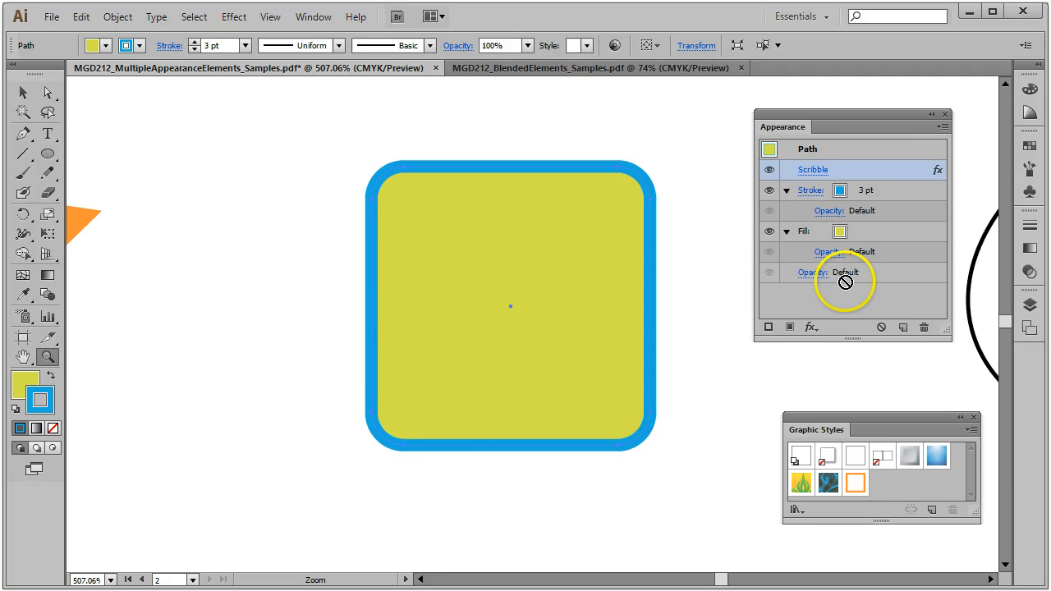
{"action": "left_click_drag", "start_coordinate": [845, 281], "coordinate": [851, 270]}
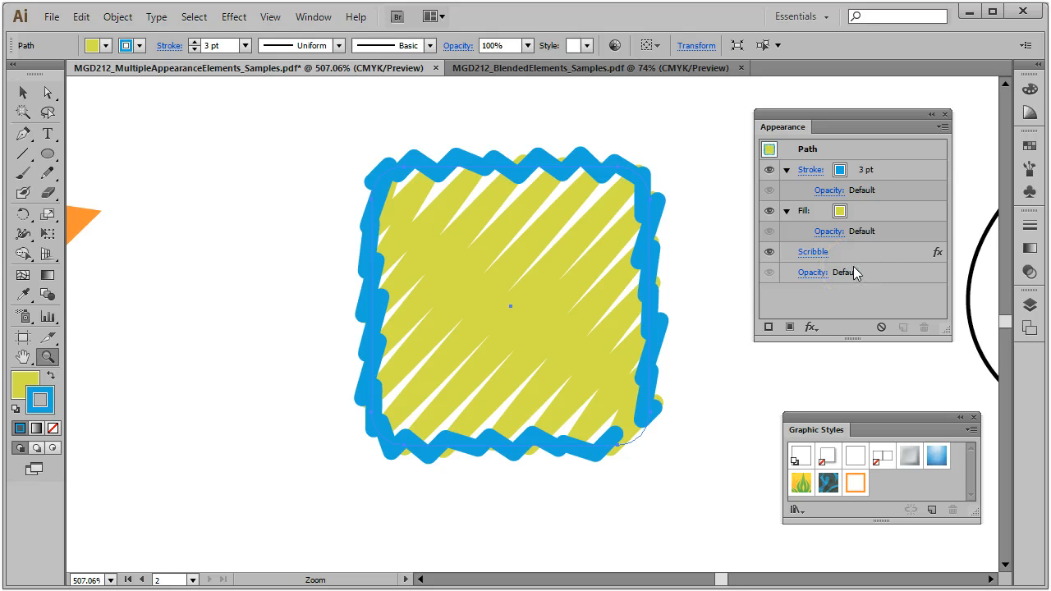
Step: Move the Scribble effect into the yellow-green fill so that it affects only the fill
{"action": "mouse_move", "coordinate": [856, 253]}
{"action": "left_mouse_down"}
{"action": "mouse_move", "coordinate": [863, 230]}
{"action": "mouse_move", "coordinate": [894, 220]}
{"action": "mouse_move", "coordinate": [803, 204]}
{"action": "mouse_move", "coordinate": [873, 228]}
{"action": "mouse_move", "coordinate": [903, 257]}
{"action": "mouse_move", "coordinate": [903, 216]}
{"action": "mouse_move", "coordinate": [783, 211]}
{"action": "mouse_move", "coordinate": [797, 251]}
{"action": "mouse_move", "coordinate": [788, 253]}
{"action": "mouse_move", "coordinate": [792, 225]}
{"action": "mouse_move", "coordinate": [864, 256]}
{"action": "mouse_move", "coordinate": [908, 256]}
{"action": "mouse_move", "coordinate": [903, 206]}
{"action": "mouse_move", "coordinate": [866, 207]}
{"action": "mouse_move", "coordinate": [883, 211]}
{"action": "mouse_move", "coordinate": [872, 222]}
{"action": "mouse_move", "coordinate": [900, 211]}
{"action": "mouse_move", "coordinate": [888, 212]}
{"action": "left_mouse_up"}
{"action": "left_click", "coordinate": [852, 273]}
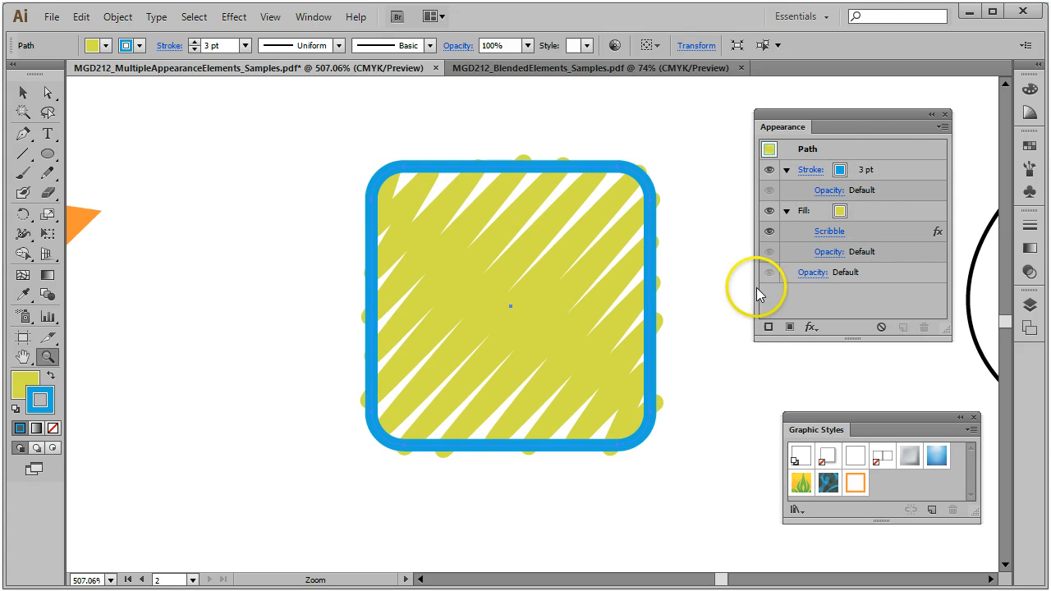
Step: Preview the Moiré and Zig-zag presets for the fill's Scribble effect and apply the Childlike preset
{"action": "left_click", "coordinate": [829, 232]}
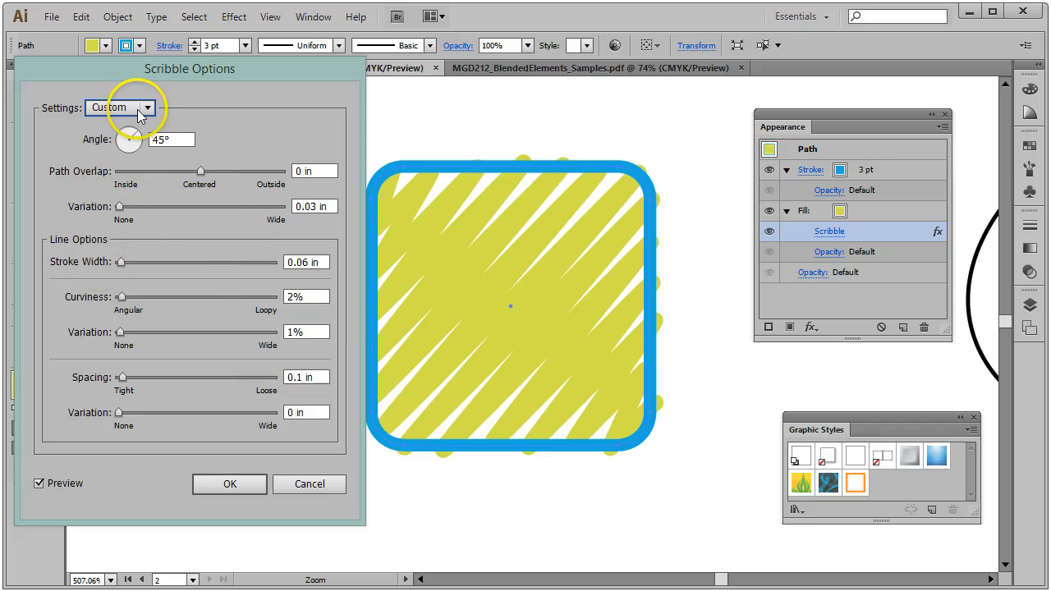
{"action": "left_click", "coordinate": [147, 107]}
{"action": "left_click", "coordinate": [111, 221]}
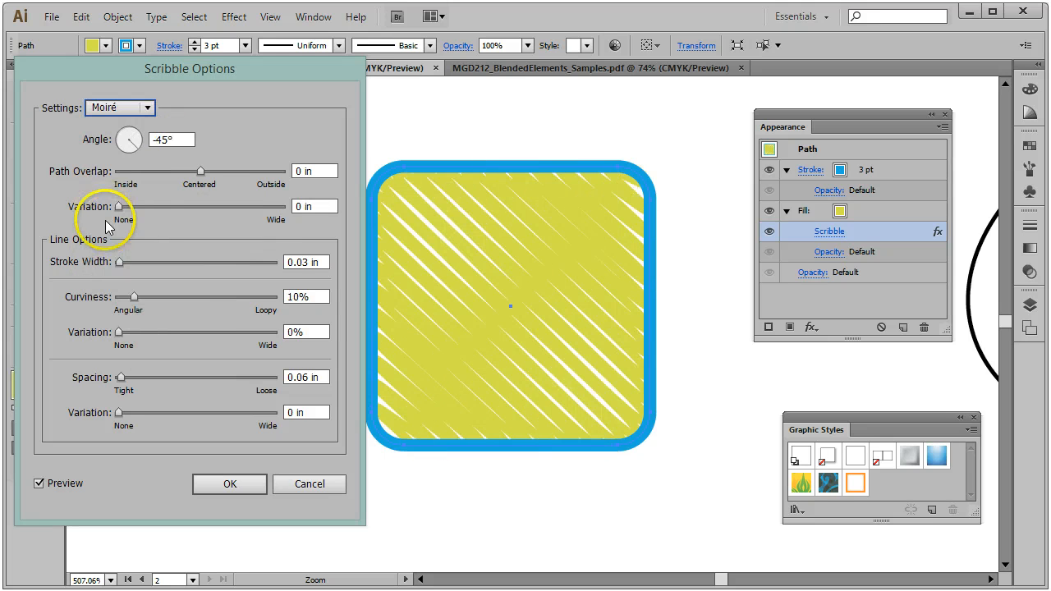
{"action": "left_click", "coordinate": [147, 108]}
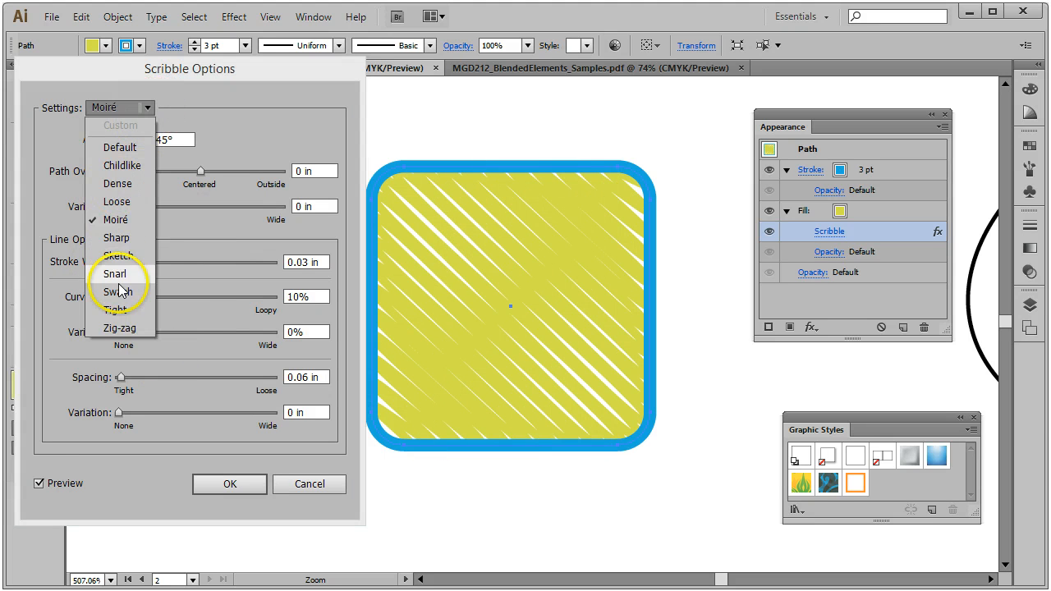
{"action": "left_click", "coordinate": [119, 328]}
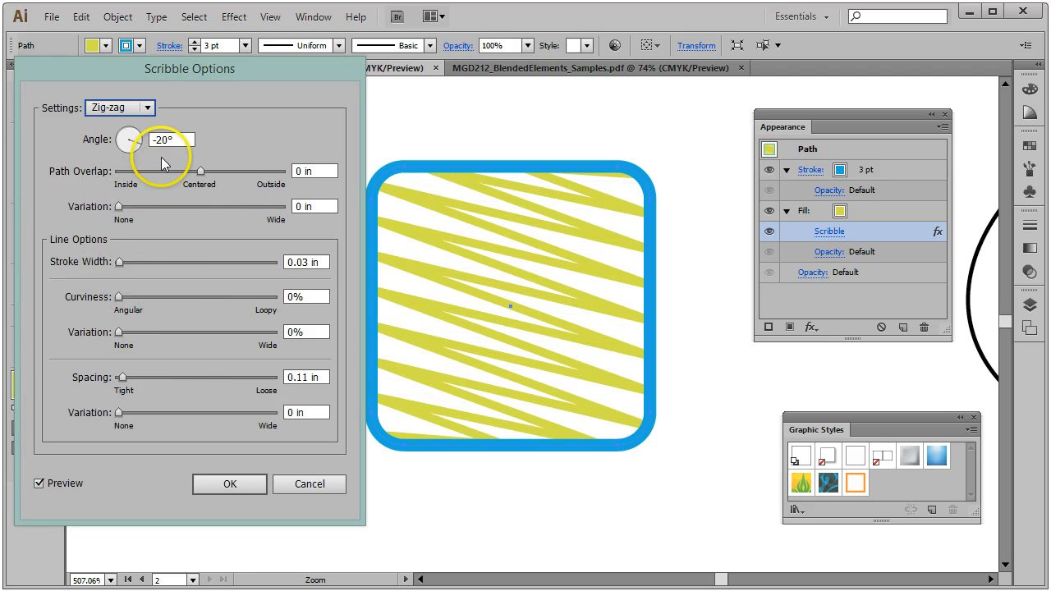
{"action": "left_click", "coordinate": [147, 107]}
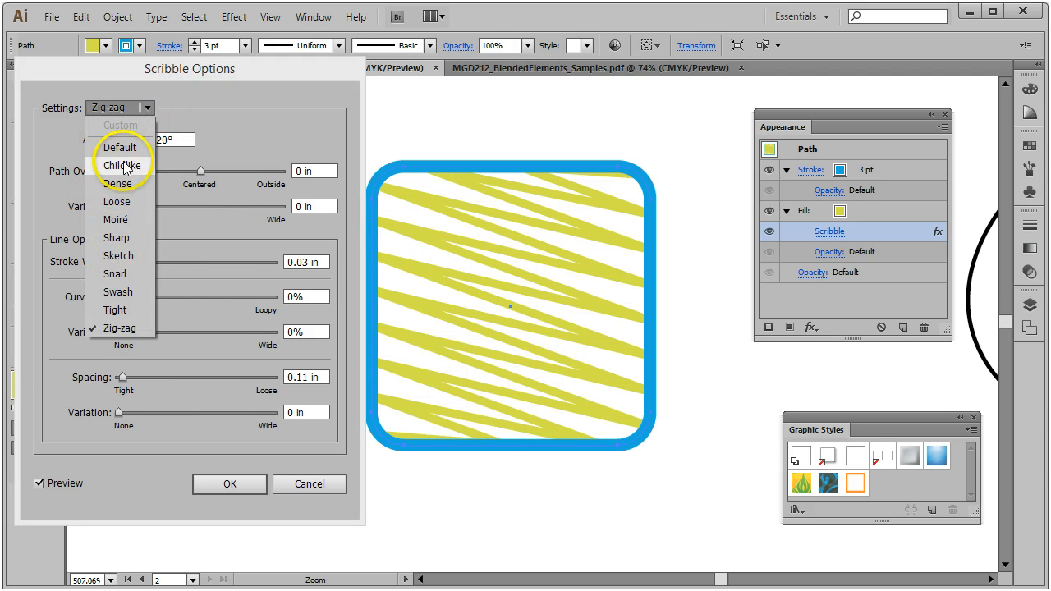
{"action": "left_click", "coordinate": [123, 164]}
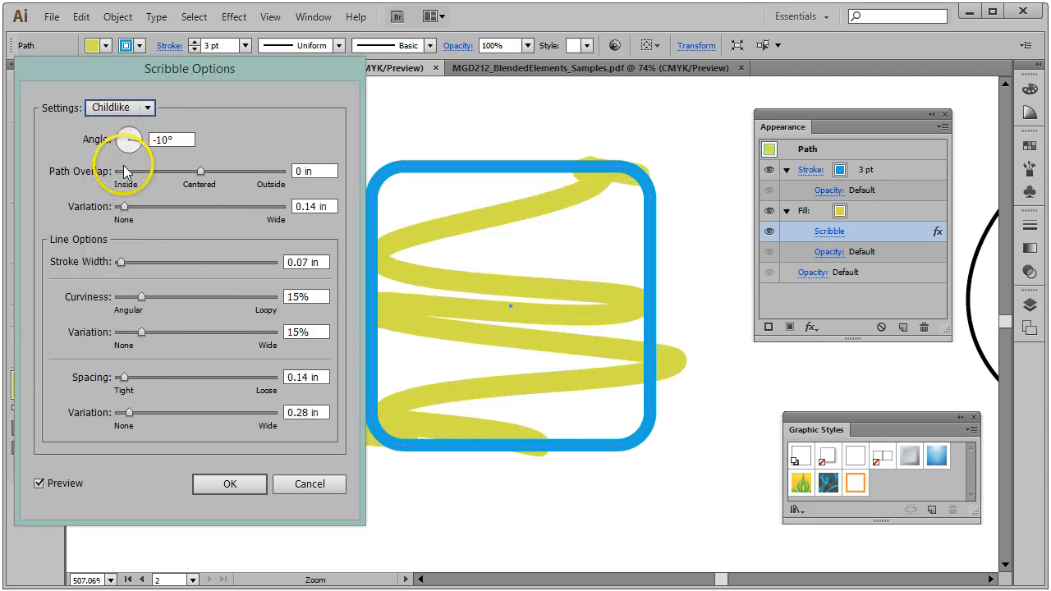
{"action": "left_click", "coordinate": [242, 485]}
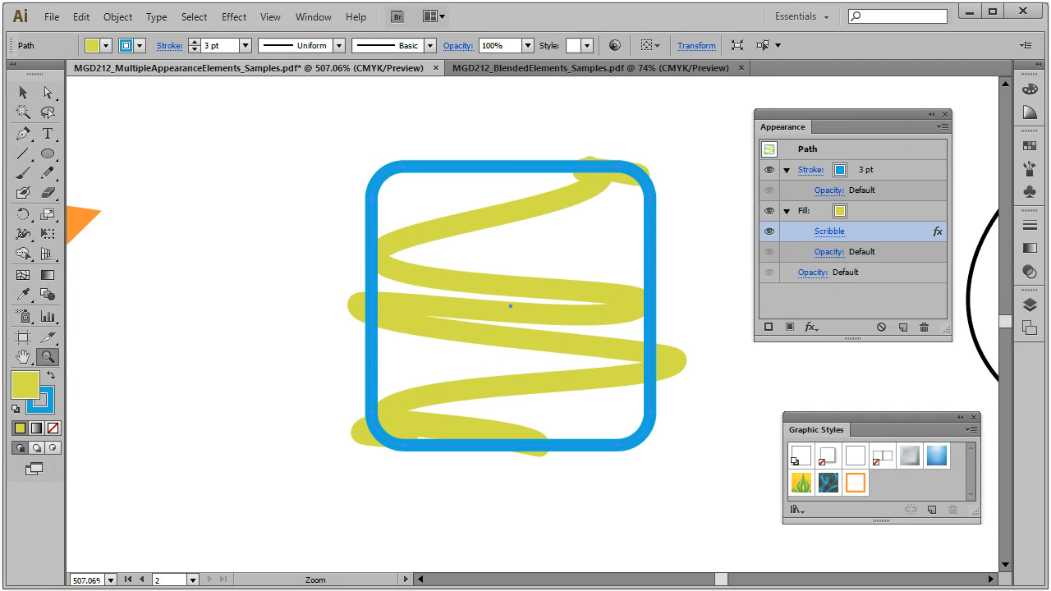
{"action": "left_click", "coordinate": [23, 92]}
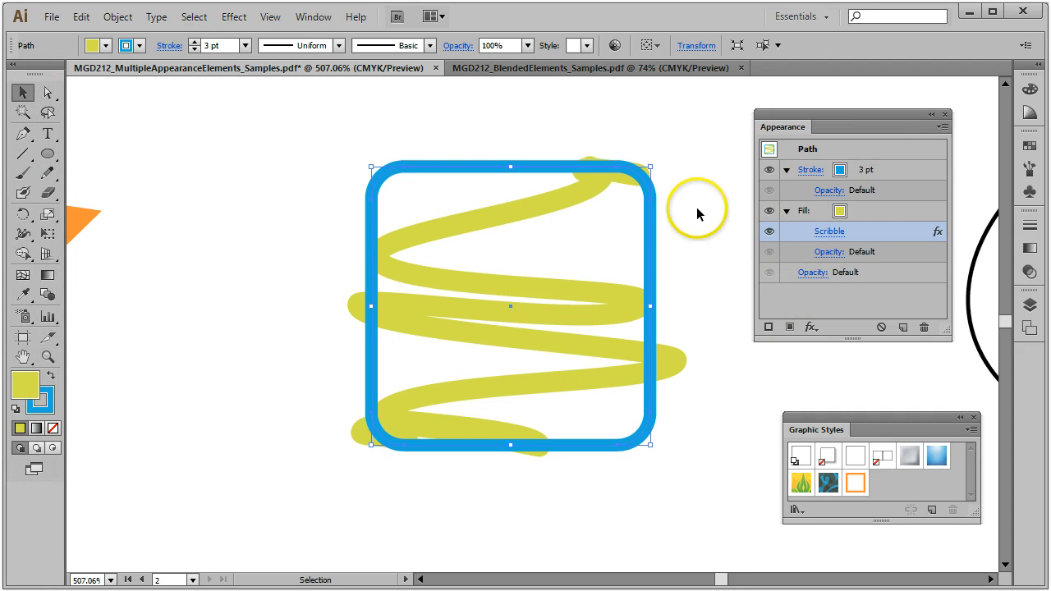
{"action": "left_click", "coordinate": [810, 328]}
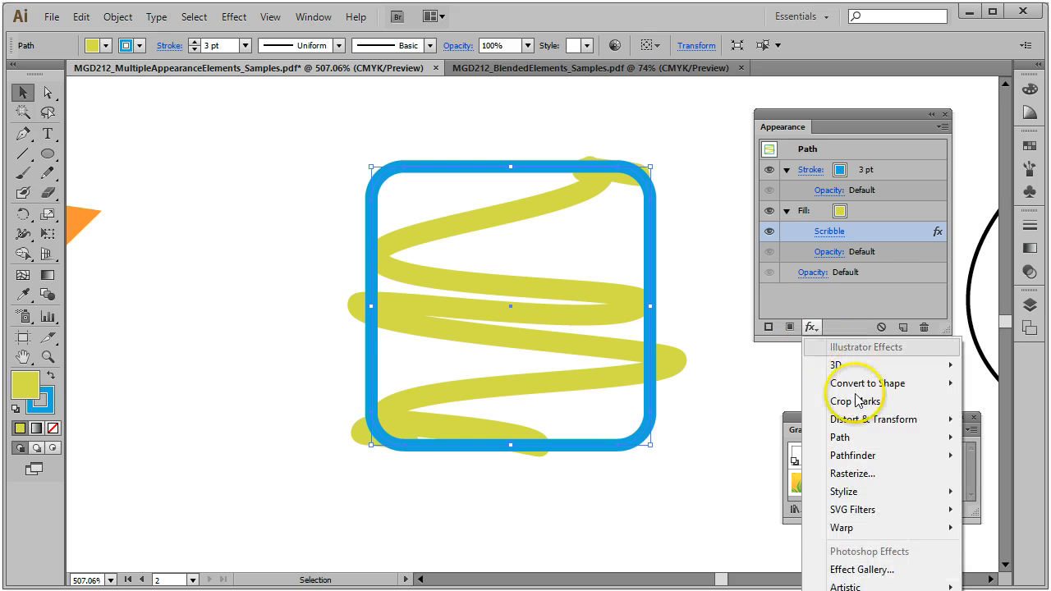
{"action": "mouse_move", "coordinate": [854, 586]}
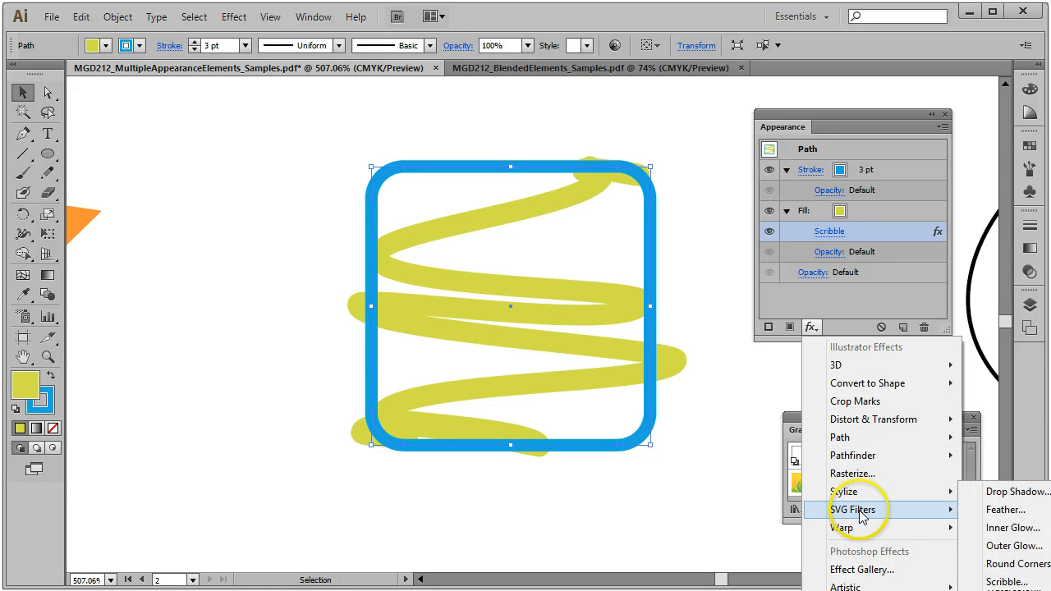
{"action": "mouse_move", "coordinate": [862, 438]}
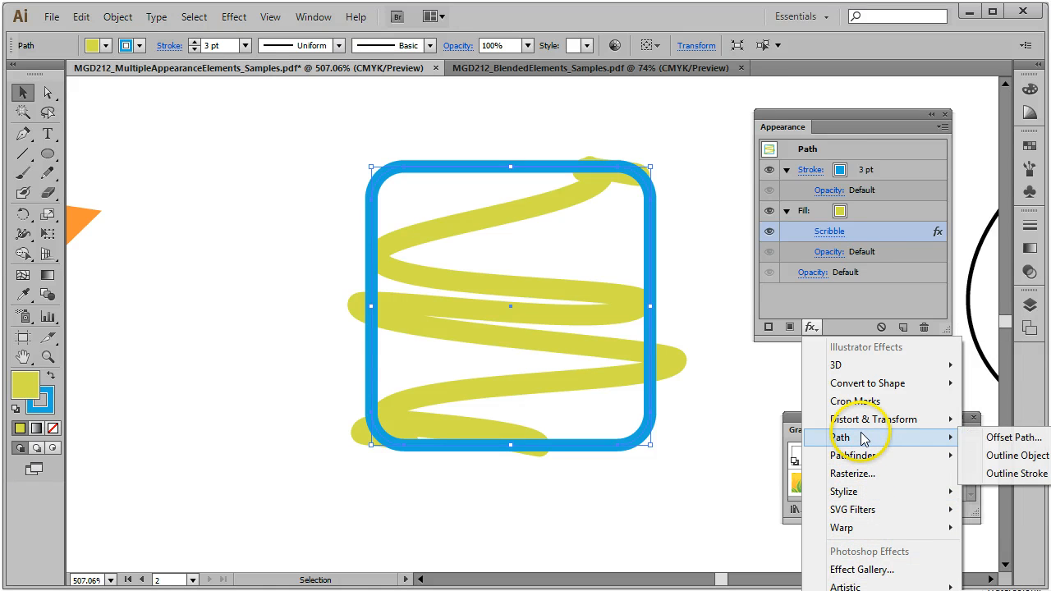
{"action": "left_click", "coordinate": [680, 463]}
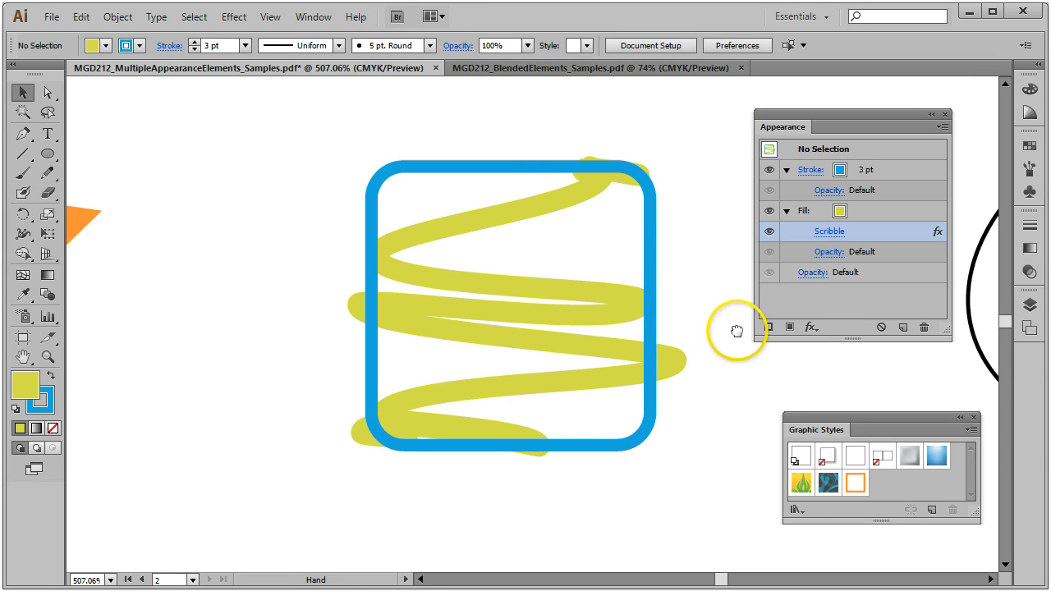
Step: Apply the orange-stroke graphic style to the open black curve
{"action": "mouse_move", "coordinate": [737, 331]}
{"action": "left_mouse_down"}
{"action": "mouse_move", "coordinate": [265, 300]}
{"action": "mouse_move", "coordinate": [63, 317]}
{"action": "left_mouse_up"}
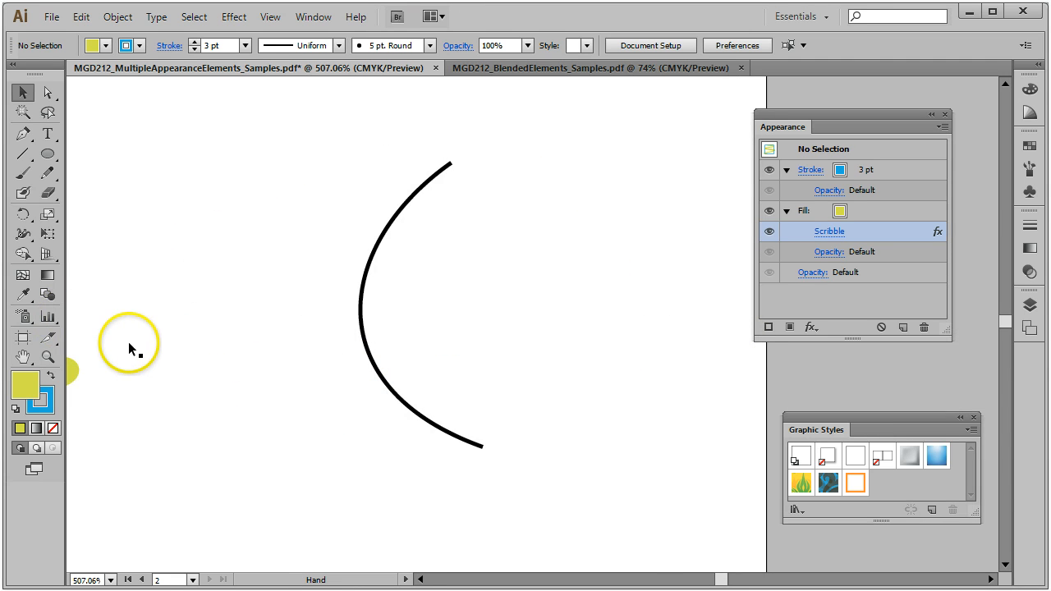
{"action": "left_click", "coordinate": [400, 208]}
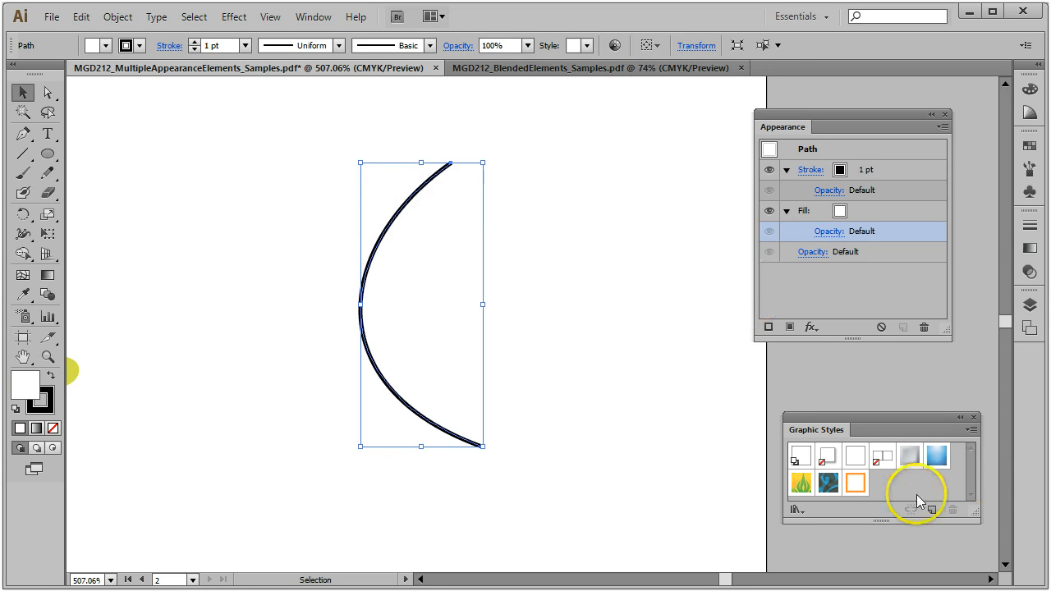
{"action": "left_click", "coordinate": [855, 483]}
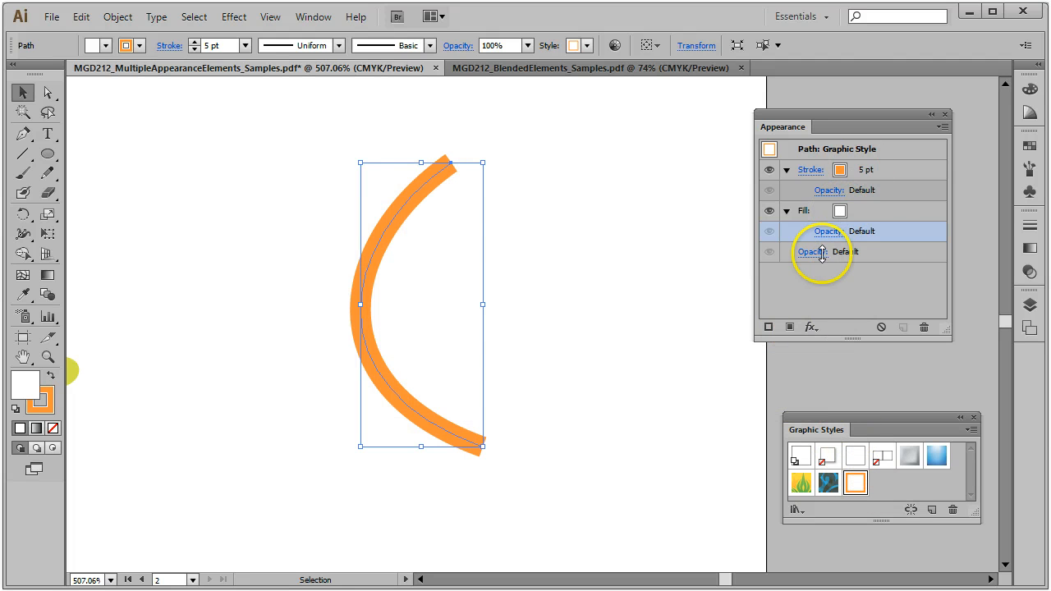
Step: Duplicate the curve's 5 pt orange stroke and color the upper copy green
{"action": "left_click", "coordinate": [881, 170]}
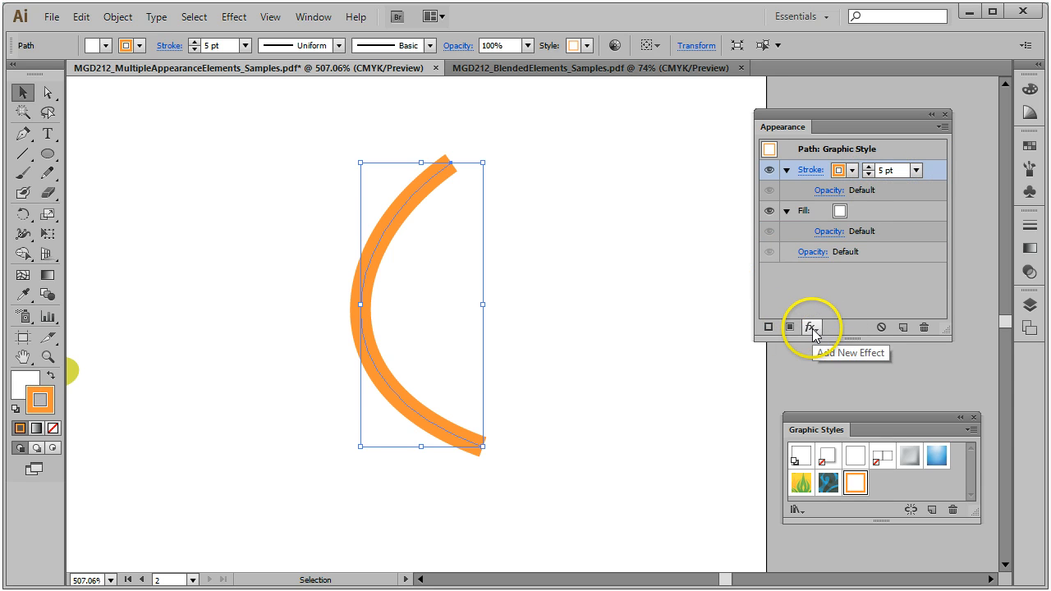
{"action": "left_click", "coordinate": [905, 329]}
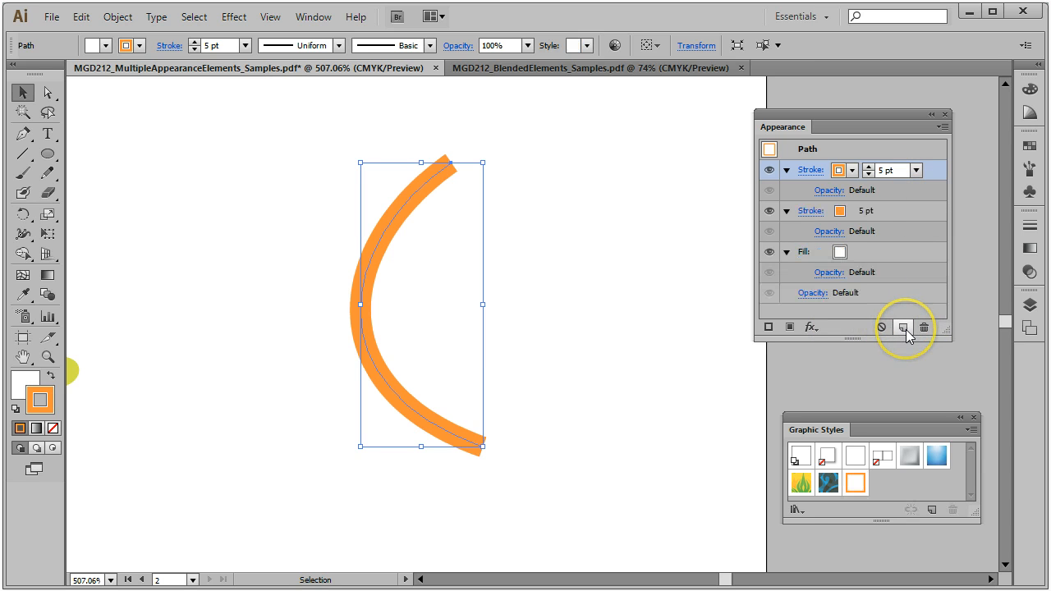
{"action": "left_click", "coordinate": [839, 170]}
{"action": "left_click", "coordinate": [762, 212]}
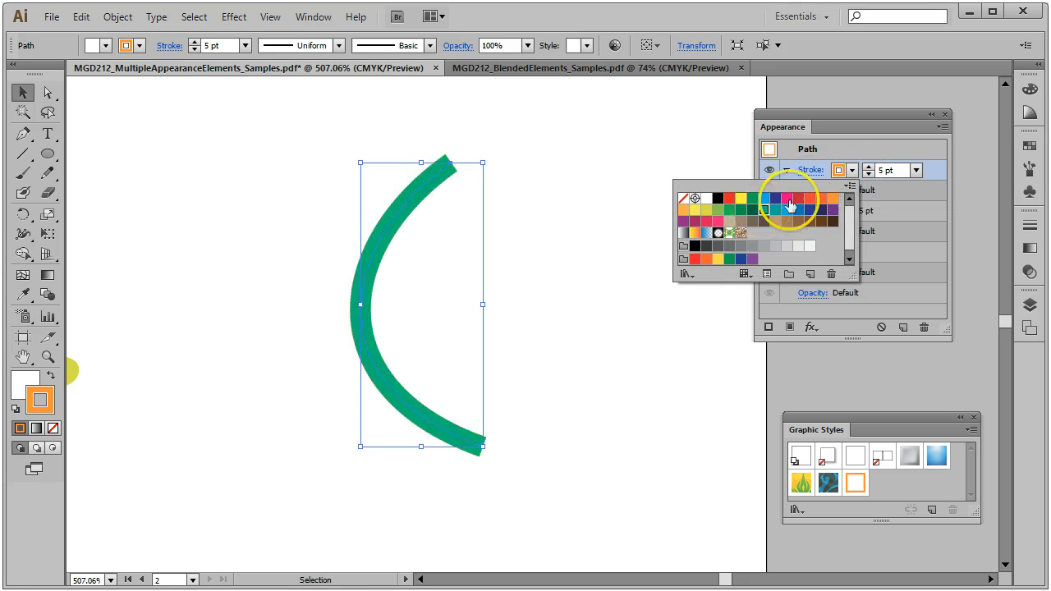
{"action": "left_click", "coordinate": [938, 166]}
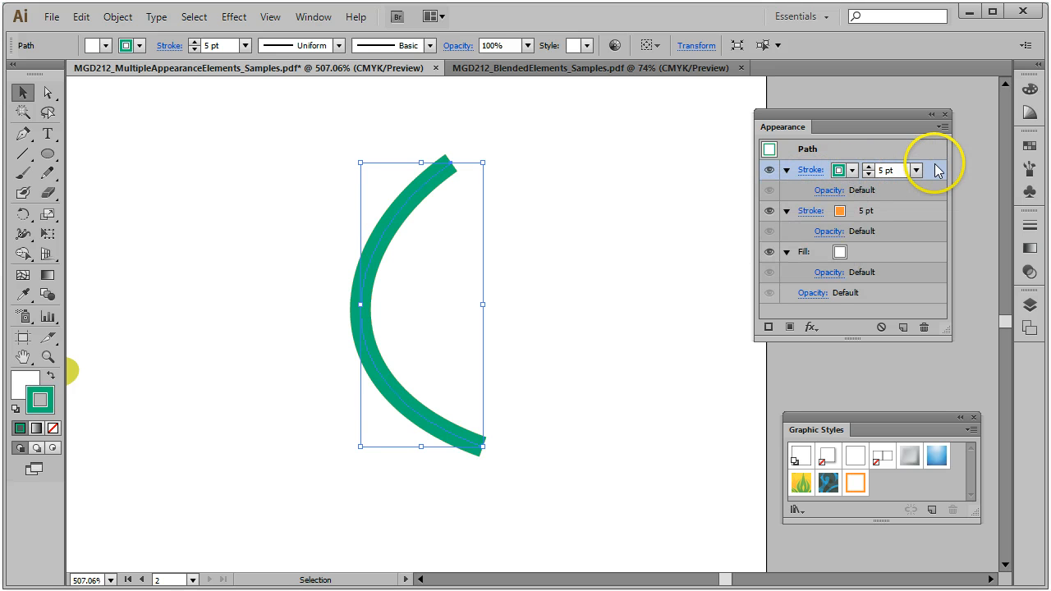
Step: Add an Offset Path effect to the curve's green stroke with a 0.1389 in offset, Miter joins and a miter limit of 4
{"action": "left_click", "coordinate": [810, 327]}
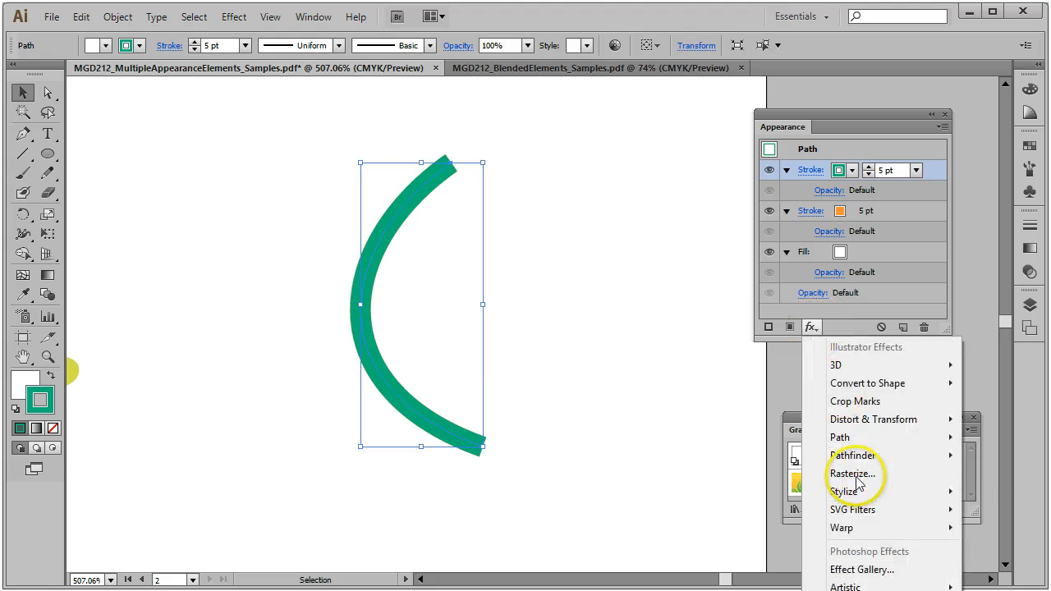
{"action": "mouse_move", "coordinate": [859, 443]}
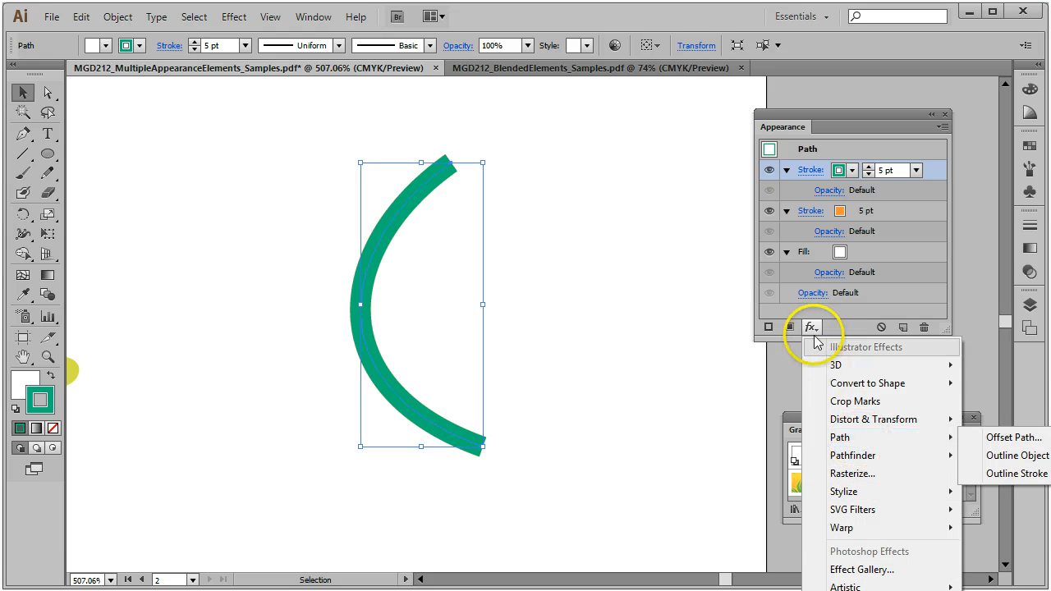
{"action": "left_click", "coordinate": [988, 438]}
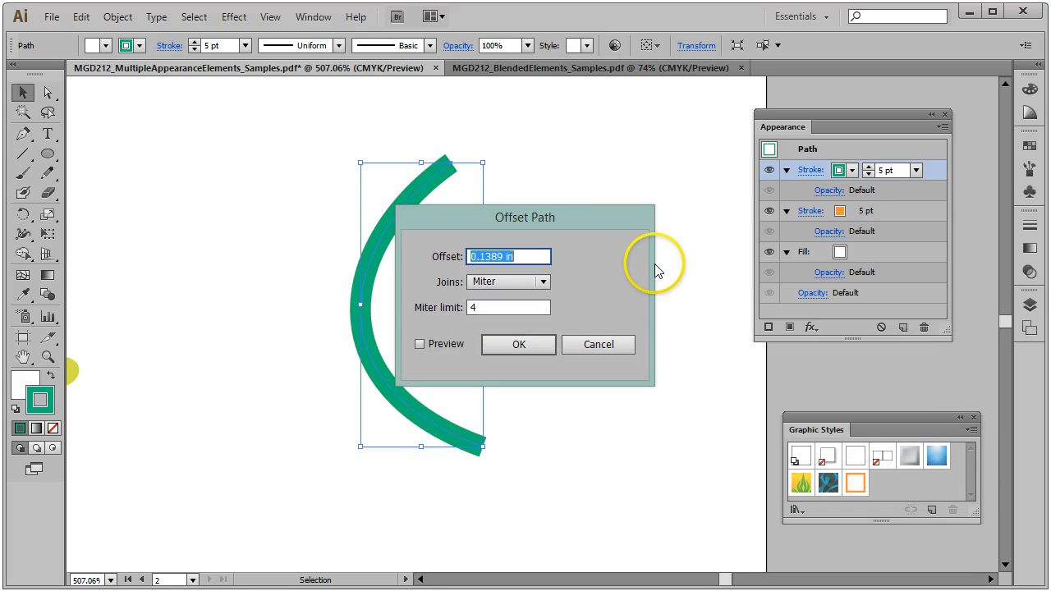
{"action": "left_click_drag", "start_coordinate": [601, 211], "coordinate": [792, 133]}
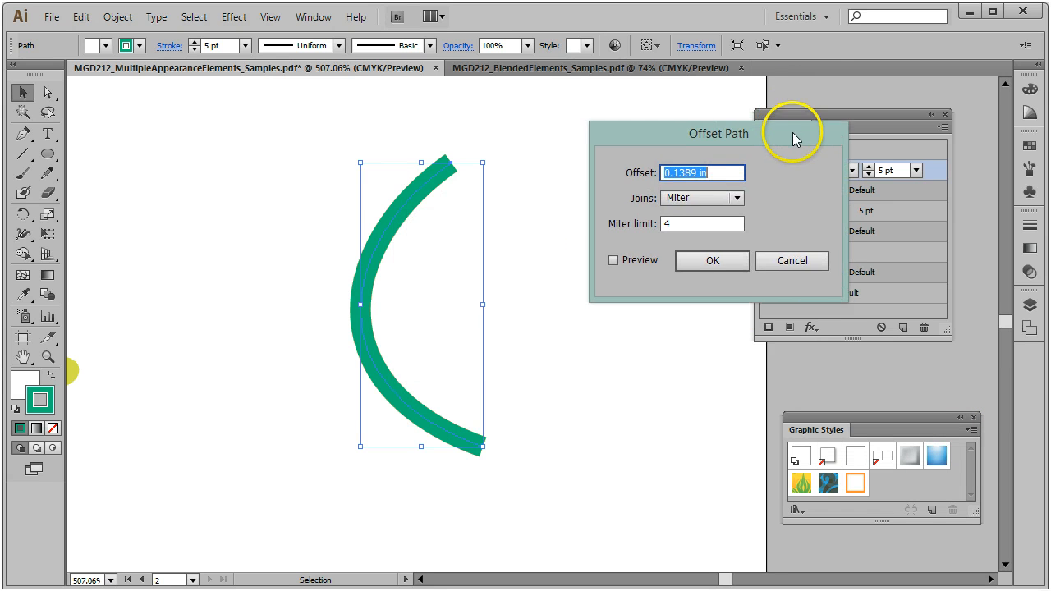
{"action": "left_click", "coordinate": [614, 264]}
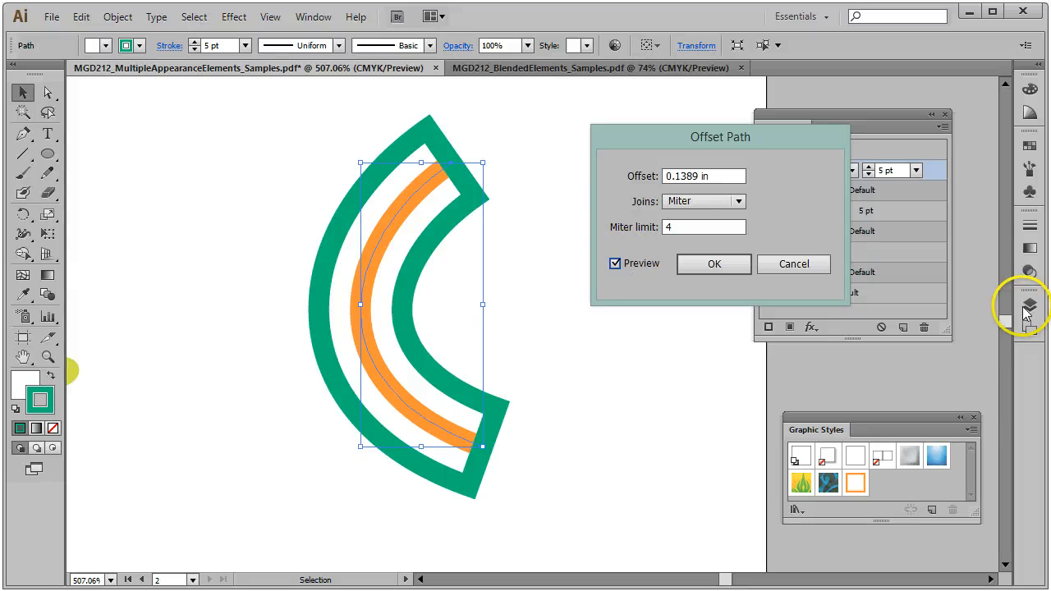
{"action": "left_click_drag", "start_coordinate": [702, 136], "coordinate": [692, 271]}
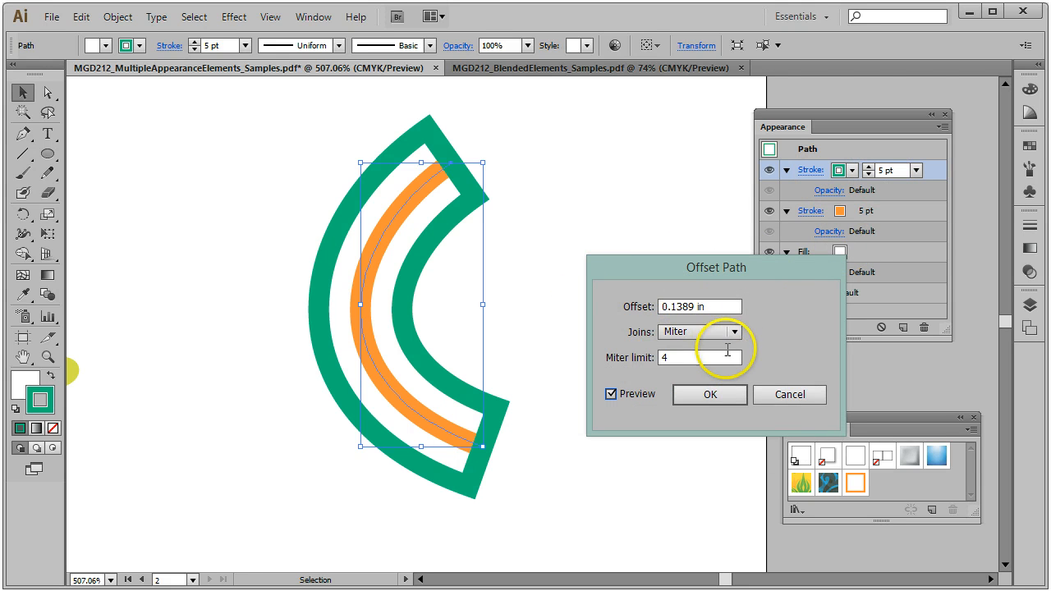
{"action": "left_click", "coordinate": [721, 392]}
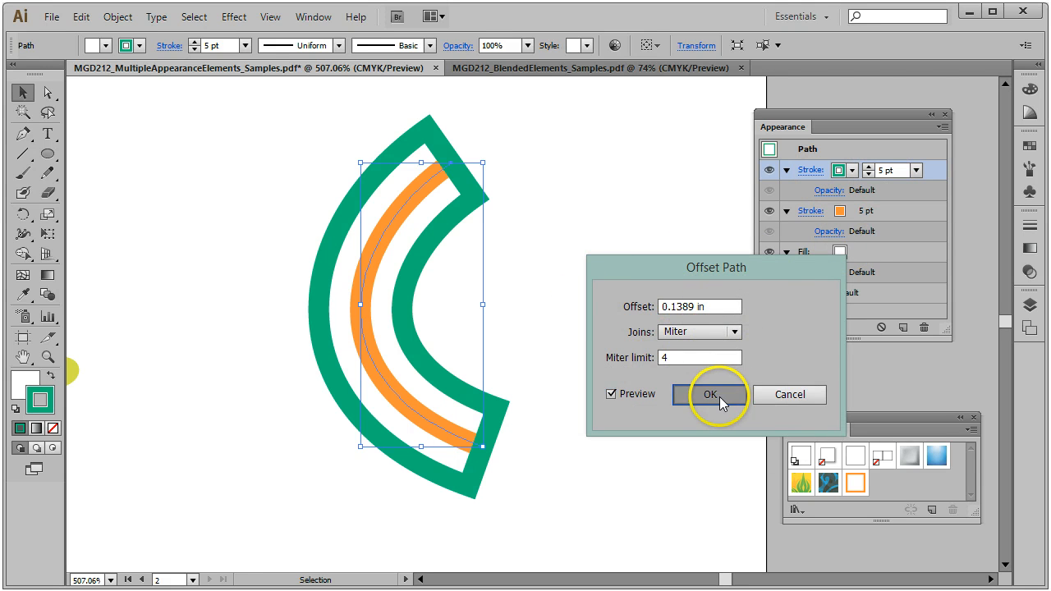
{"action": "left_click", "coordinate": [549, 160]}
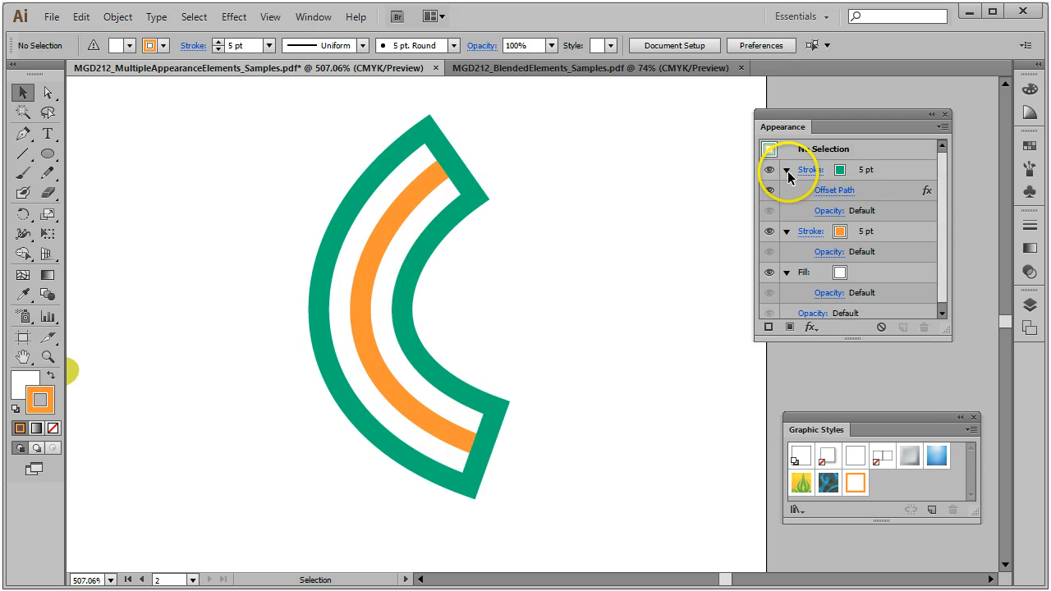
Step: Examine the appearance attributes of the "Text" object at both the type level and the character level
{"action": "left_click", "coordinate": [272, 17]}
{"action": "left_click", "coordinate": [320, 179]}
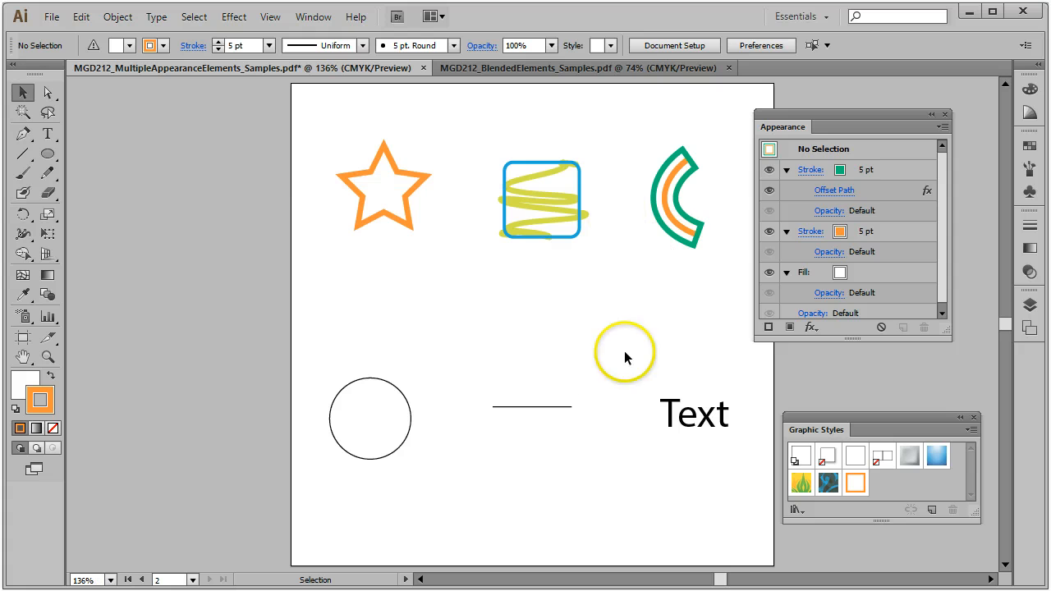
{"action": "left_click", "coordinate": [720, 416]}
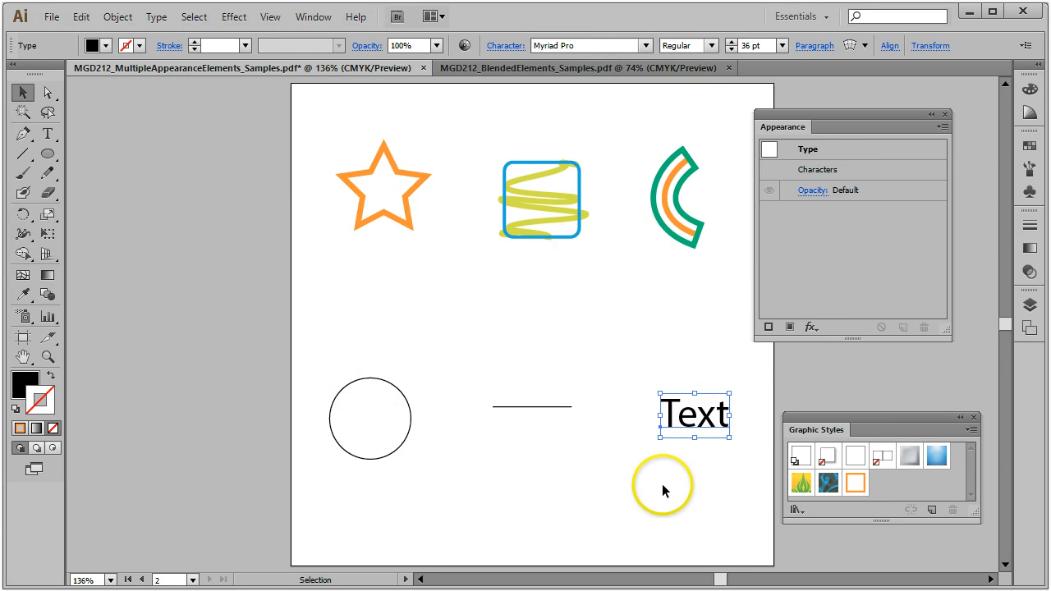
{"action": "key", "text": "z"}
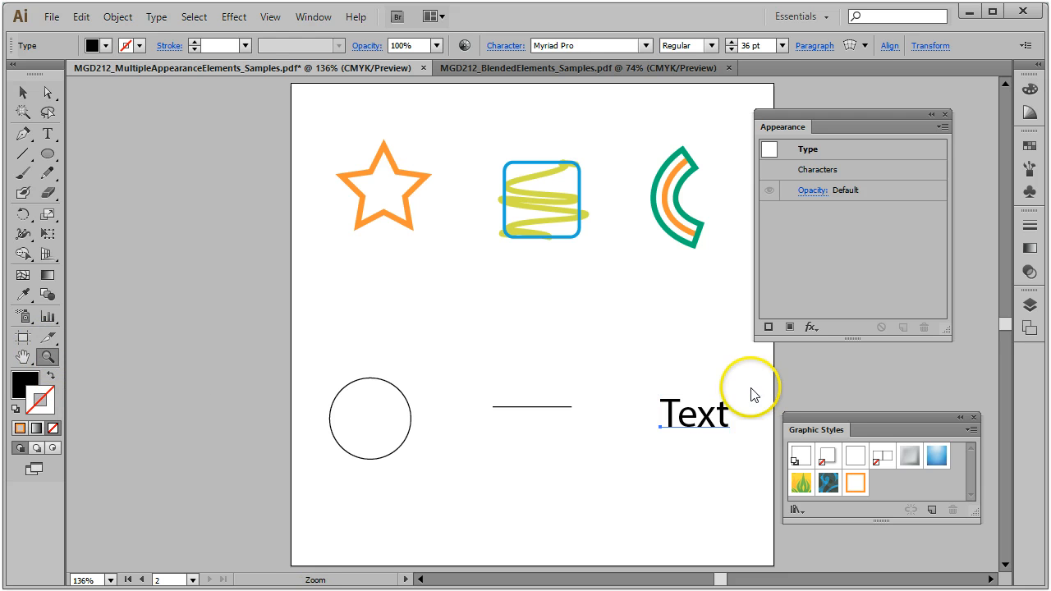
{"action": "left_click_drag", "start_coordinate": [631, 380], "coordinate": [756, 462]}
{"action": "left_click", "coordinate": [22, 93]}
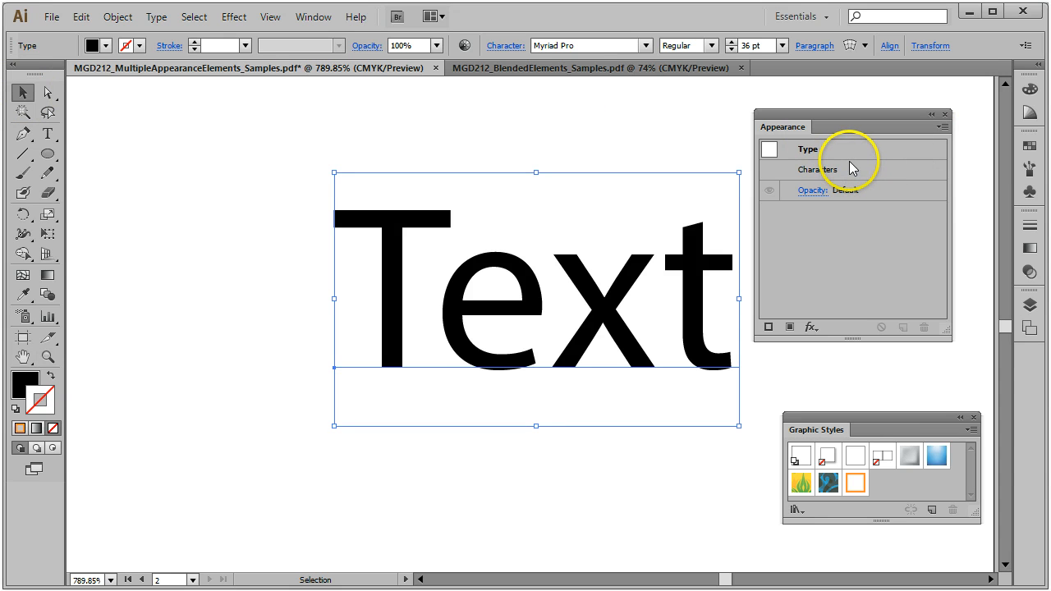
{"action": "left_click_drag", "start_coordinate": [851, 113], "coordinate": [879, 96]}
{"action": "double_click", "coordinate": [879, 152]}
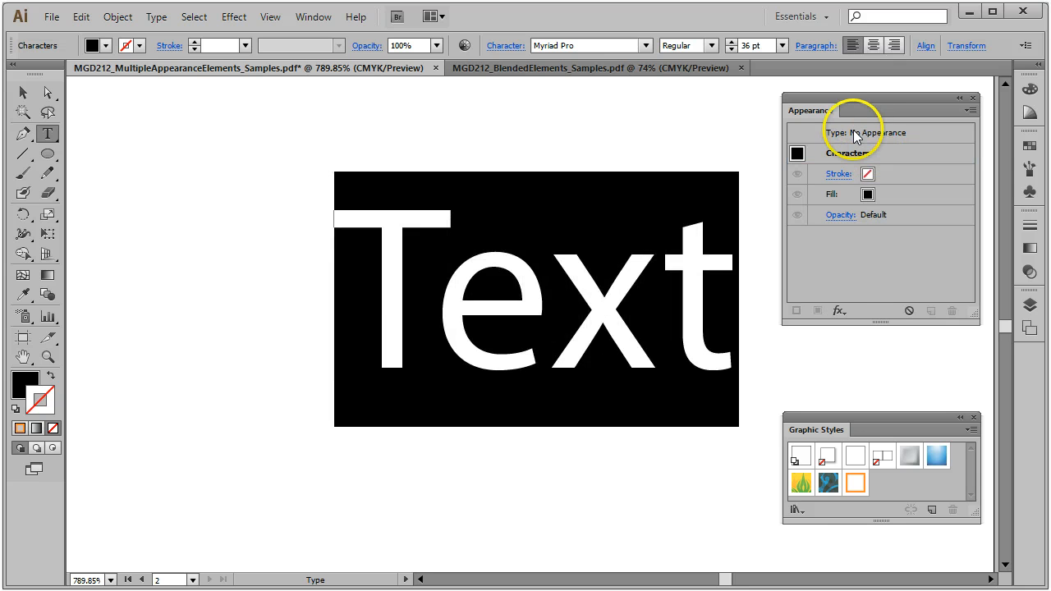
{"action": "left_click", "coordinate": [853, 133]}
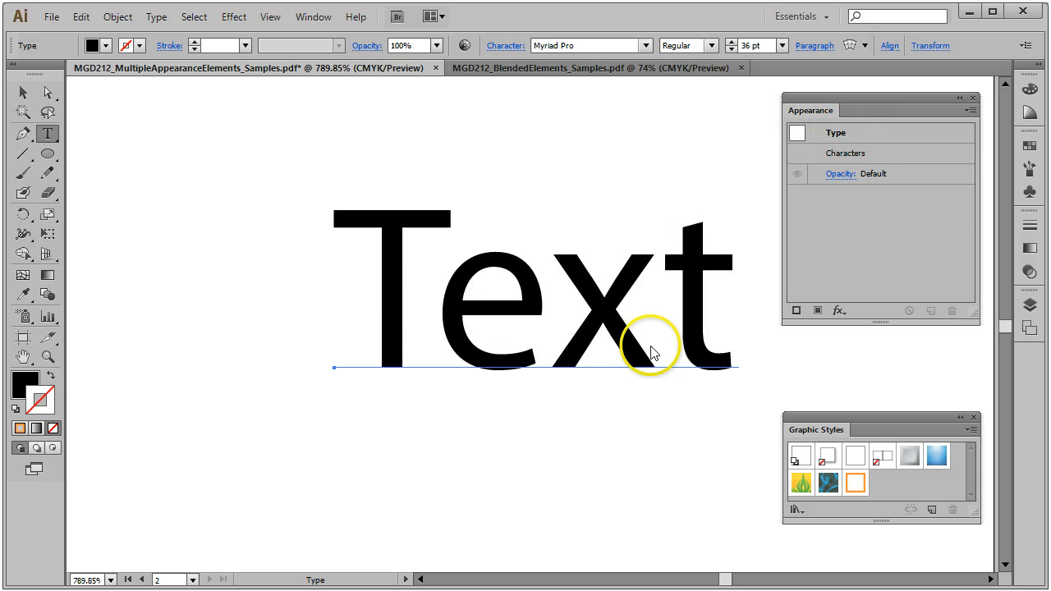
Step: Change the character fill of the word "Text" from within its character appearance to orange
{"action": "double_click", "coordinate": [854, 152]}
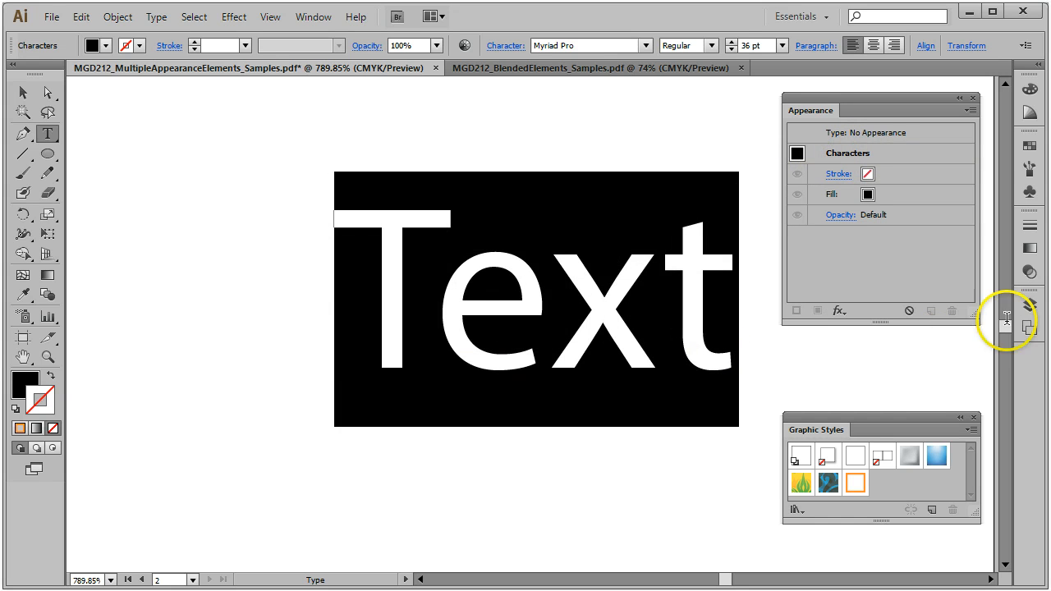
{"action": "left_click", "coordinate": [870, 202]}
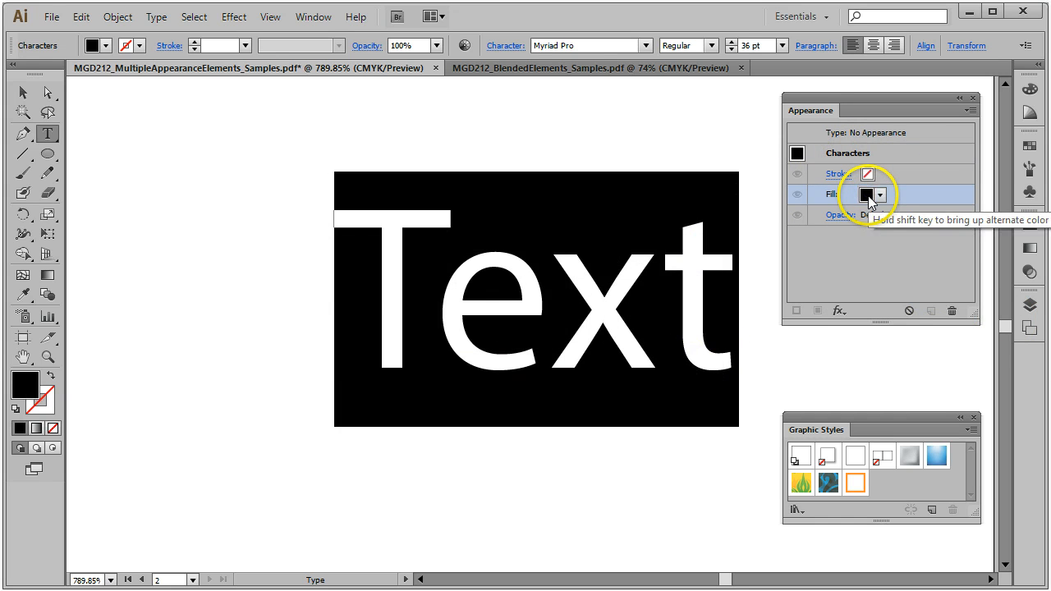
{"action": "left_click", "coordinate": [881, 197]}
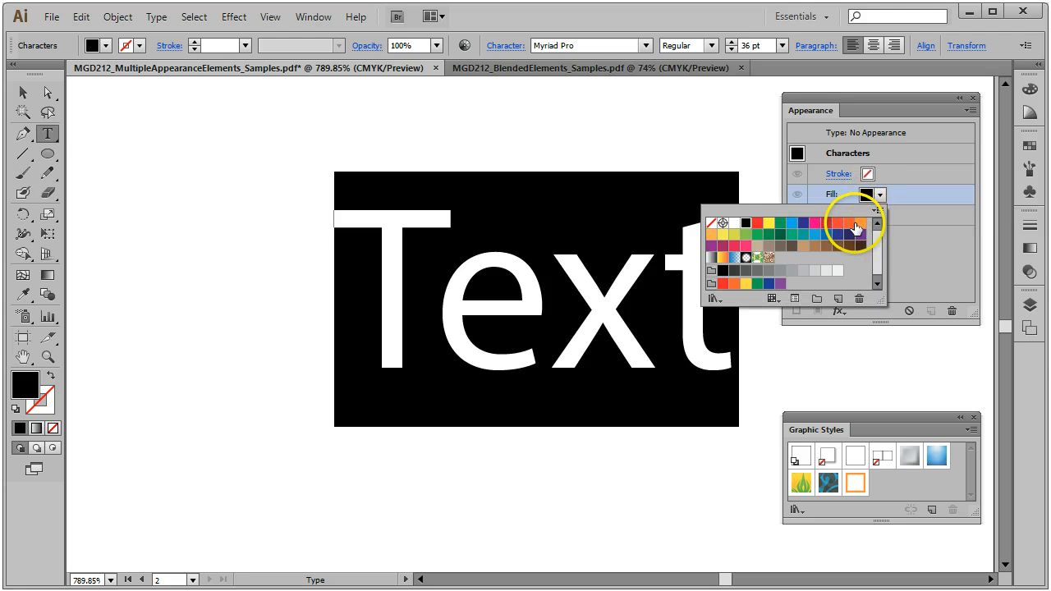
{"action": "left_click", "coordinate": [860, 223]}
{"action": "left_click", "coordinate": [24, 93]}
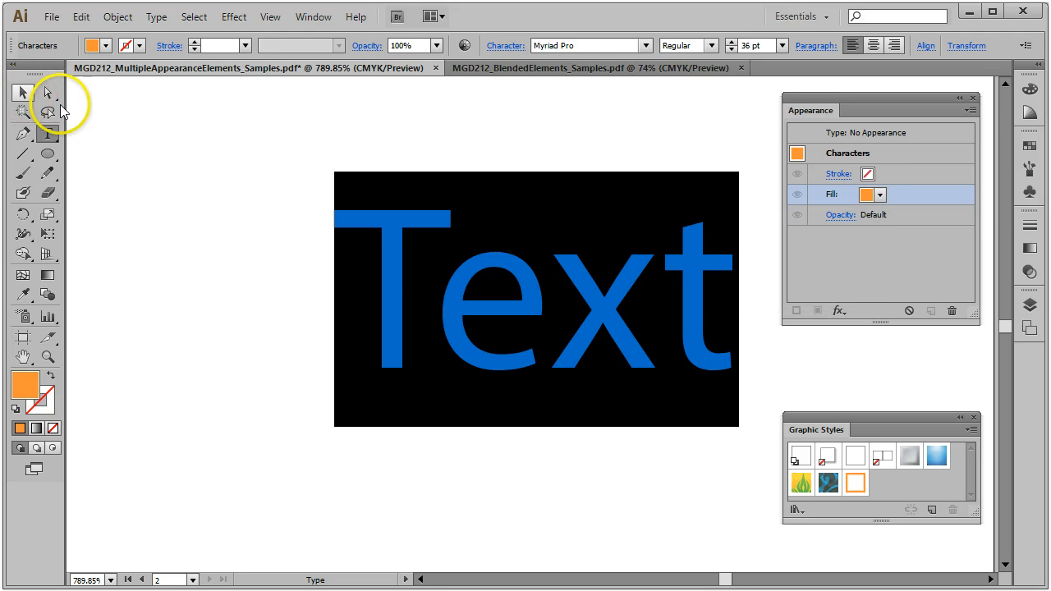
{"action": "left_click", "coordinate": [371, 187]}
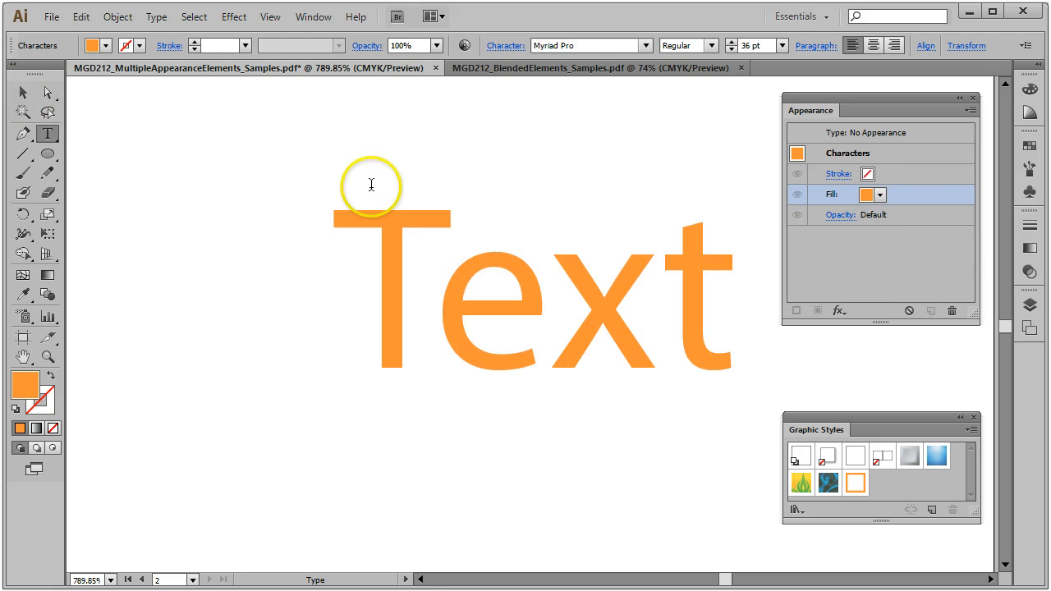
Step: Try to fill the characters of the word "Text" with the yellow-orange gradient swatch
{"action": "left_click", "coordinate": [880, 194]}
{"action": "left_click", "coordinate": [926, 194]}
{"action": "left_click", "coordinate": [856, 153]}
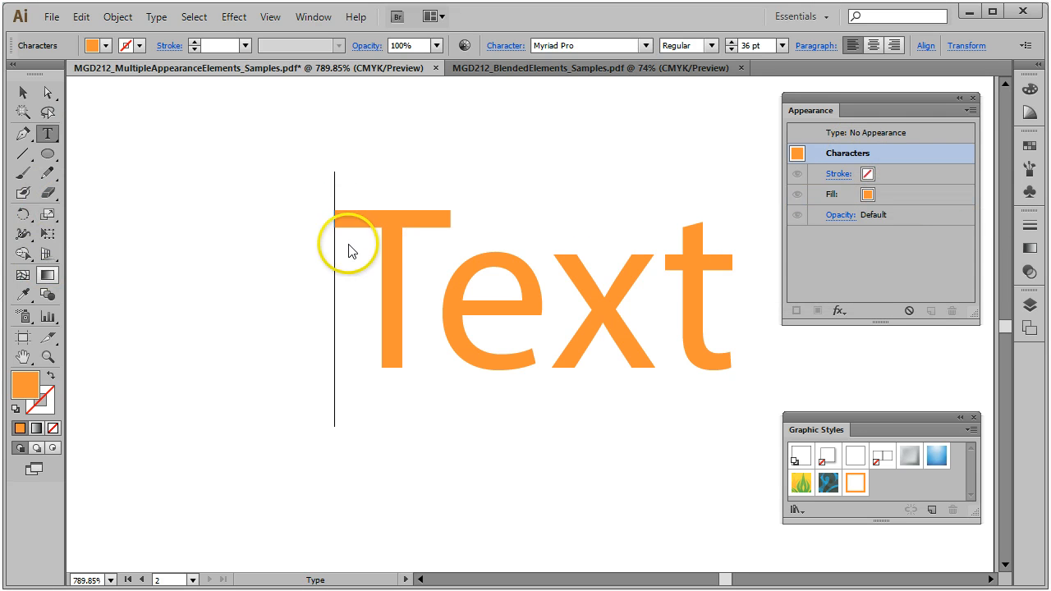
{"action": "left_click_drag", "start_coordinate": [331, 211], "coordinate": [801, 249]}
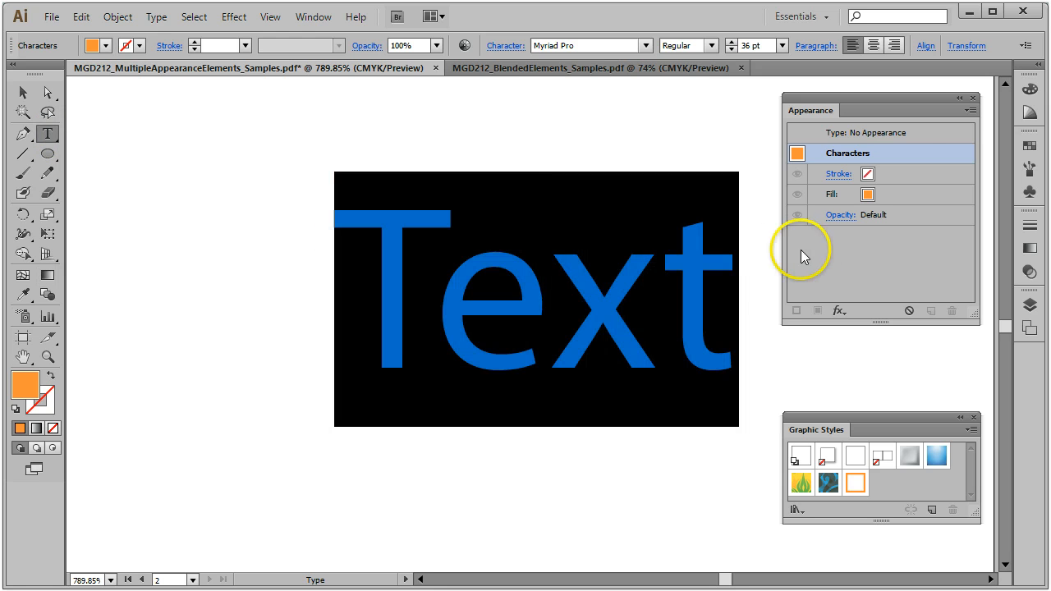
{"action": "left_click", "coordinate": [871, 200]}
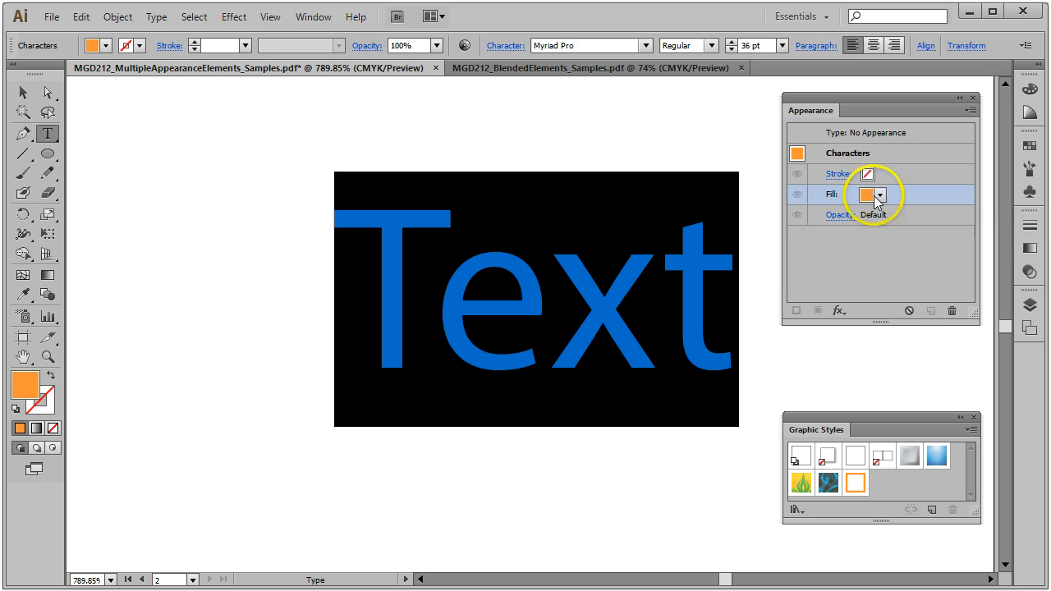
{"action": "left_click", "coordinate": [872, 196]}
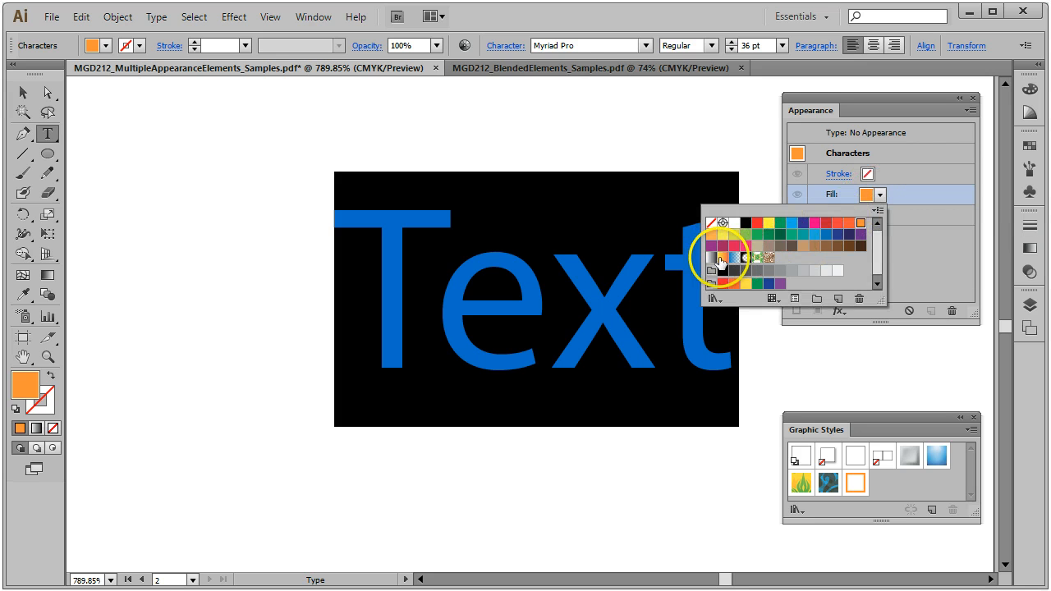
{"action": "left_click", "coordinate": [722, 259]}
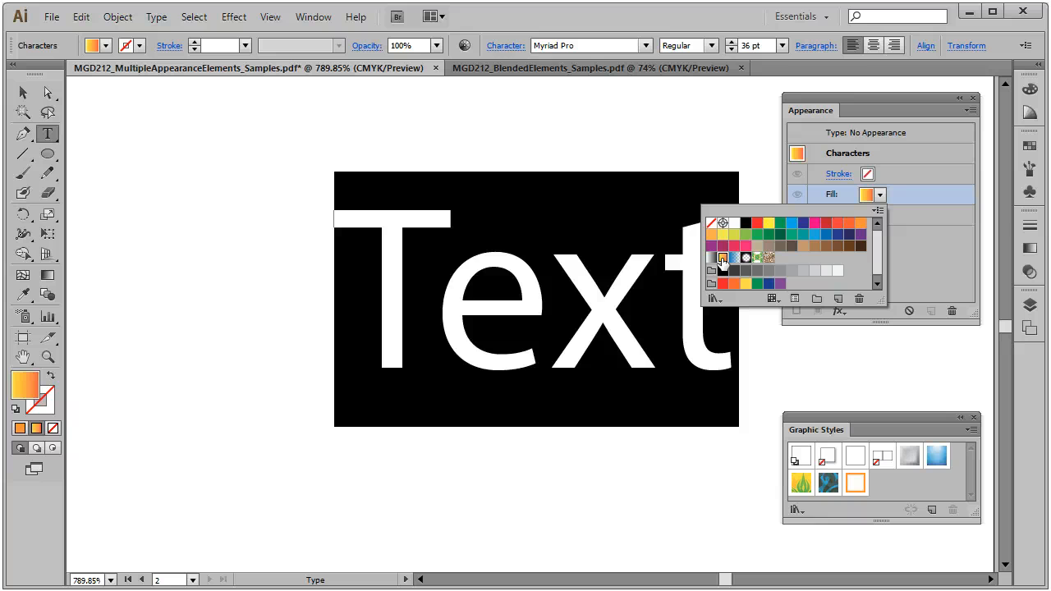
{"action": "left_click", "coordinate": [25, 94]}
{"action": "left_click", "coordinate": [157, 131]}
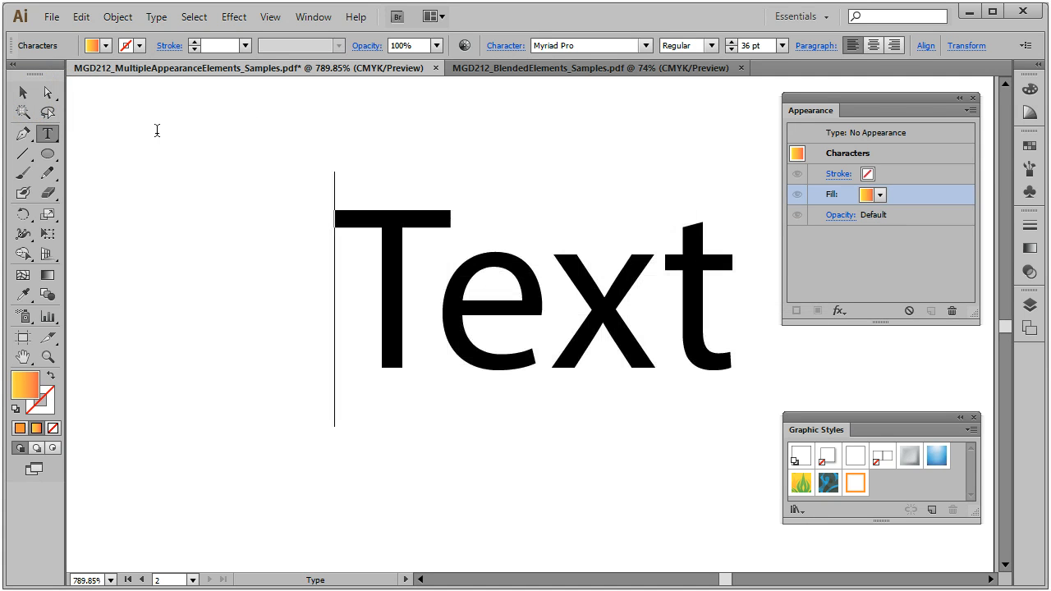
Step: Select all characters of the word "Text" and set their character fill to None
{"action": "left_click_drag", "start_coordinate": [288, 213], "coordinate": [732, 228]}
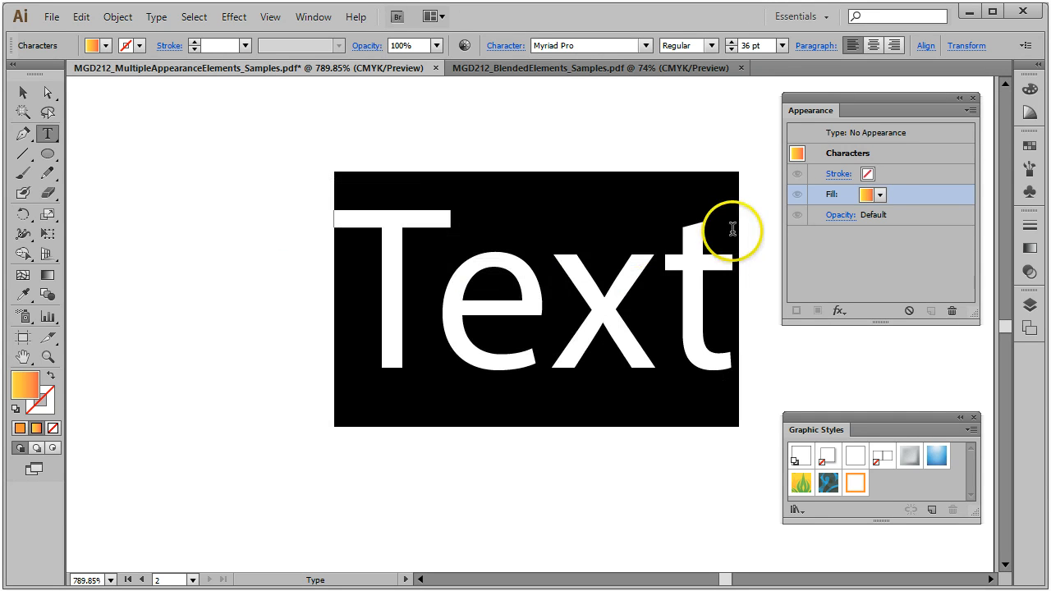
{"action": "left_click", "coordinate": [879, 197]}
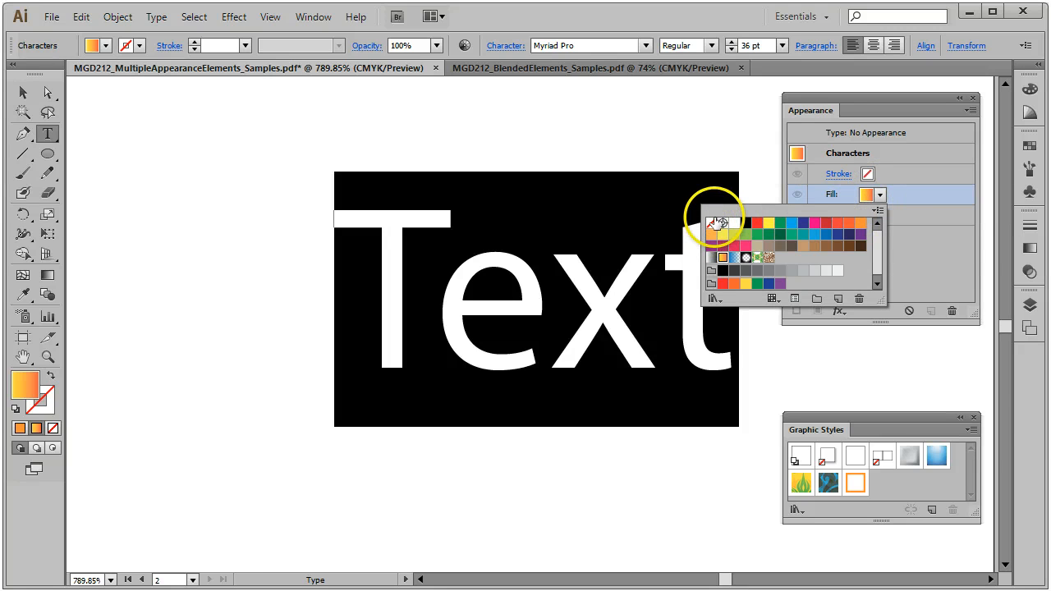
{"action": "left_click", "coordinate": [720, 223]}
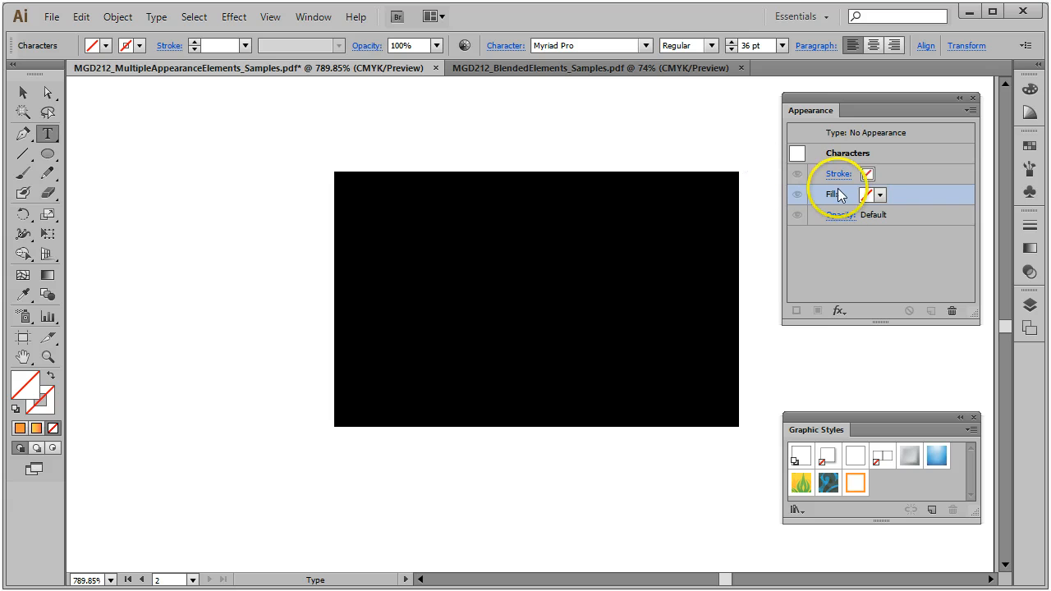
Step: Add a new fill to the text object at the type level and give it the yellow-orange gradient swatch
{"action": "left_click", "coordinate": [851, 134]}
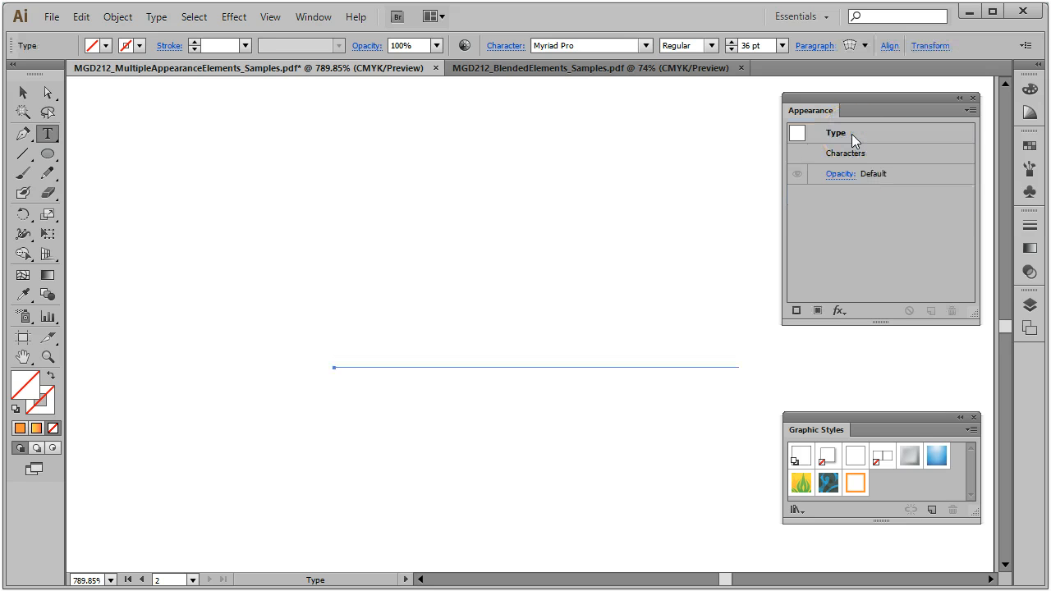
{"action": "left_click", "coordinate": [853, 131]}
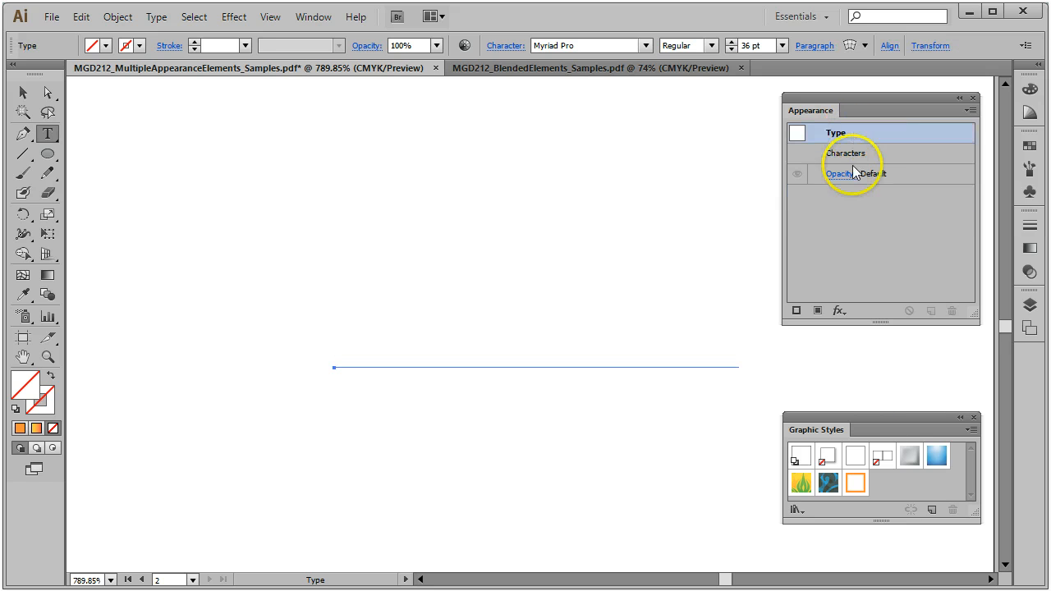
{"action": "left_click", "coordinate": [818, 310]}
{"action": "left_click", "coordinate": [880, 195]}
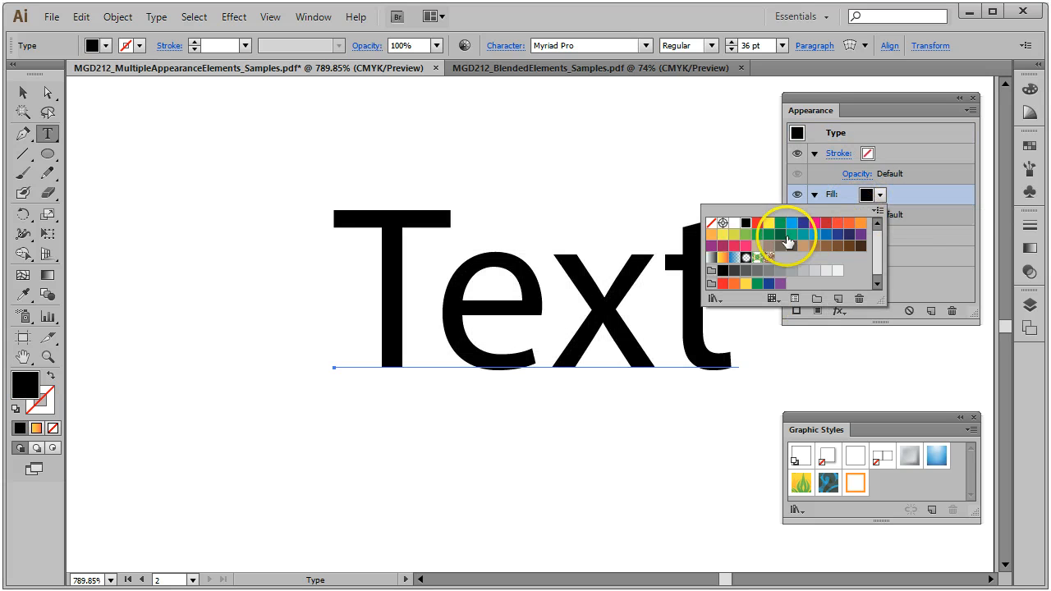
{"action": "left_click", "coordinate": [723, 257]}
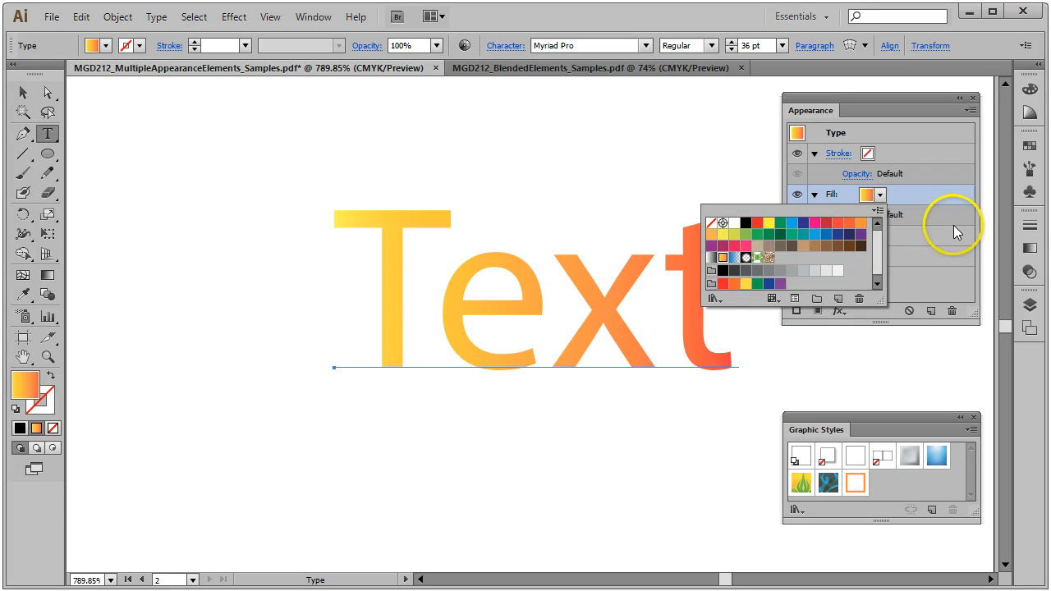
{"action": "left_click", "coordinate": [944, 194]}
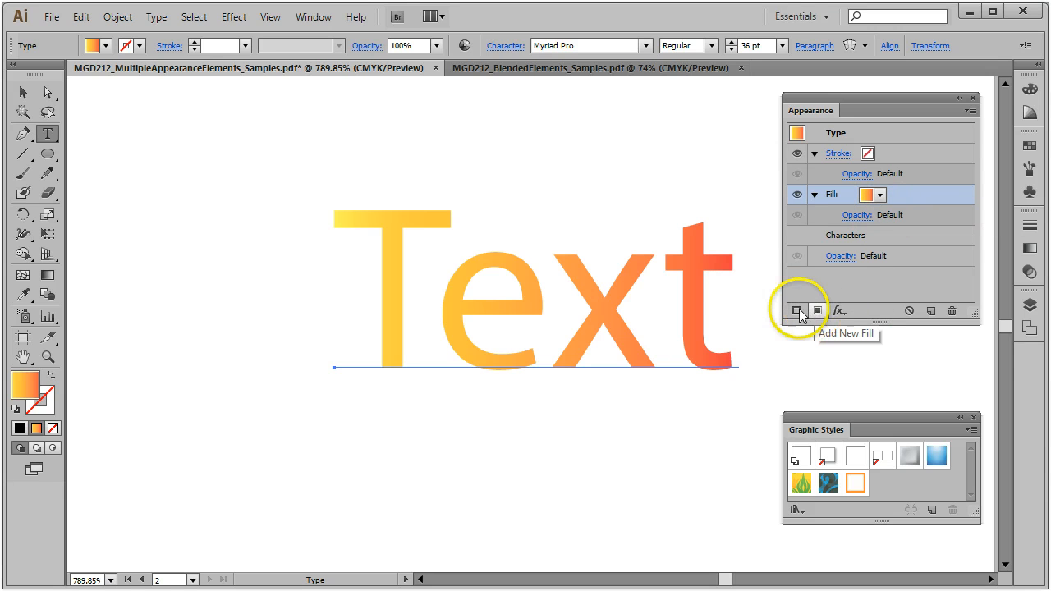
Step: Color the text object's type-level stroke dark green at 1 pt and move it below the gradient fill
{"action": "left_click", "coordinate": [871, 155]}
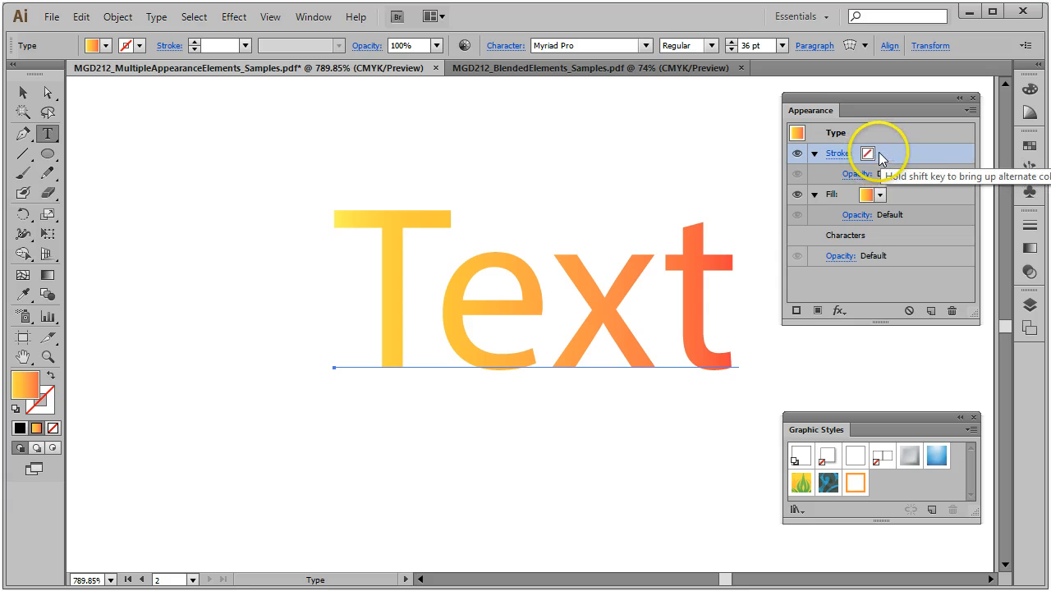
{"action": "left_click", "coordinate": [880, 153]}
{"action": "left_click", "coordinate": [782, 193]}
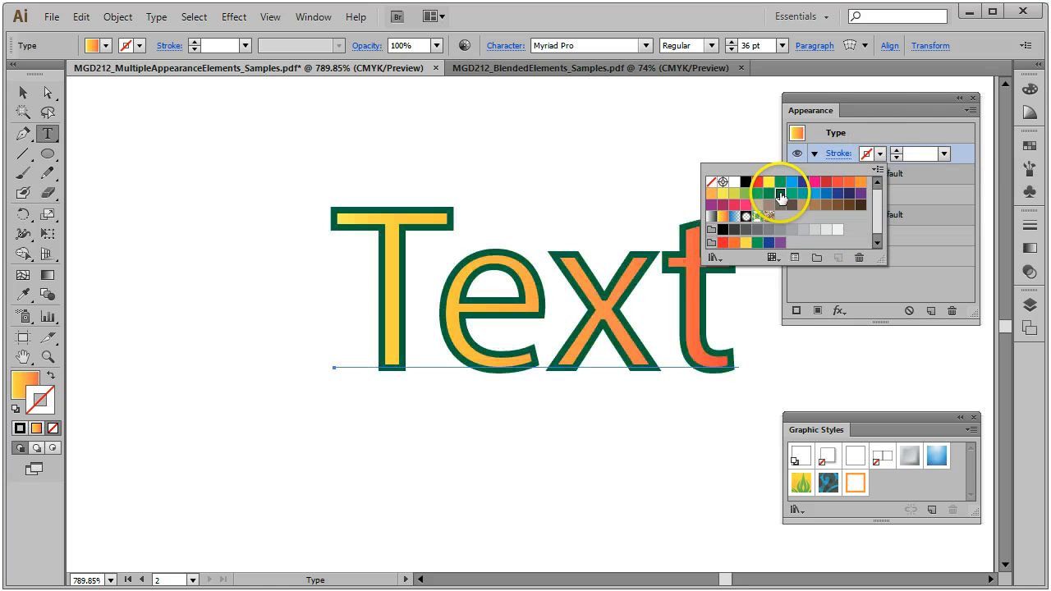
{"action": "left_click", "coordinate": [929, 119]}
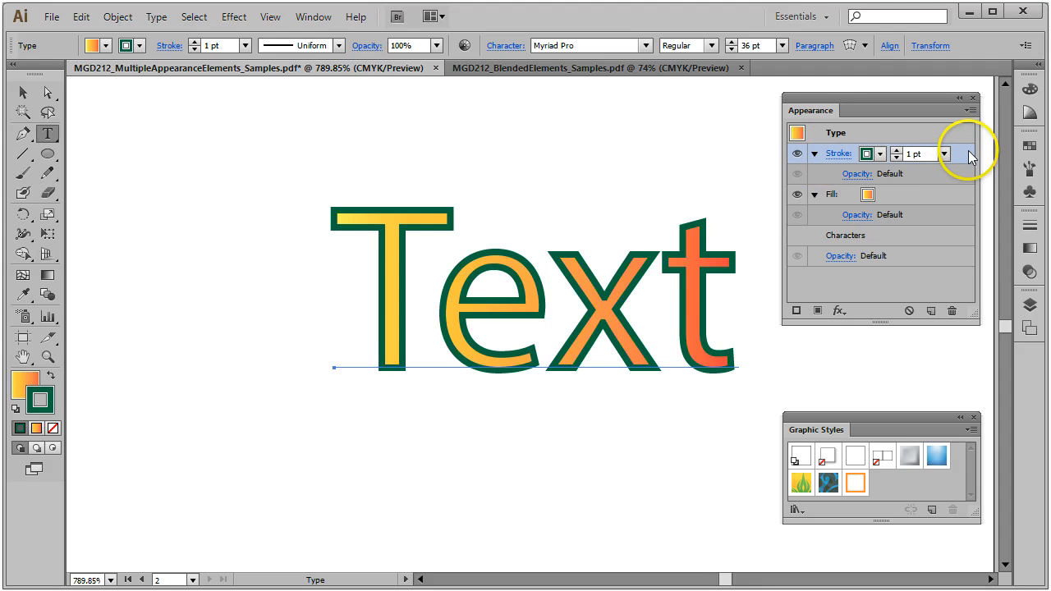
{"action": "left_click_drag", "start_coordinate": [959, 165], "coordinate": [944, 217]}
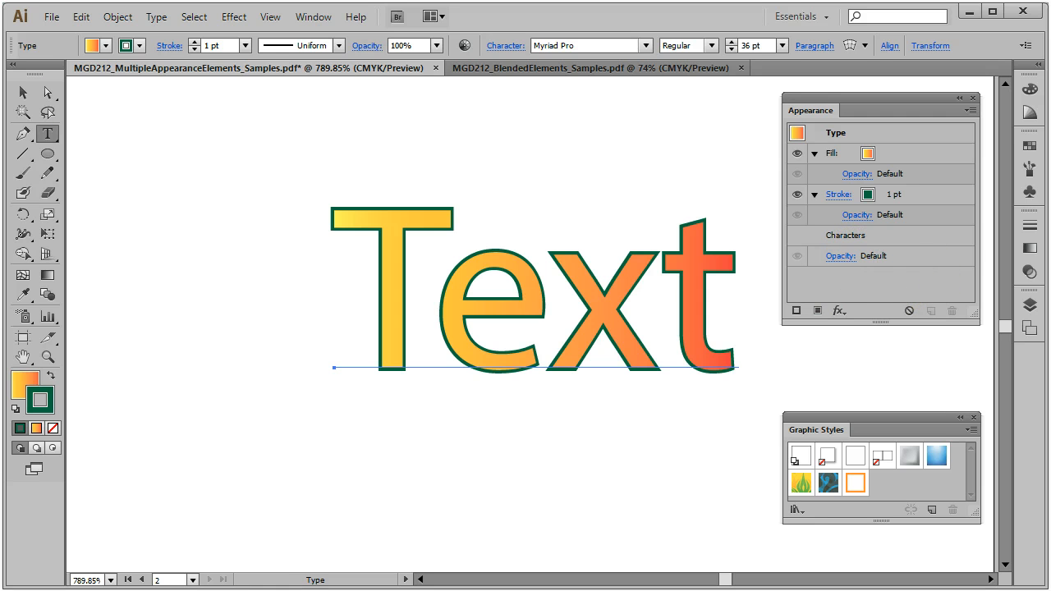
{"action": "left_click", "coordinate": [23, 92]}
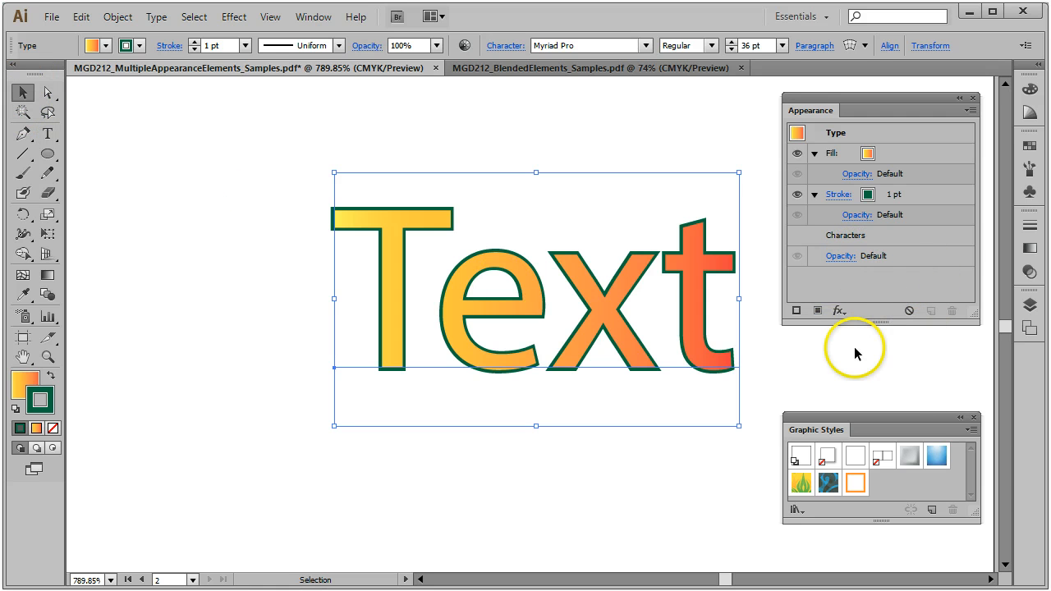